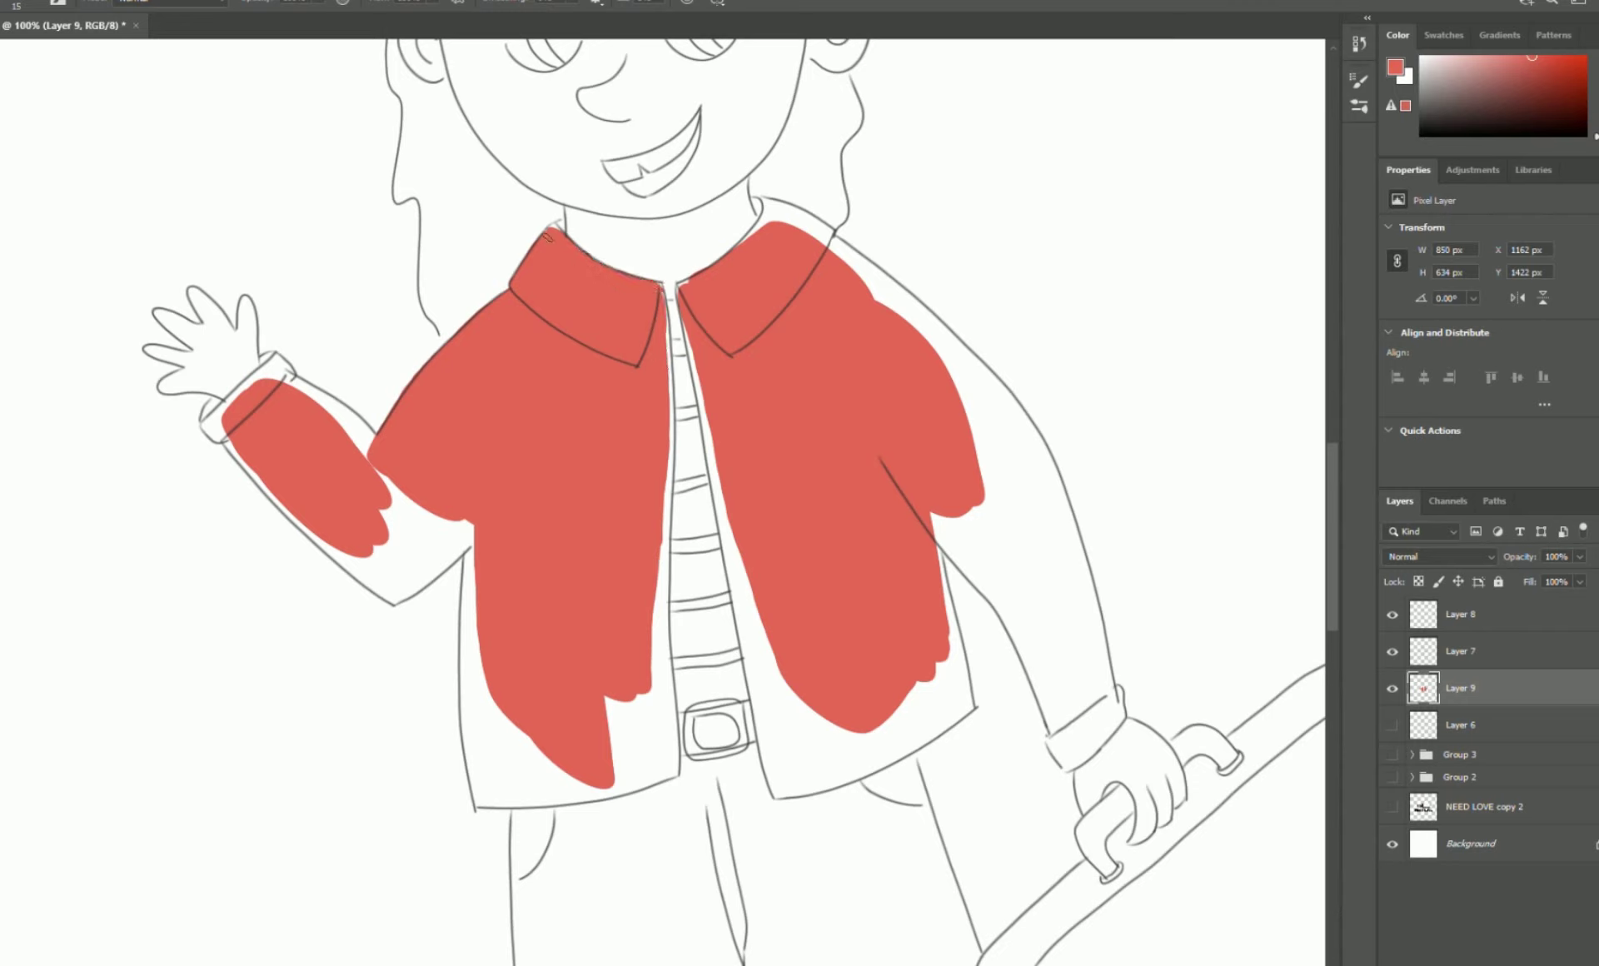
# Fill the waving arm's sleeve and cuff with the red jacket colour up to the line art.
pyautogui.press(']')
pyautogui.press(']')
pyautogui.press(']')
pyautogui.press(']')
pyautogui.press(']')
pyautogui.press(']')
pyautogui.press(']')
pyautogui.press(']')
pyautogui.press(']')
pyautogui.moveTo(435, 495)
pyautogui.mouseDown()
pyautogui.moveTo(390, 520)
pyautogui.moveTo(388, 453)
pyautogui.moveTo(309, 404)
pyautogui.moveTo(266, 474)
pyautogui.moveTo(398, 596)
pyautogui.moveTo(449, 557)
pyautogui.mouseUp()
pyautogui.press('[')
pyautogui.press('[')
pyautogui.press('[')
pyautogui.press('[')
pyautogui.press('[')
pyautogui.press('[')
pyautogui.press('[')
pyautogui.moveTo(238, 407); pyautogui.dragTo(232, 416)
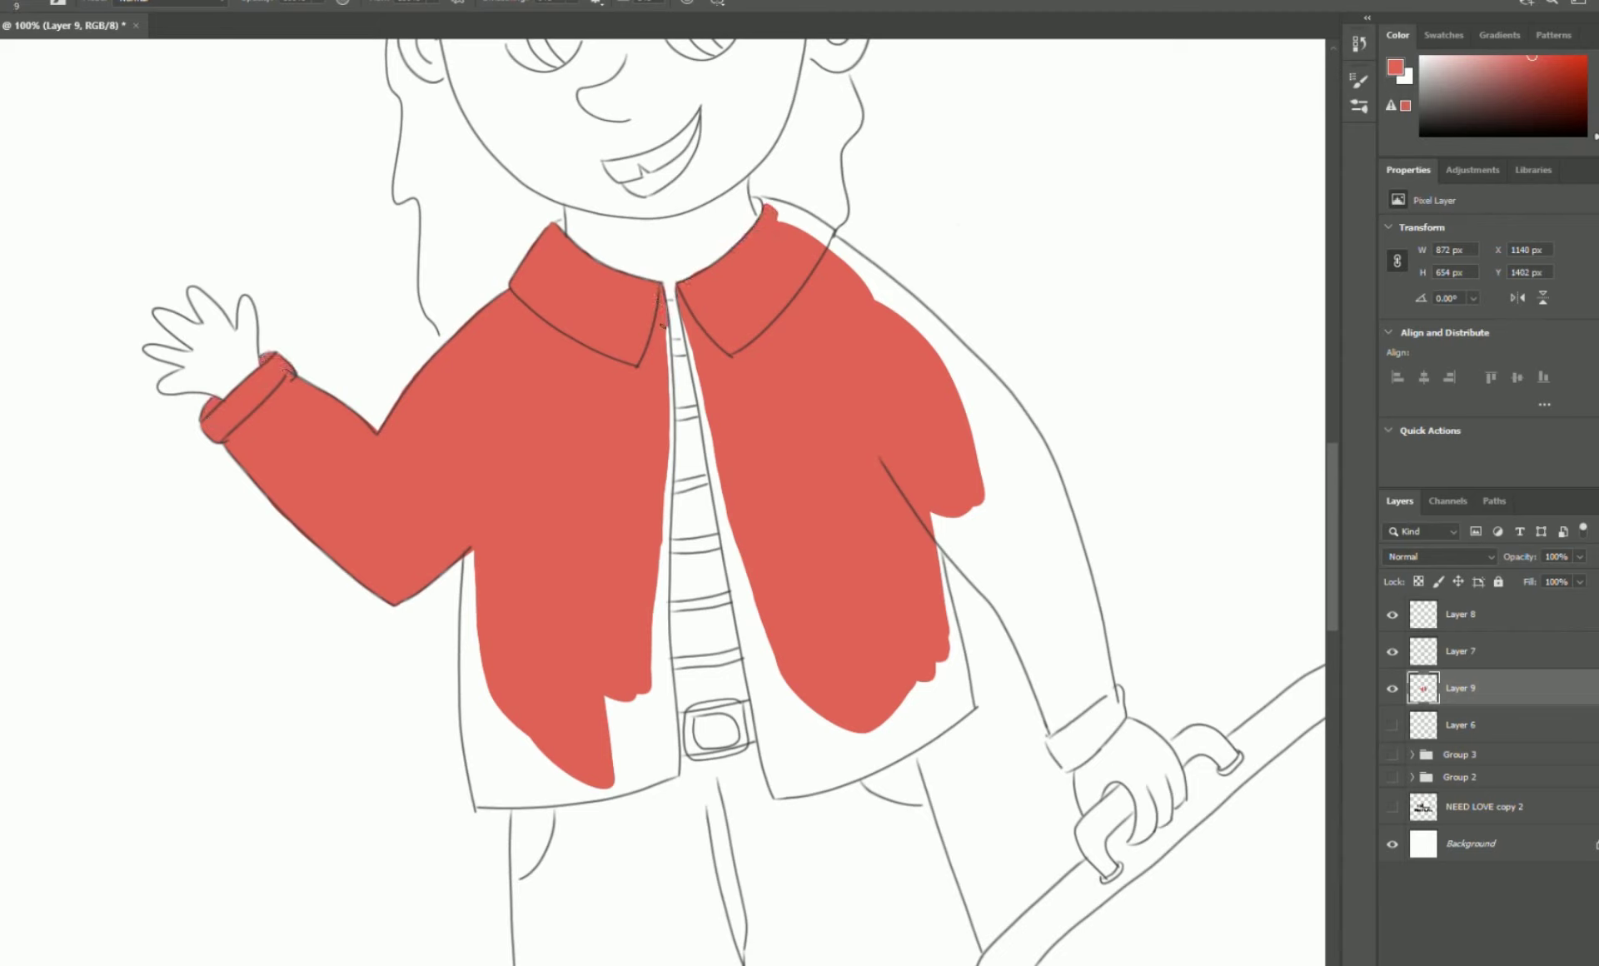
# Paint the rest of the jacket's front panel on the waving arm's side red, down to its hem.
pyautogui.press(']')
pyautogui.press(']')
pyautogui.press(']')
pyautogui.moveTo(665, 375); pyautogui.dragTo(660, 684)
pyautogui.moveTo(667, 400); pyautogui.dragTo(663, 622)
pyautogui.moveTo(664, 550)
pyautogui.mouseDown()
pyautogui.moveTo(673, 763)
pyautogui.moveTo(623, 741)
pyautogui.mouseUp()
pyautogui.press(']')
pyautogui.press(']')
pyautogui.press(']')
pyautogui.moveTo(483, 570)
pyautogui.mouseDown()
pyautogui.moveTo(495, 740)
pyautogui.moveTo(491, 669)
pyautogui.mouseUp()
pyautogui.moveTo(492, 669)
pyautogui.mouseDown()
pyautogui.moveTo(517, 760)
pyautogui.moveTo(632, 741)
pyautogui.mouseUp()
pyautogui.moveTo(478, 690)
pyautogui.mouseDown()
pyautogui.moveTo(499, 791)
pyautogui.moveTo(580, 798)
pyautogui.moveTo(655, 769)
pyautogui.mouseUp()
pyautogui.press('[')
pyautogui.press('[')
pyautogui.press('[')
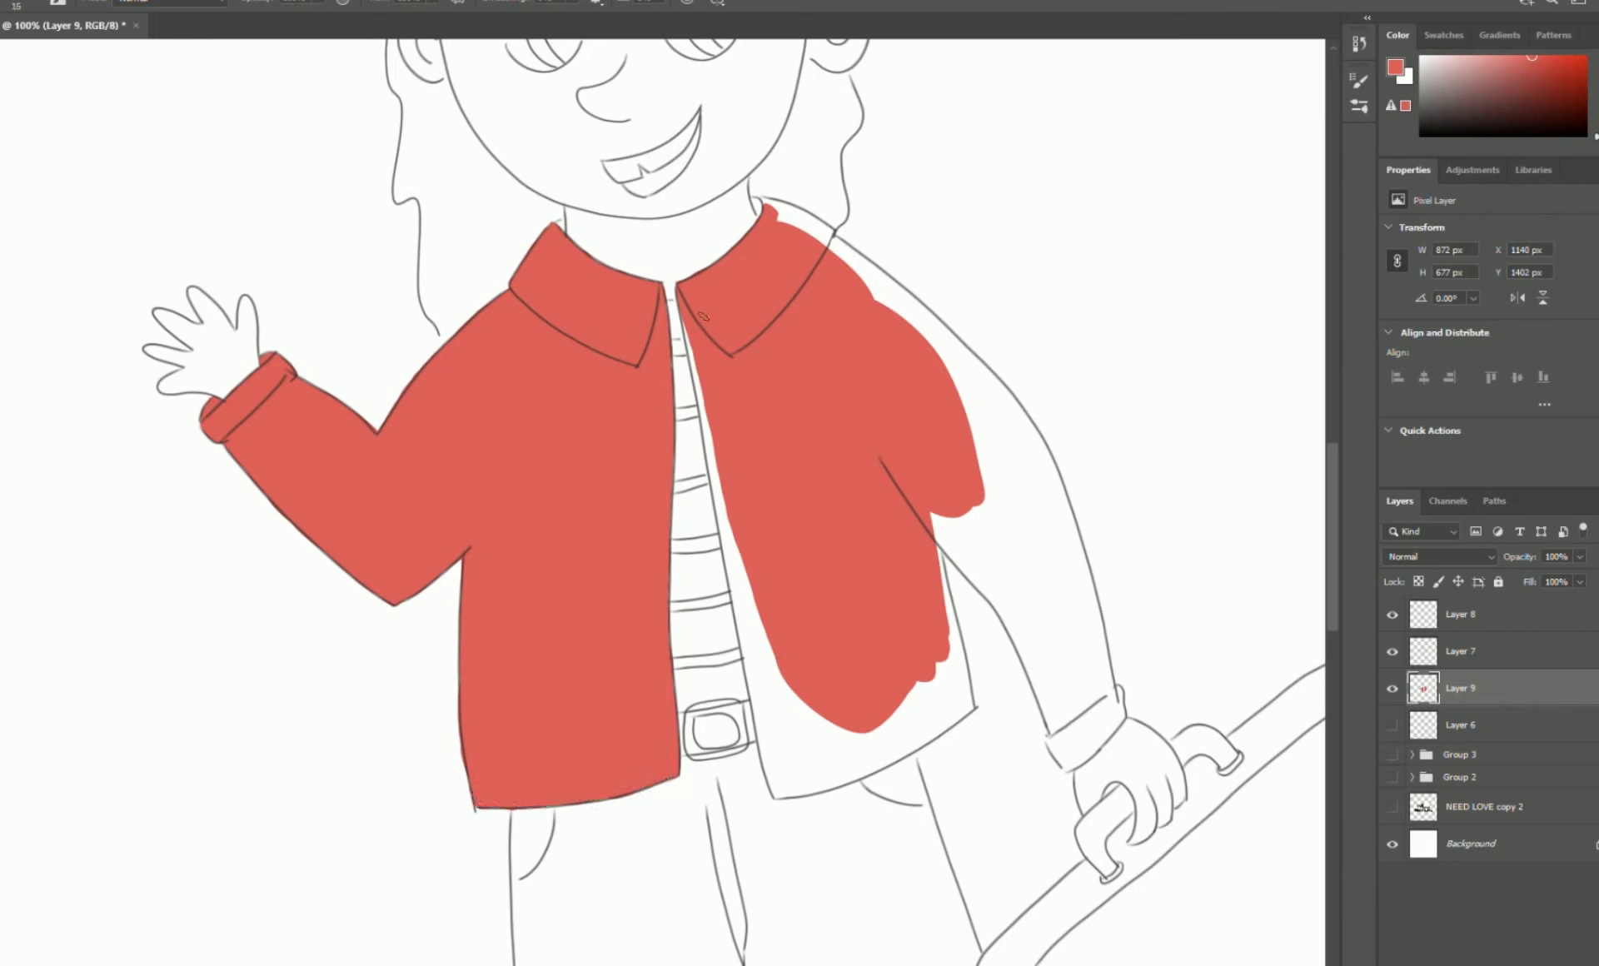
# Paint the jacket's other front panel and collar tip red, filling in along the opening, side seam and hem.
pyautogui.press(']')
pyautogui.moveTo(721, 525); pyautogui.dragTo(766, 674)
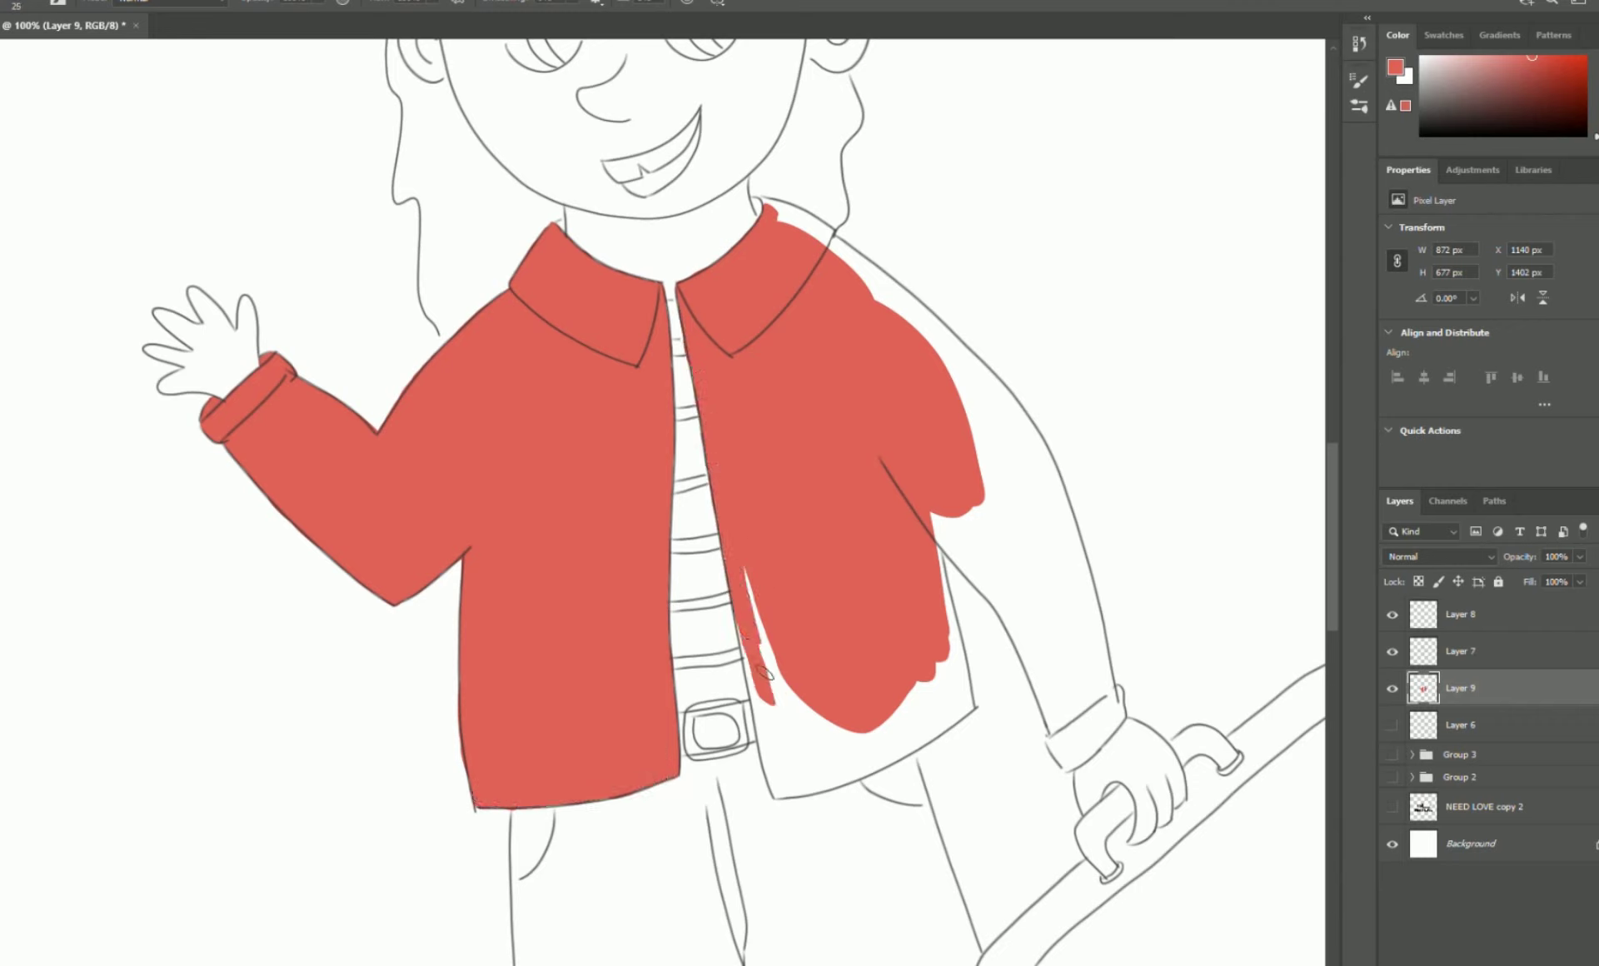
pyautogui.moveTo(754, 577); pyautogui.dragTo(841, 757)
pyautogui.moveTo(787, 212)
pyautogui.mouseDown()
pyautogui.moveTo(875, 283)
pyautogui.moveTo(991, 517)
pyautogui.moveTo(980, 562)
pyautogui.moveTo(1070, 666)
pyautogui.moveTo(1003, 534)
pyautogui.moveTo(1070, 754)
pyautogui.moveTo(797, 223)
pyautogui.mouseUp()
pyautogui.press('[')
pyautogui.press('[')
pyautogui.press('[')
pyautogui.press('[')
pyautogui.moveTo(927, 550)
pyautogui.mouseDown()
pyautogui.moveTo(958, 703)
pyautogui.moveTo(964, 679)
pyautogui.mouseUp()
pyautogui.moveTo(764, 686)
pyautogui.mouseDown()
pyautogui.moveTo(782, 787)
pyautogui.moveTo(958, 716)
pyautogui.mouseUp()
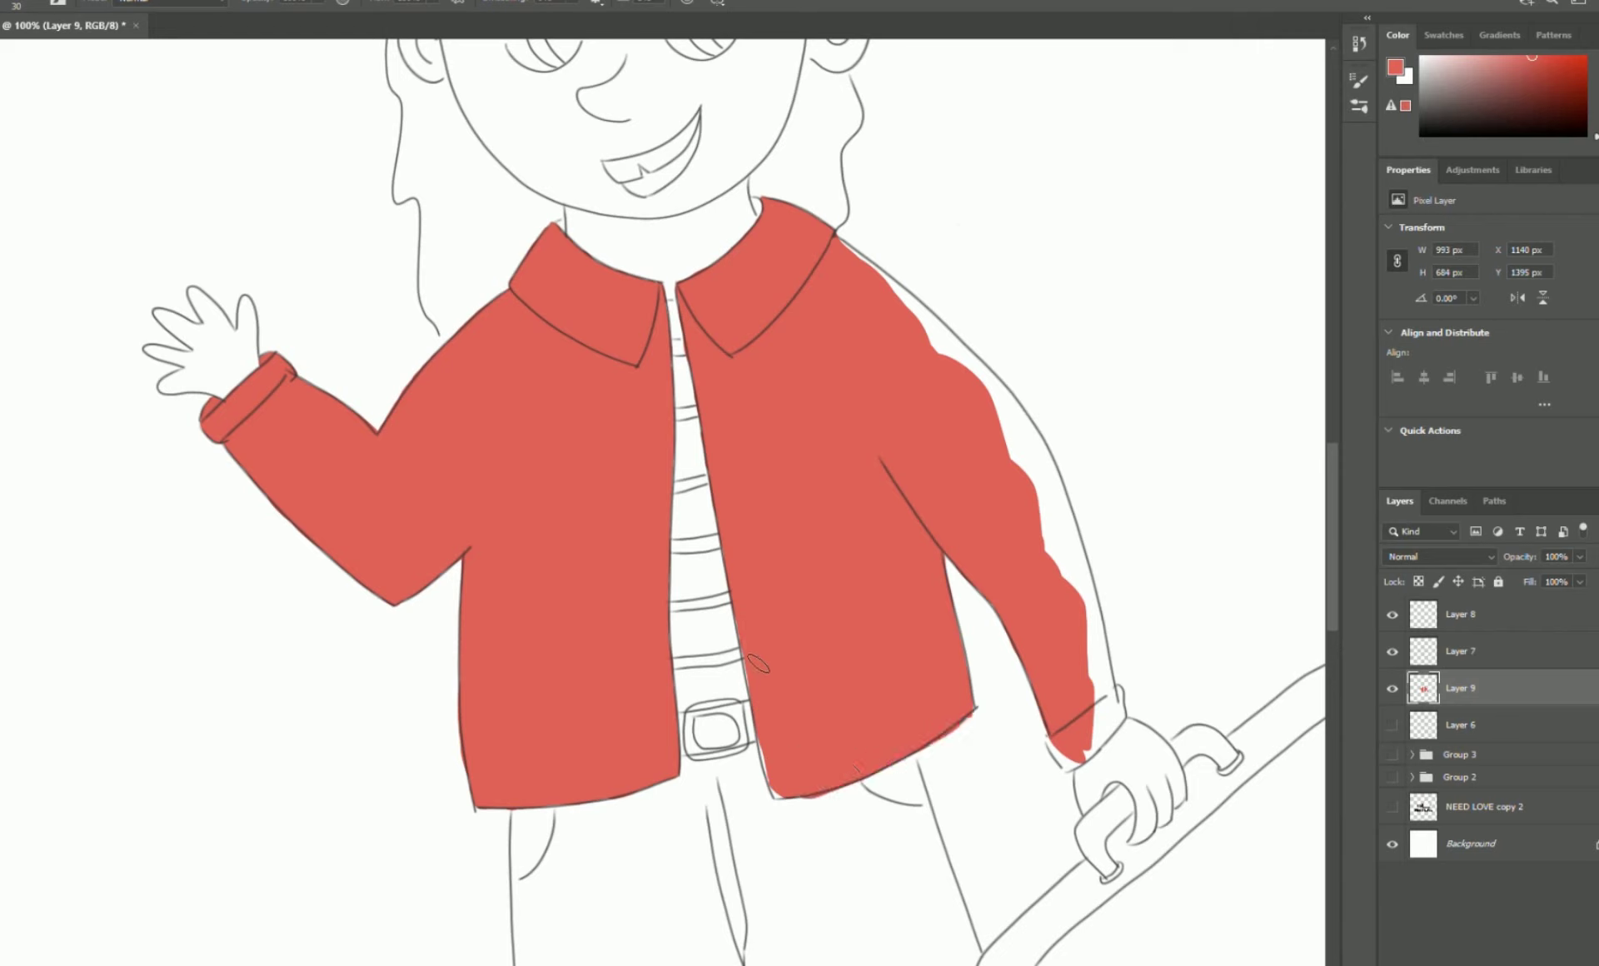
# Fill the lowered arm's sleeve and cuff red, erase paint outside the jacket outline, and save the file.
pyautogui.moveTo(889, 277)
pyautogui.mouseDown()
pyautogui.moveTo(1022, 412)
pyautogui.moveTo(994, 394)
pyautogui.moveTo(1054, 472)
pyautogui.moveTo(1115, 739)
pyautogui.moveTo(1116, 695)
pyautogui.mouseUp()
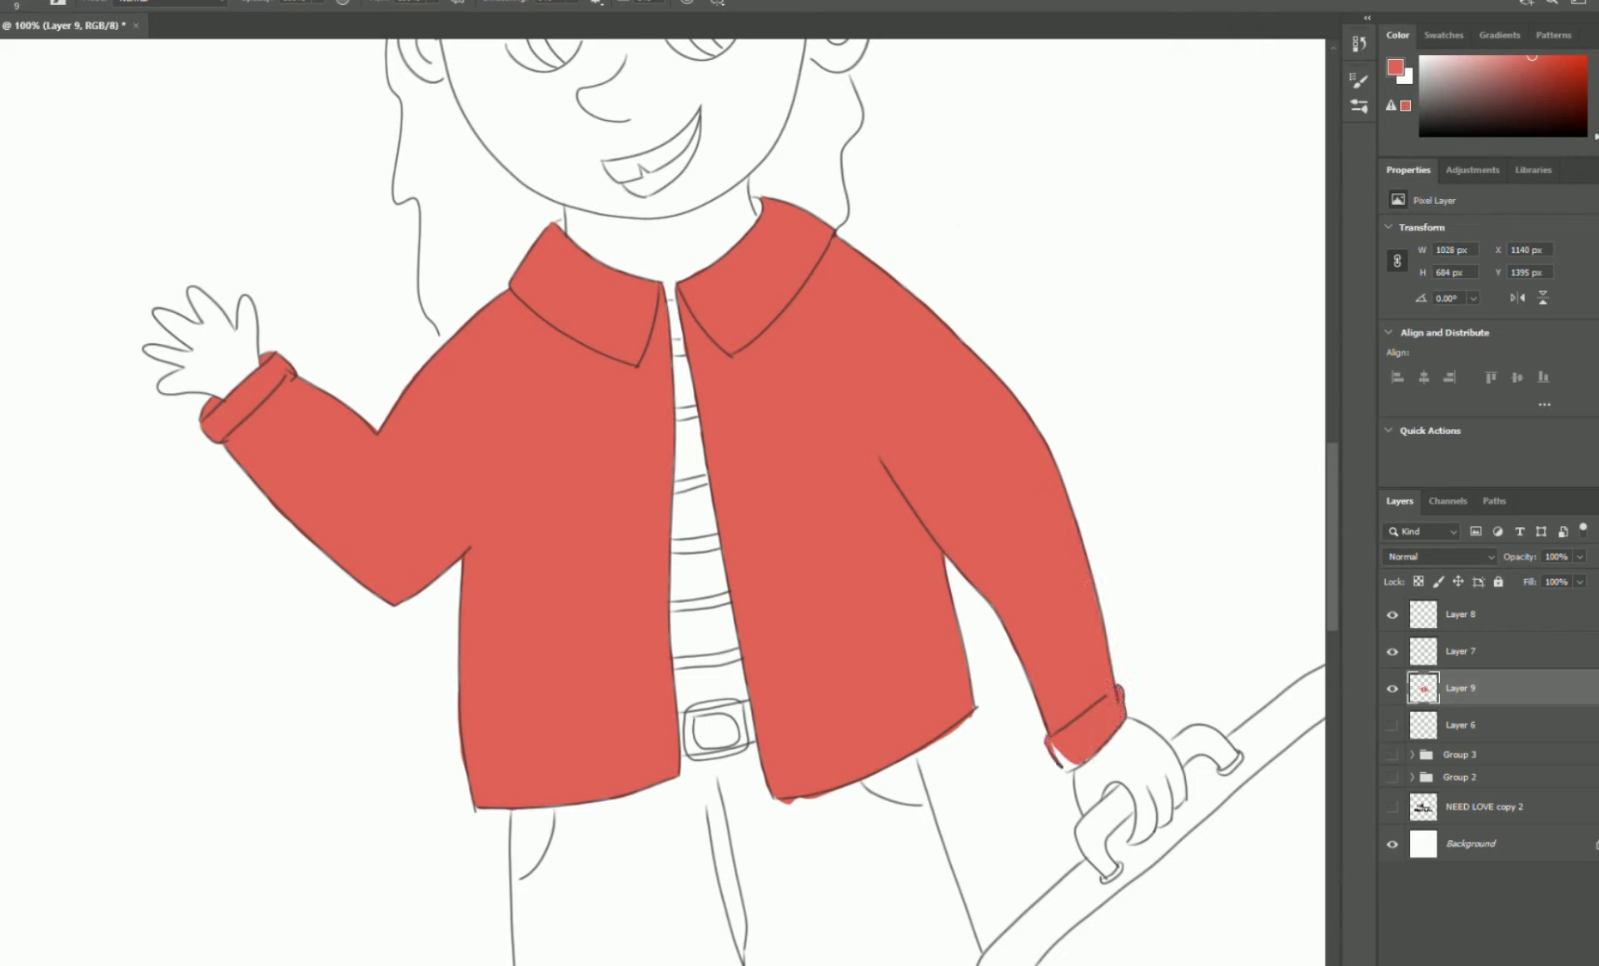
pyautogui.press('e')
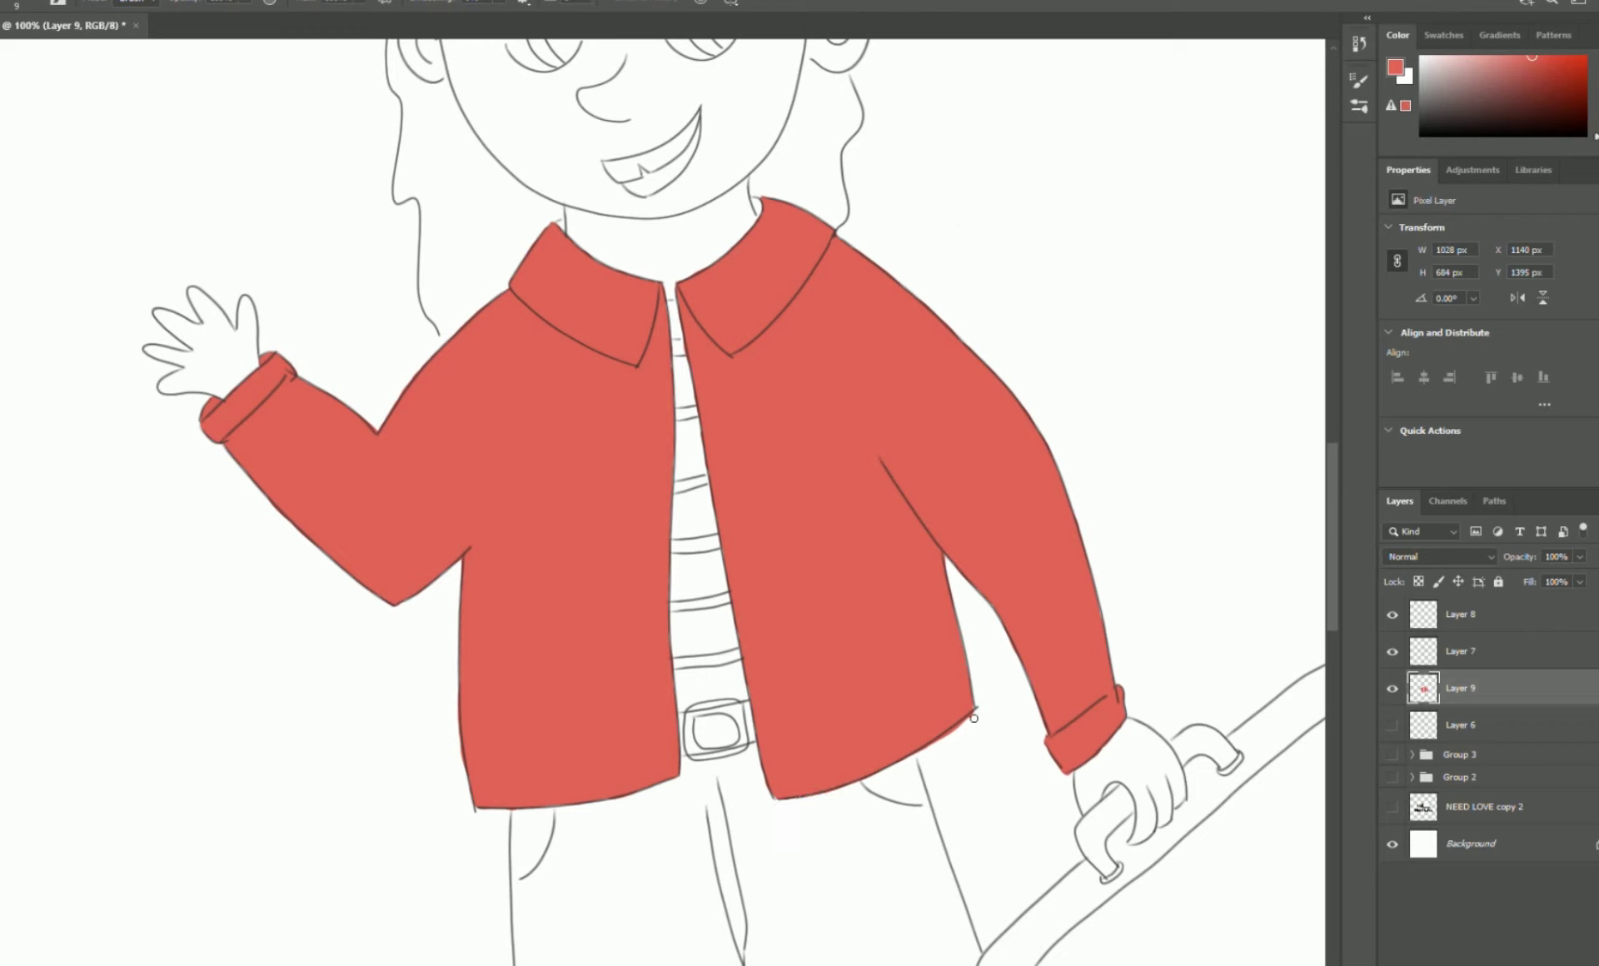
pyautogui.hotkey('ctrl', 's')
# Add a new layer below the jacket layer and paint the shirt's wide stripes yellow.
pyautogui.keyDown('ctrl'); pyautogui.click(1560, 957); pyautogui.keyUp('ctrl')
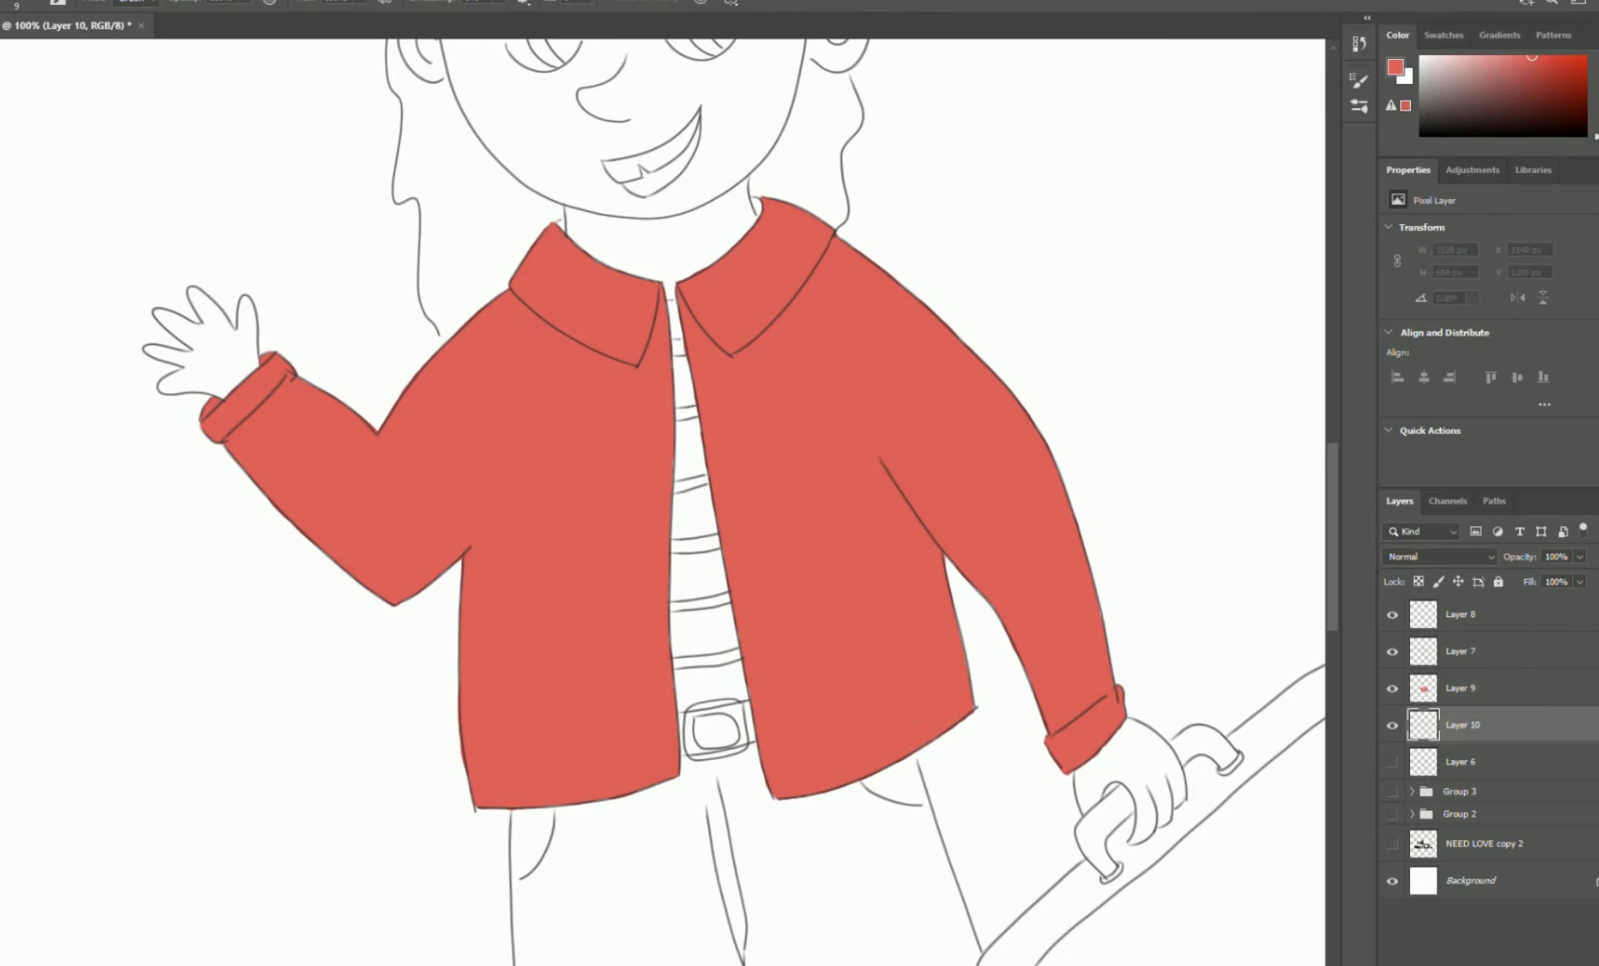
pyautogui.click(1598, 124)
pyautogui.press('b')
pyautogui.moveTo(674, 303); pyautogui.dragTo(674, 333)
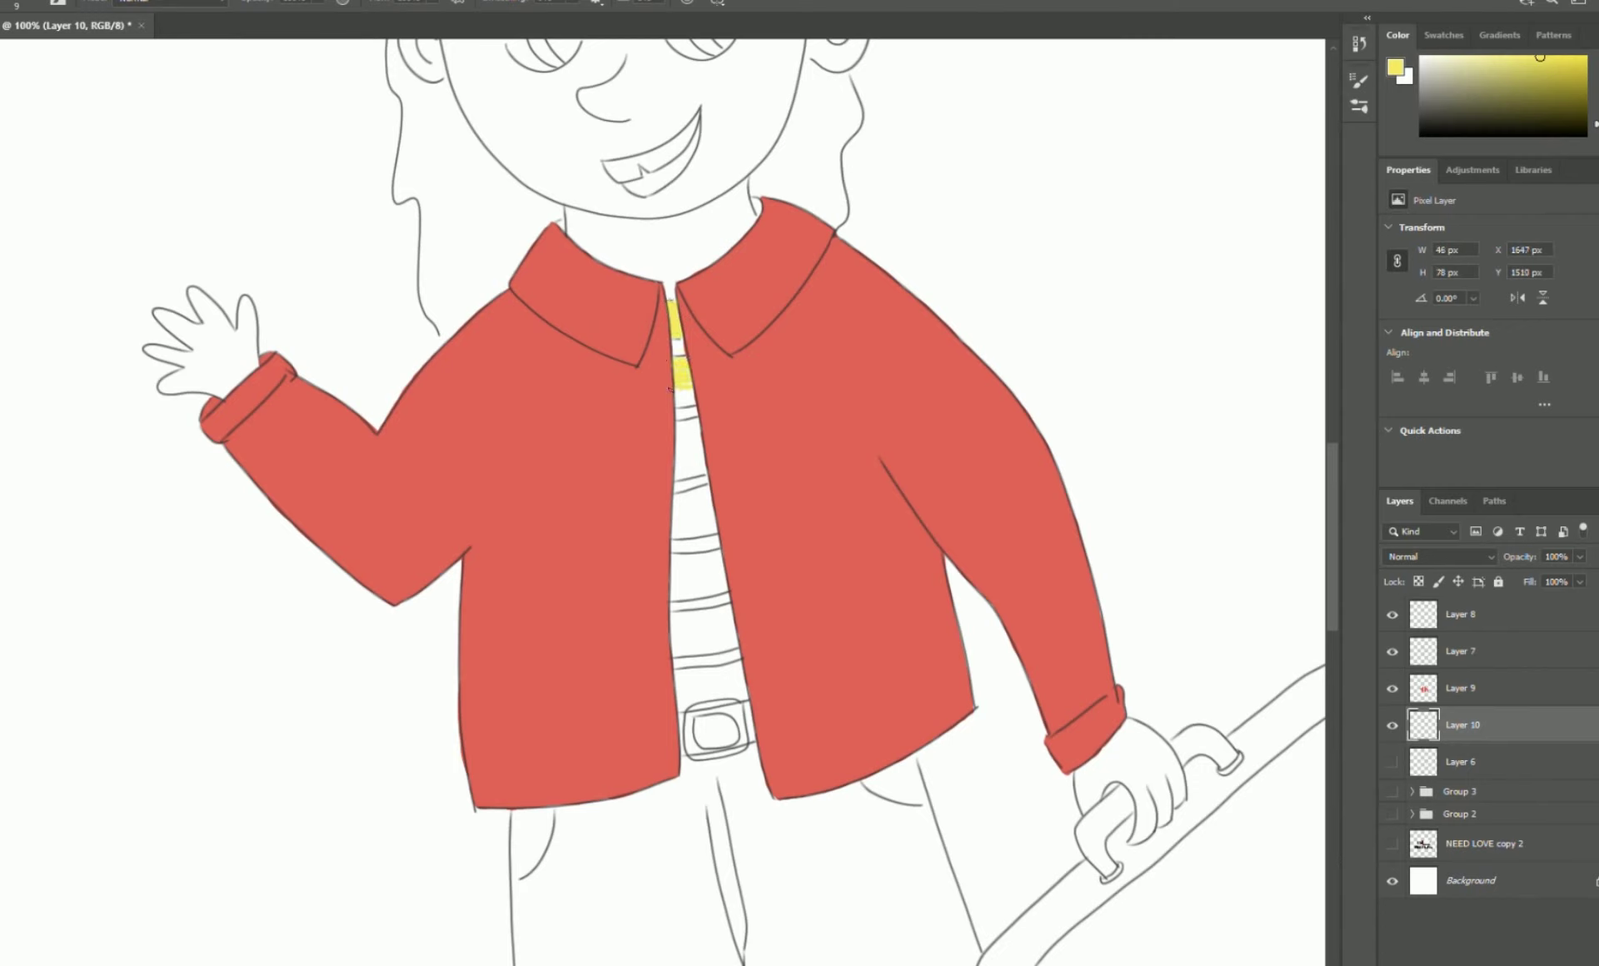
pyautogui.moveTo(676, 421)
pyautogui.mouseDown()
pyautogui.moveTo(716, 471)
pyautogui.moveTo(714, 583)
pyautogui.moveTo(683, 641)
pyautogui.moveTo(754, 633)
pyautogui.moveTo(679, 699)
pyautogui.moveTo(741, 700)
pyautogui.mouseUp()
# Paint the shirt's narrow stripes blue with a smaller brush and save the file.
pyautogui.click(1597, 84)
pyautogui.press('[')
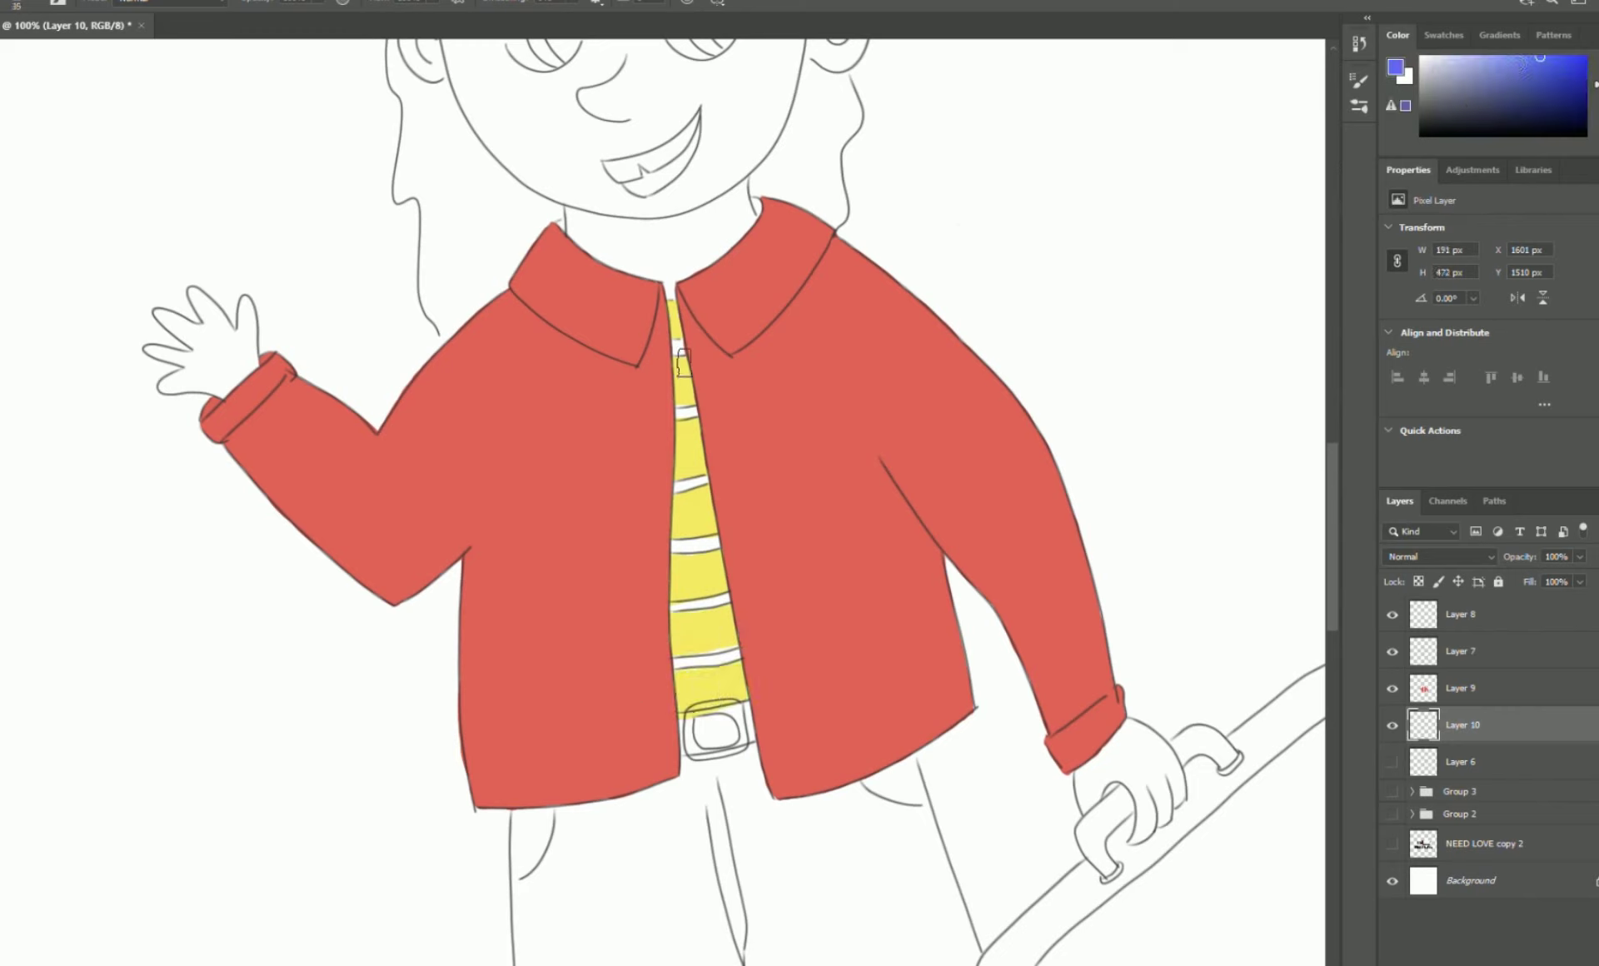
pyautogui.moveTo(672, 490); pyautogui.dragTo(708, 479)
pyautogui.moveTo(671, 547); pyautogui.dragTo(720, 539)
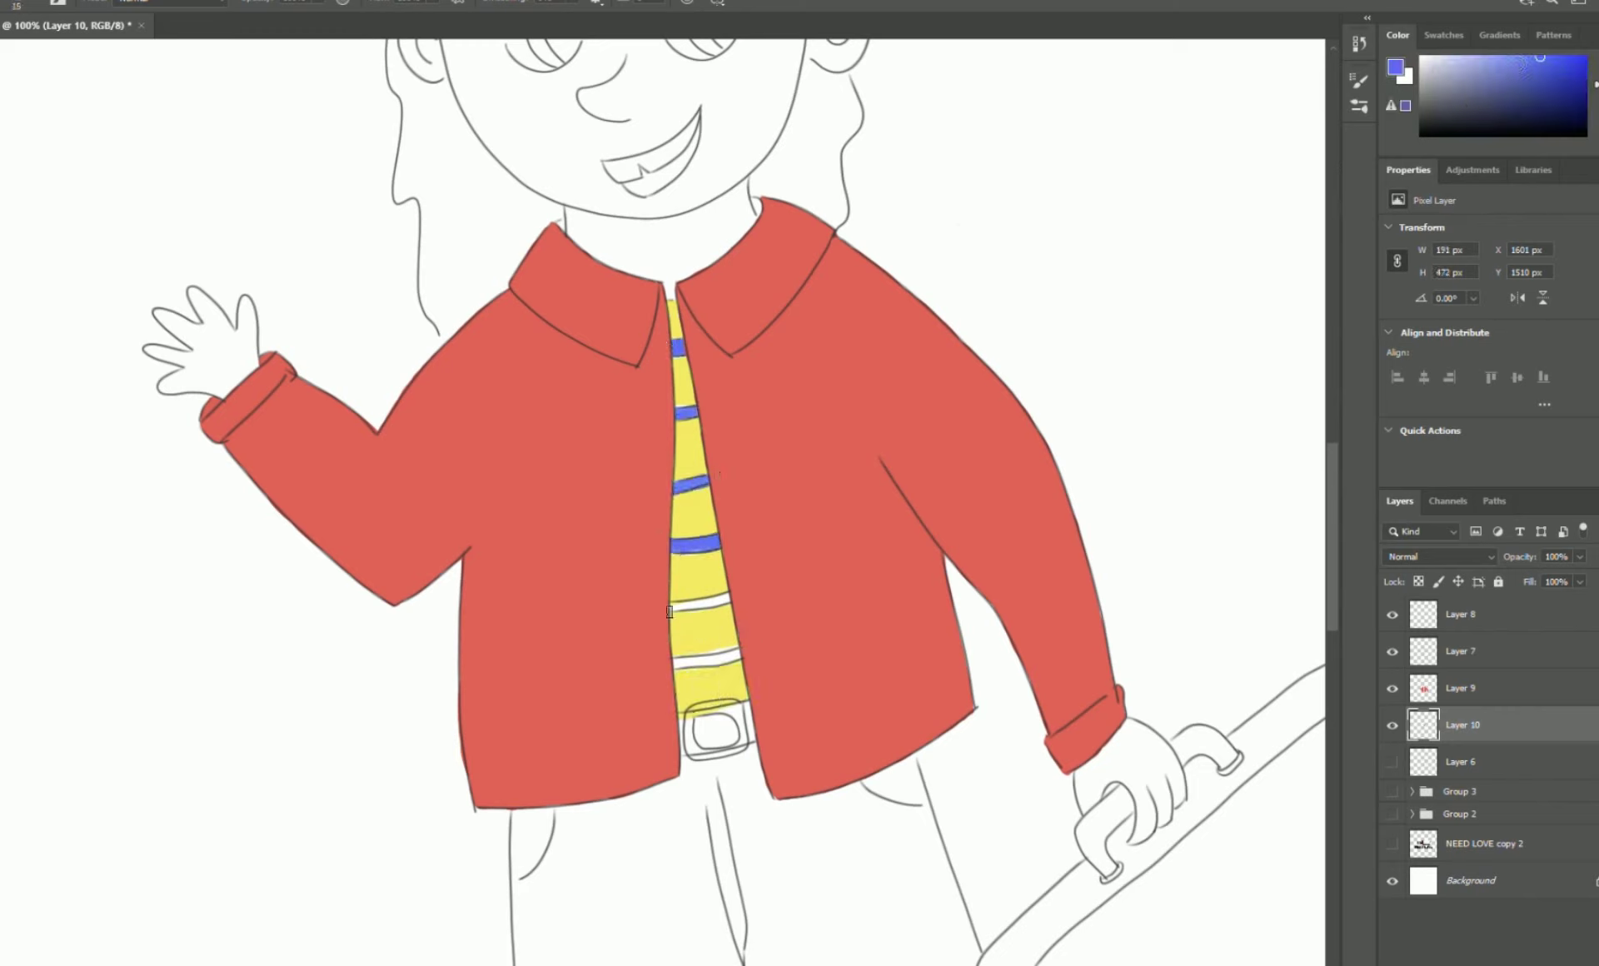
pyautogui.moveTo(670, 607); pyautogui.dragTo(729, 598)
pyautogui.moveTo(673, 662); pyautogui.dragTo(740, 651)
pyautogui.hotkey('ctrl', 's')
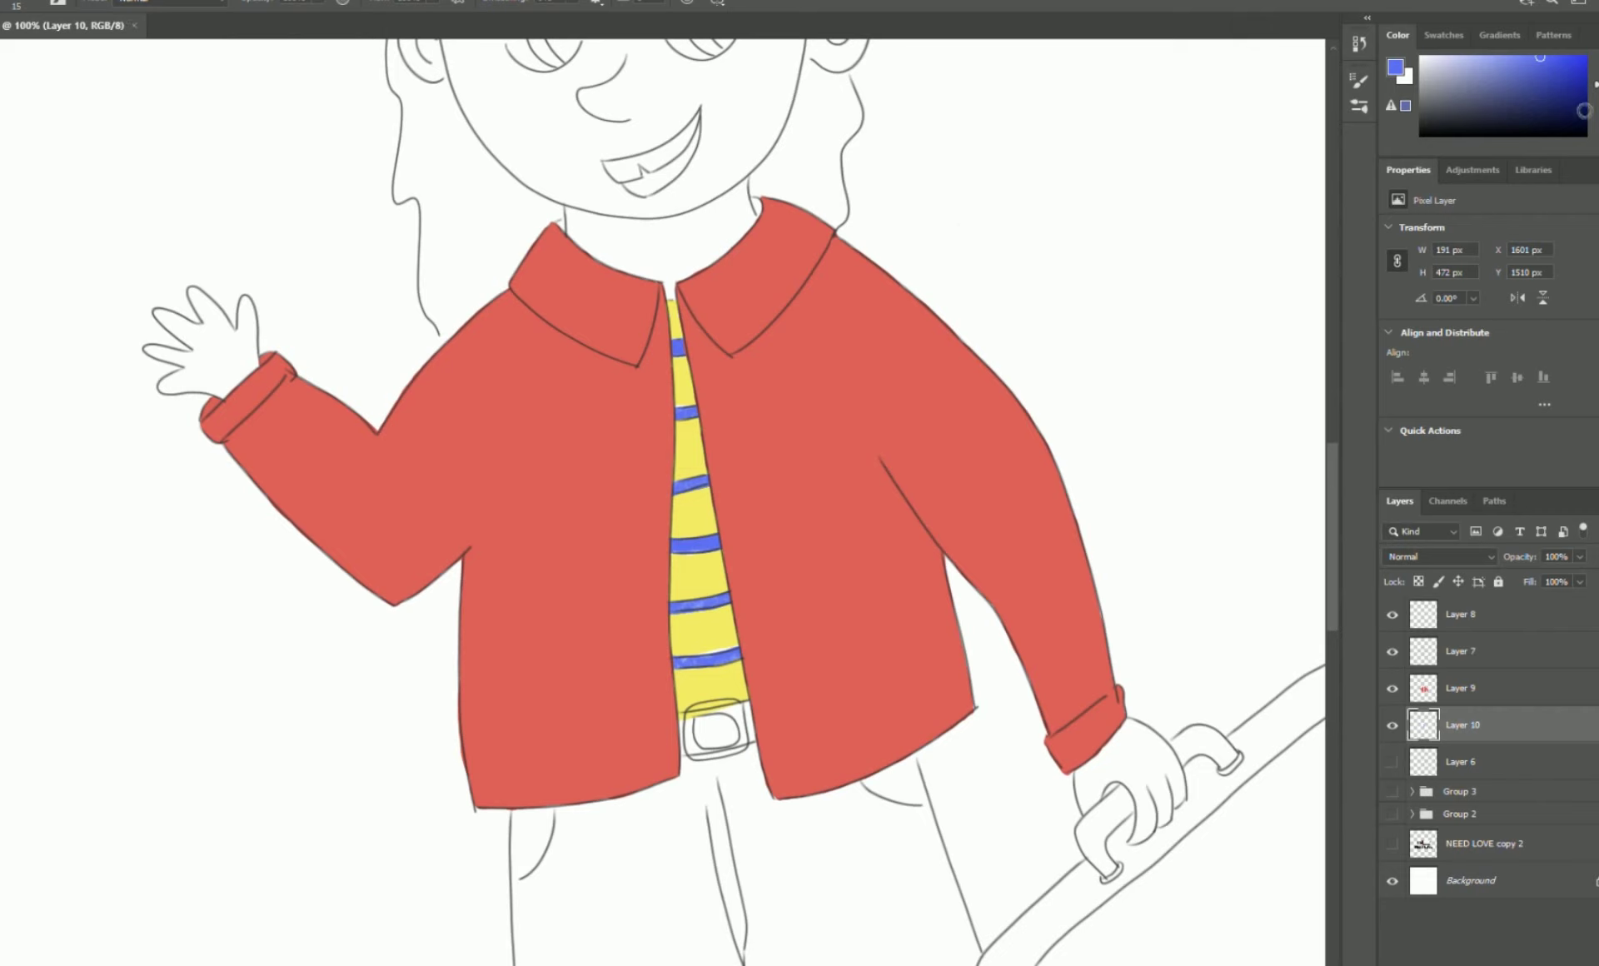
# Choose a light peach skin colour and paint the waving hand and the gripping hand.
pyautogui.click(1597, 128)
pyautogui.click(1457, 57)
pyautogui.click(1597, 130)
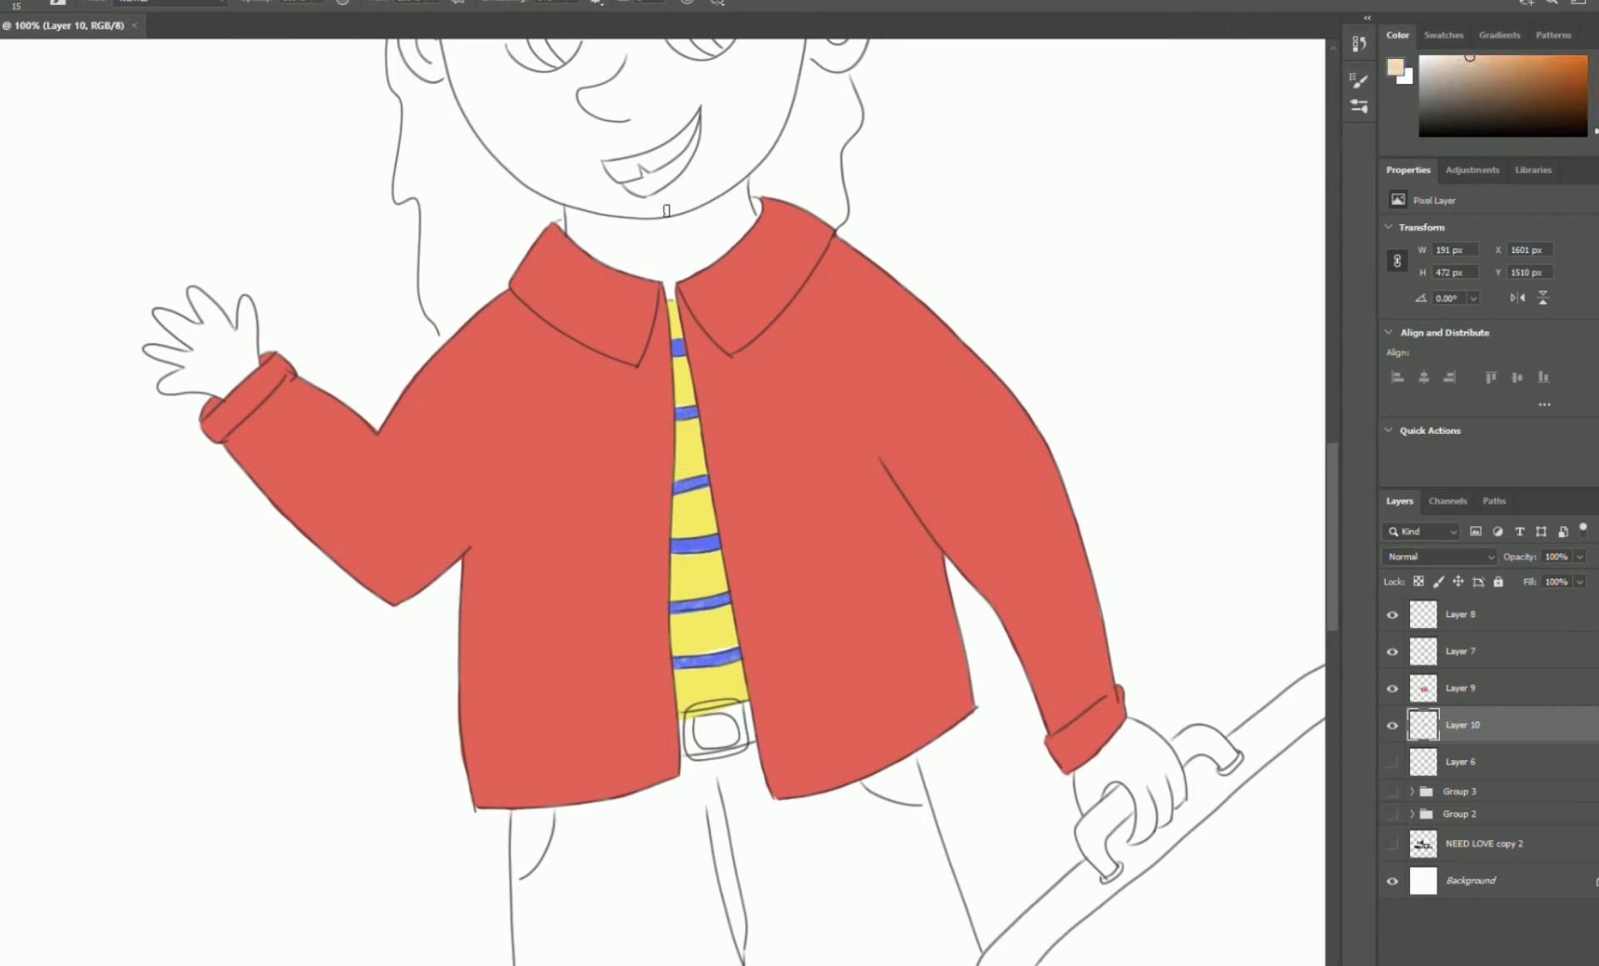
pyautogui.moveTo(193, 293)
pyautogui.mouseDown()
pyautogui.moveTo(248, 326)
pyautogui.moveTo(244, 303)
pyautogui.moveTo(250, 329)
pyautogui.moveTo(239, 341)
pyautogui.moveTo(154, 313)
pyautogui.moveTo(194, 333)
pyautogui.moveTo(148, 349)
pyautogui.moveTo(193, 354)
pyautogui.moveTo(162, 374)
pyautogui.moveTo(170, 386)
pyautogui.moveTo(220, 391)
pyautogui.moveTo(255, 361)
pyautogui.moveTo(223, 392)
pyautogui.moveTo(207, 364)
pyautogui.moveTo(240, 384)
pyautogui.mouseUp()
pyautogui.moveTo(1112, 754)
pyautogui.mouseDown()
pyautogui.moveTo(1091, 787)
pyautogui.moveTo(1165, 762)
pyautogui.moveTo(1178, 787)
pyautogui.moveTo(1137, 741)
pyautogui.moveTo(1160, 813)
pyautogui.moveTo(1145, 783)
pyautogui.moveTo(1097, 781)
pyautogui.moveTo(1147, 782)
pyautogui.mouseUp()
# Paint the neck, face and both ears with the peach skin colour.
pyautogui.moveTo(1043, 301); pyautogui.dragTo(1038, 618)
pyautogui.press(']')
pyautogui.press(']')
pyautogui.press(']')
pyautogui.press(']')
pyautogui.press(']')
pyautogui.press(']')
pyautogui.press(']')
pyautogui.press(']')
pyautogui.press(']')
pyautogui.press(']')
pyautogui.moveTo(551, 233)
pyautogui.mouseDown()
pyautogui.moveTo(605, 296)
pyautogui.moveTo(777, 314)
pyautogui.moveTo(645, 558)
pyautogui.moveTo(676, 499)
pyautogui.moveTo(745, 596)
pyautogui.moveTo(712, 395)
pyautogui.mouseUp()
pyautogui.press('[')
pyautogui.press('[')
pyautogui.press('[')
pyautogui.press('[')
pyautogui.moveTo(436, 357); pyautogui.dragTo(421, 379)
pyautogui.moveTo(887, 345)
pyautogui.mouseDown()
pyautogui.moveTo(844, 320)
pyautogui.moveTo(800, 343)
pyautogui.mouseUp()
pyautogui.press('[')
# Add a new layer above the skin layer and paint the crown and bangs dark brown.
pyautogui.hotkey('ctrl', 'shift', 'alt', 'n')
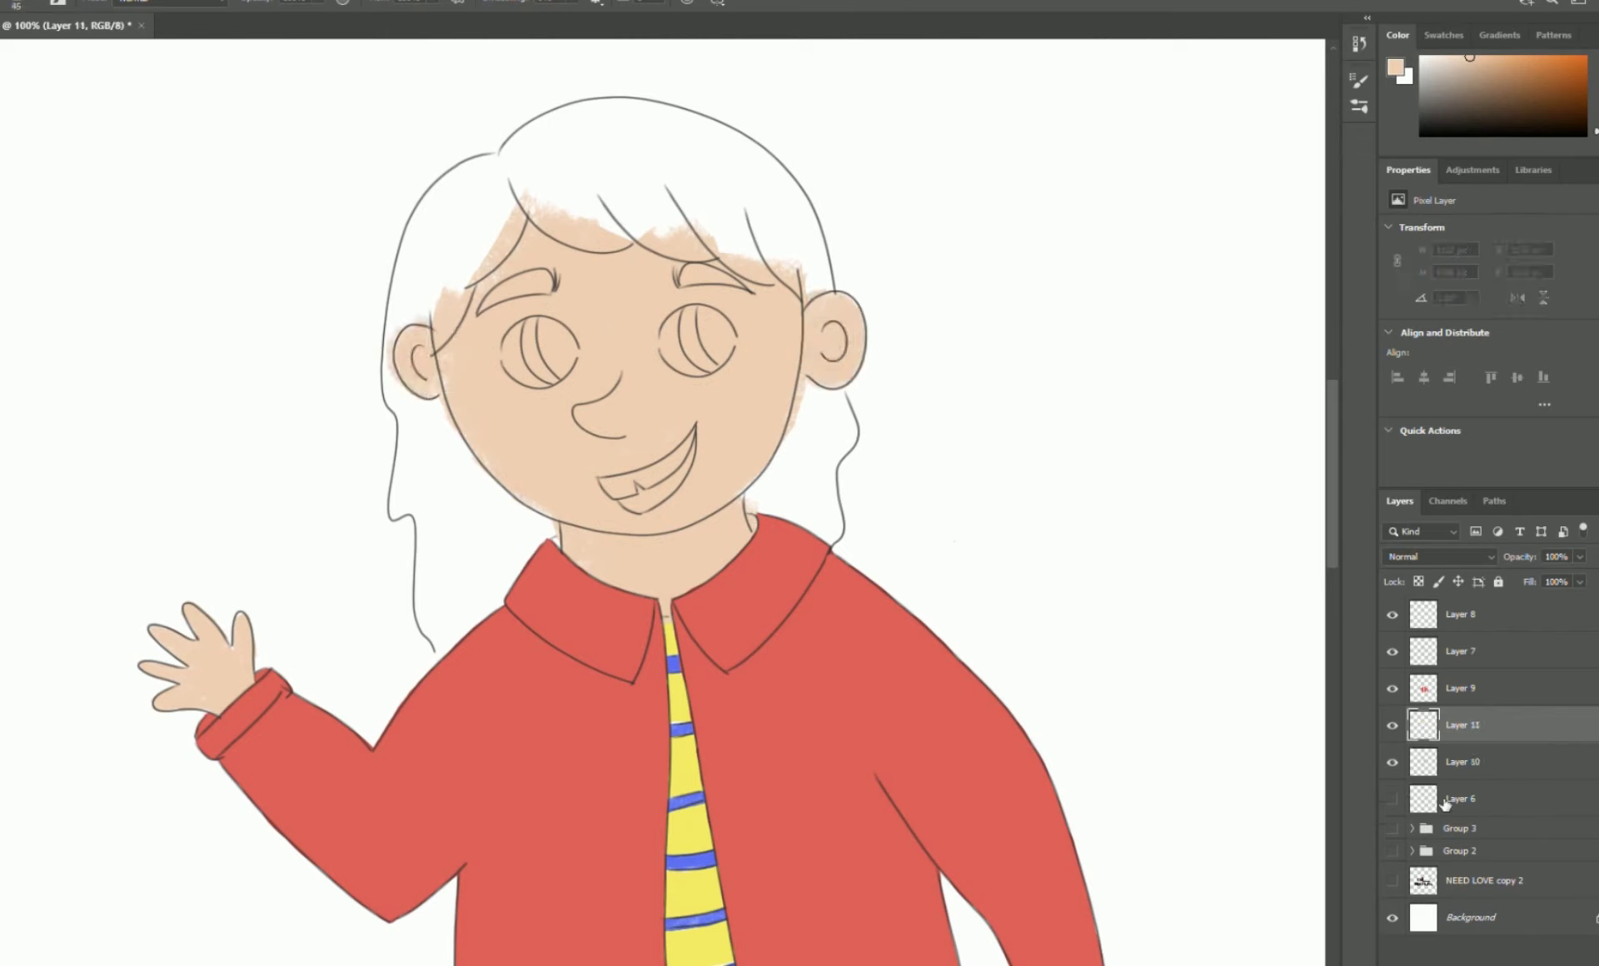
pyautogui.moveTo(1512, 115); pyautogui.dragTo(1508, 112)
pyautogui.moveTo(479, 187)
pyautogui.mouseDown()
pyautogui.moveTo(462, 272)
pyautogui.moveTo(446, 271)
pyautogui.moveTo(498, 187)
pyautogui.moveTo(428, 261)
pyautogui.moveTo(450, 246)
pyautogui.moveTo(449, 289)
pyautogui.moveTo(406, 239)
pyautogui.moveTo(545, 211)
pyautogui.moveTo(623, 237)
pyautogui.moveTo(542, 160)
pyautogui.moveTo(679, 143)
pyautogui.moveTo(546, 210)
pyautogui.moveTo(557, 179)
pyautogui.moveTo(745, 235)
pyautogui.moveTo(700, 173)
pyautogui.moveTo(606, 142)
pyautogui.moveTo(775, 227)
pyautogui.moveTo(784, 259)
pyautogui.moveTo(751, 250)
pyautogui.moveTo(794, 233)
pyautogui.moveTo(804, 268)
pyautogui.moveTo(643, 135)
pyautogui.moveTo(702, 131)
pyautogui.moveTo(539, 131)
pyautogui.moveTo(645, 107)
pyautogui.moveTo(807, 290)
pyautogui.mouseUp()
pyautogui.press('[')
pyautogui.press('[')
pyautogui.press('[')
pyautogui.press(']')
pyautogui.press(']')
pyautogui.press(']')
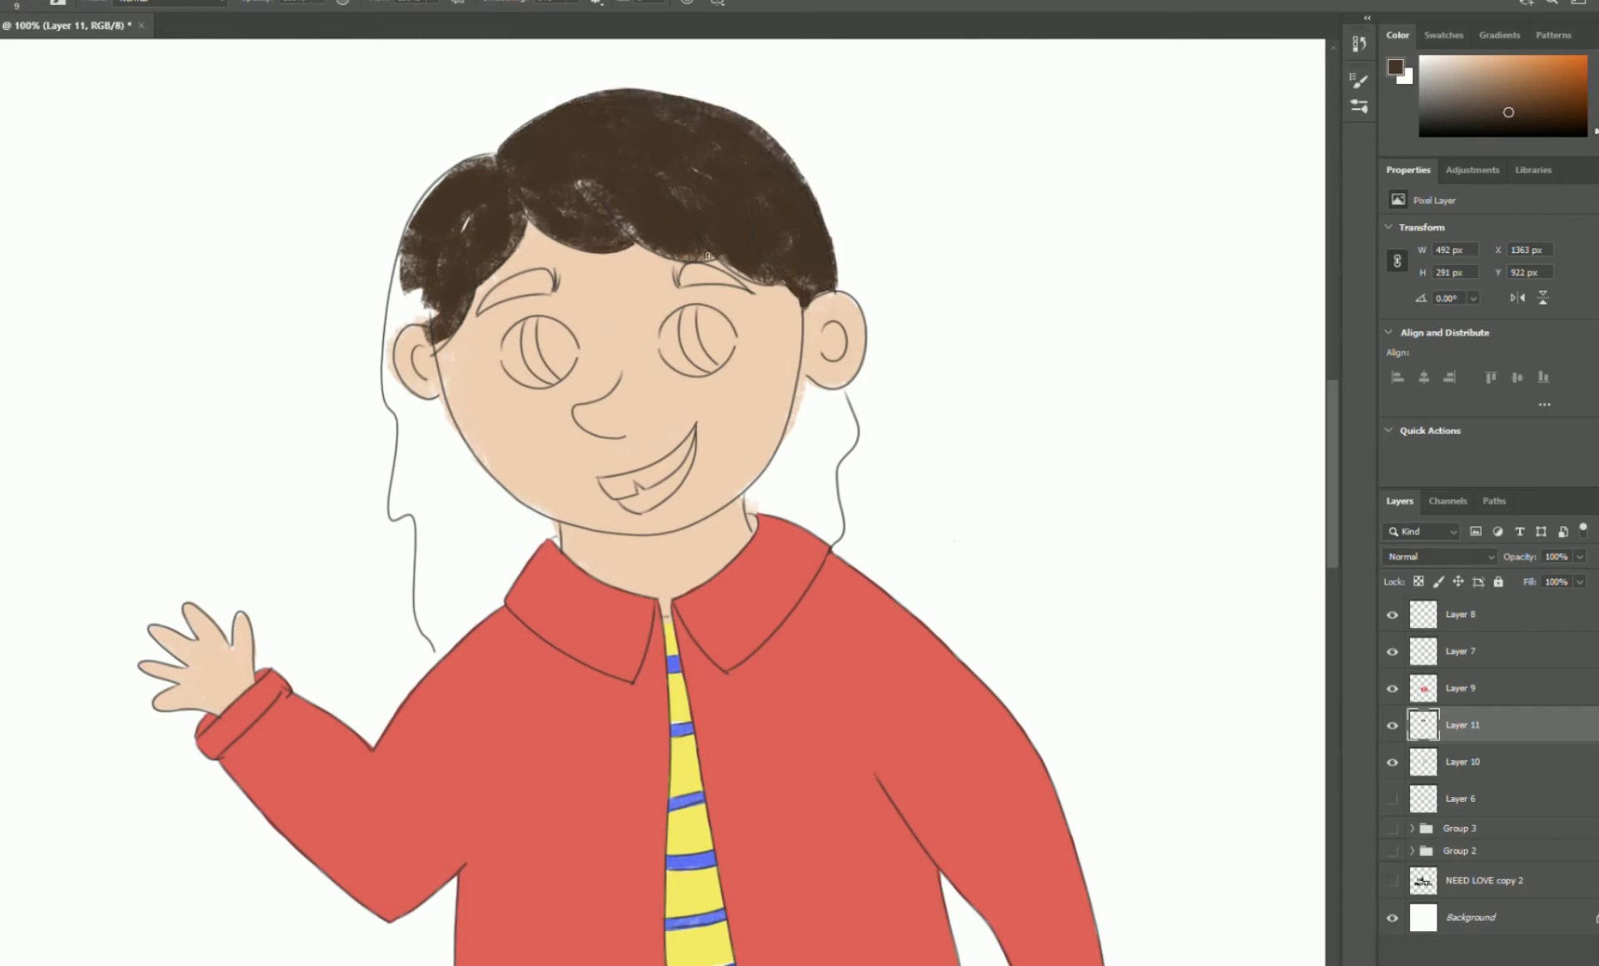
# Paint the long hair beside the face on the waving arm's side dark brown, around the ear to the collar.
pyautogui.moveTo(392, 339); pyautogui.dragTo(433, 319)
pyautogui.moveTo(398, 257)
pyautogui.mouseDown()
pyautogui.moveTo(384, 336)
pyautogui.moveTo(401, 428)
pyautogui.mouseUp()
pyautogui.press(']')
pyautogui.press(']')
pyautogui.press(']')
pyautogui.press(']')
pyautogui.moveTo(446, 177); pyautogui.dragTo(401, 271)
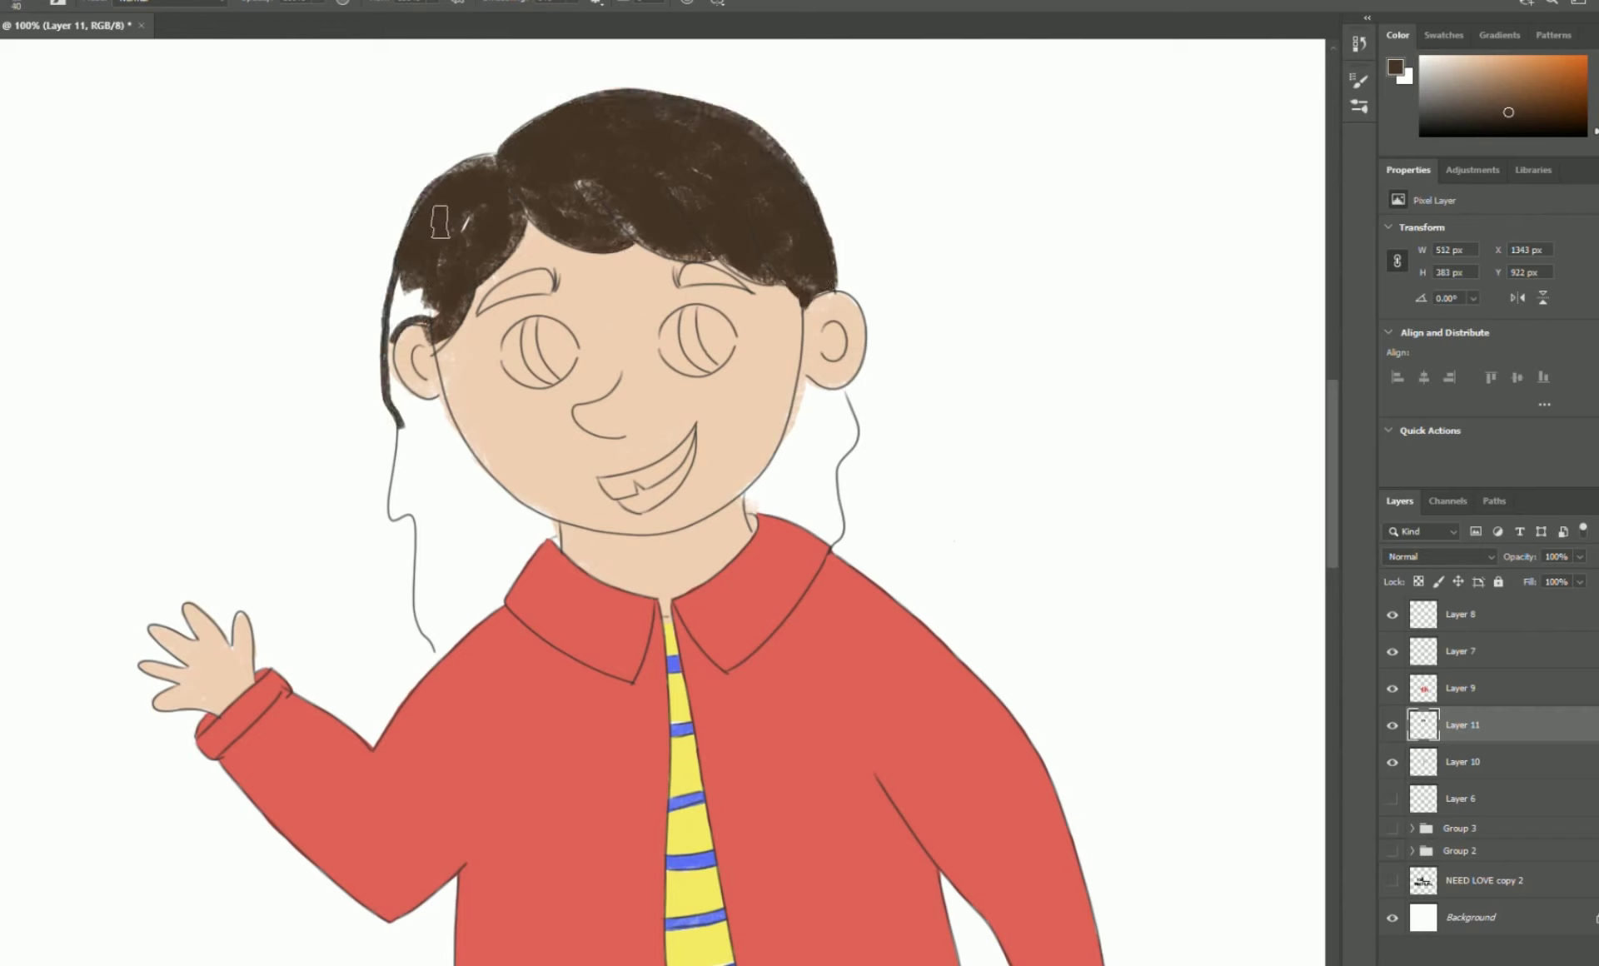
pyautogui.moveTo(496, 158); pyautogui.dragTo(458, 170)
pyautogui.press('[')
pyautogui.press('[')
pyautogui.moveTo(409, 282)
pyautogui.mouseDown()
pyautogui.moveTo(441, 314)
pyautogui.moveTo(388, 339)
pyautogui.moveTo(406, 325)
pyautogui.moveTo(395, 402)
pyautogui.moveTo(433, 412)
pyautogui.moveTo(565, 537)
pyautogui.mouseUp()
pyautogui.moveTo(406, 412)
pyautogui.mouseDown()
pyautogui.moveTo(427, 639)
pyautogui.moveTo(498, 599)
pyautogui.moveTo(428, 450)
pyautogui.moveTo(433, 608)
pyautogui.moveTo(447, 458)
pyautogui.moveTo(429, 521)
pyautogui.moveTo(512, 553)
pyautogui.moveTo(454, 616)
pyautogui.moveTo(497, 543)
pyautogui.moveTo(459, 479)
pyautogui.moveTo(444, 662)
pyautogui.moveTo(414, 481)
pyautogui.moveTo(413, 532)
pyautogui.moveTo(391, 502)
pyautogui.moveTo(383, 387)
pyautogui.mouseUp()
pyautogui.hotkey('ctrl', 'z')
# Draw a thin loose strand curving outside the hair on the waving arm's side.
pyautogui.press(']')
pyautogui.press(']')
pyautogui.press(']')
pyautogui.press(']')
pyautogui.press('[')
pyautogui.press('[')
pyautogui.press('[')
pyautogui.press('[')
pyautogui.press('[')
pyautogui.press('[')
pyautogui.press('[')
pyautogui.press('[')
pyautogui.moveTo(379, 329); pyautogui.dragTo(363, 449)
# Outline and fill the hair behind the opposite ear in dark brown, adding two thin wavy loose strands outside it.
pyautogui.moveTo(796, 372)
pyautogui.mouseDown()
pyautogui.moveTo(837, 390)
pyautogui.moveTo(853, 441)
pyautogui.moveTo(831, 549)
pyautogui.mouseUp()
pyautogui.press('[')
pyautogui.moveTo(762, 508)
pyautogui.mouseDown()
pyautogui.moveTo(826, 537)
pyautogui.moveTo(772, 462)
pyautogui.moveTo(813, 383)
pyautogui.mouseUp()
pyautogui.hotkey('ctrl', 'z')
pyautogui.moveTo(802, 380); pyautogui.dragTo(746, 493)
pyautogui.press(']')
pyautogui.press(']')
pyautogui.press(']')
pyautogui.press(']')
pyautogui.press(']')
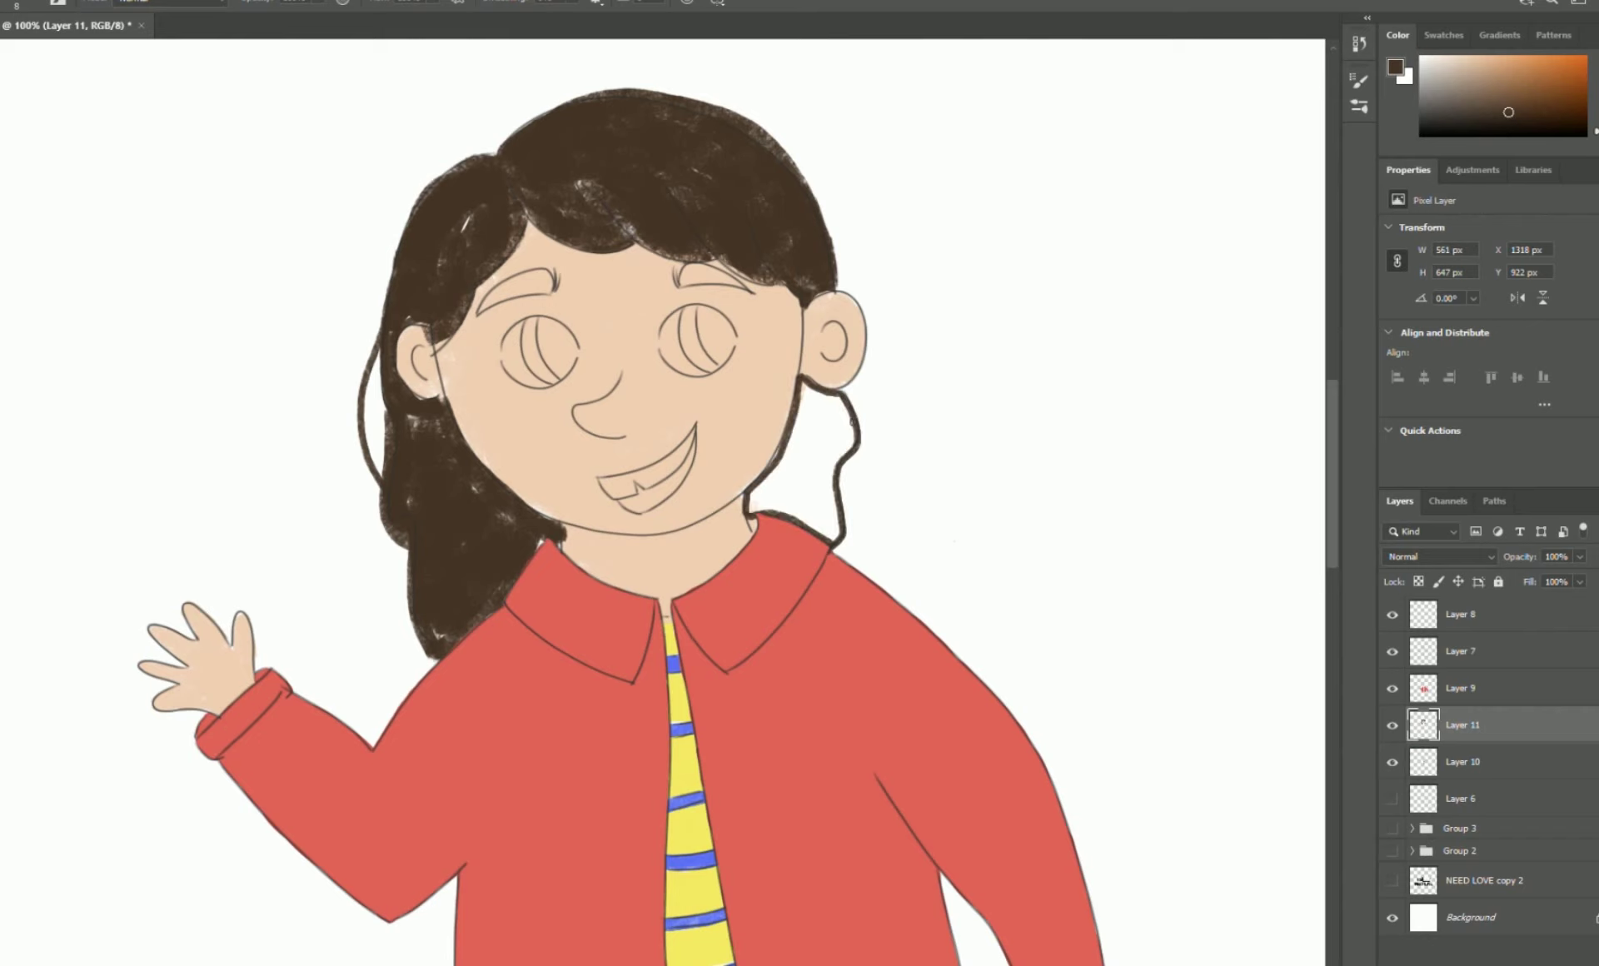
pyautogui.moveTo(806, 401)
pyautogui.mouseDown()
pyautogui.moveTo(766, 500)
pyautogui.moveTo(821, 413)
pyautogui.moveTo(842, 466)
pyautogui.moveTo(803, 516)
pyautogui.moveTo(775, 500)
pyautogui.moveTo(839, 407)
pyautogui.mouseUp()
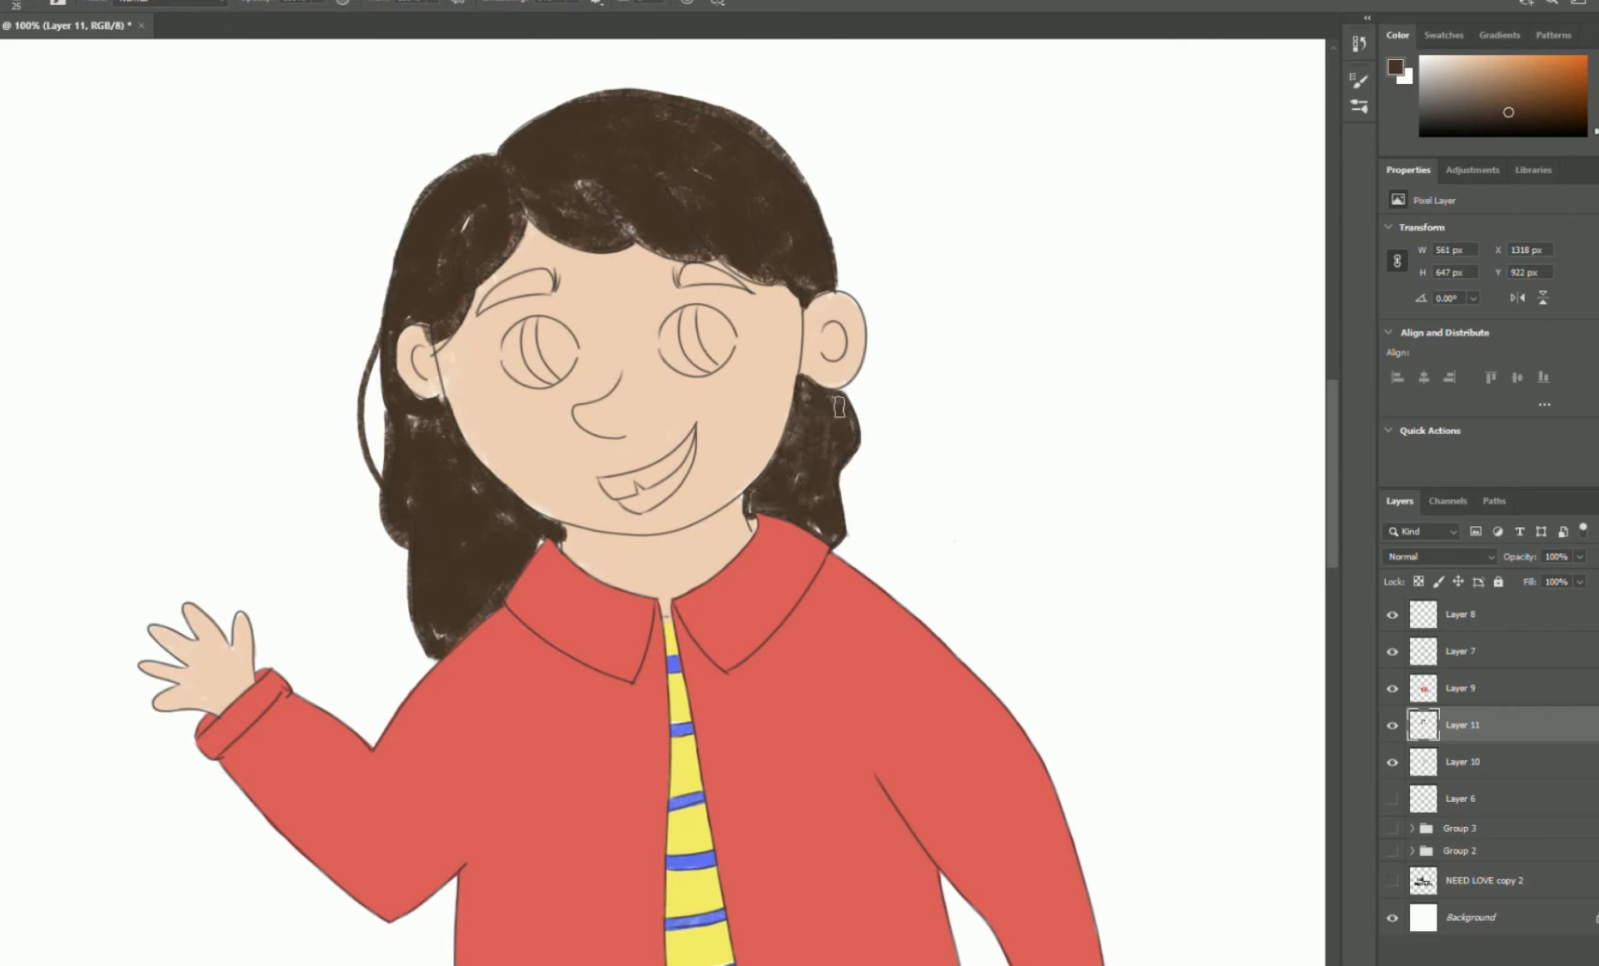
pyautogui.moveTo(824, 223)
pyautogui.mouseDown()
pyautogui.moveTo(873, 346)
pyautogui.moveTo(846, 484)
pyautogui.moveTo(889, 344)
pyautogui.moveTo(859, 539)
pyautogui.mouseUp()
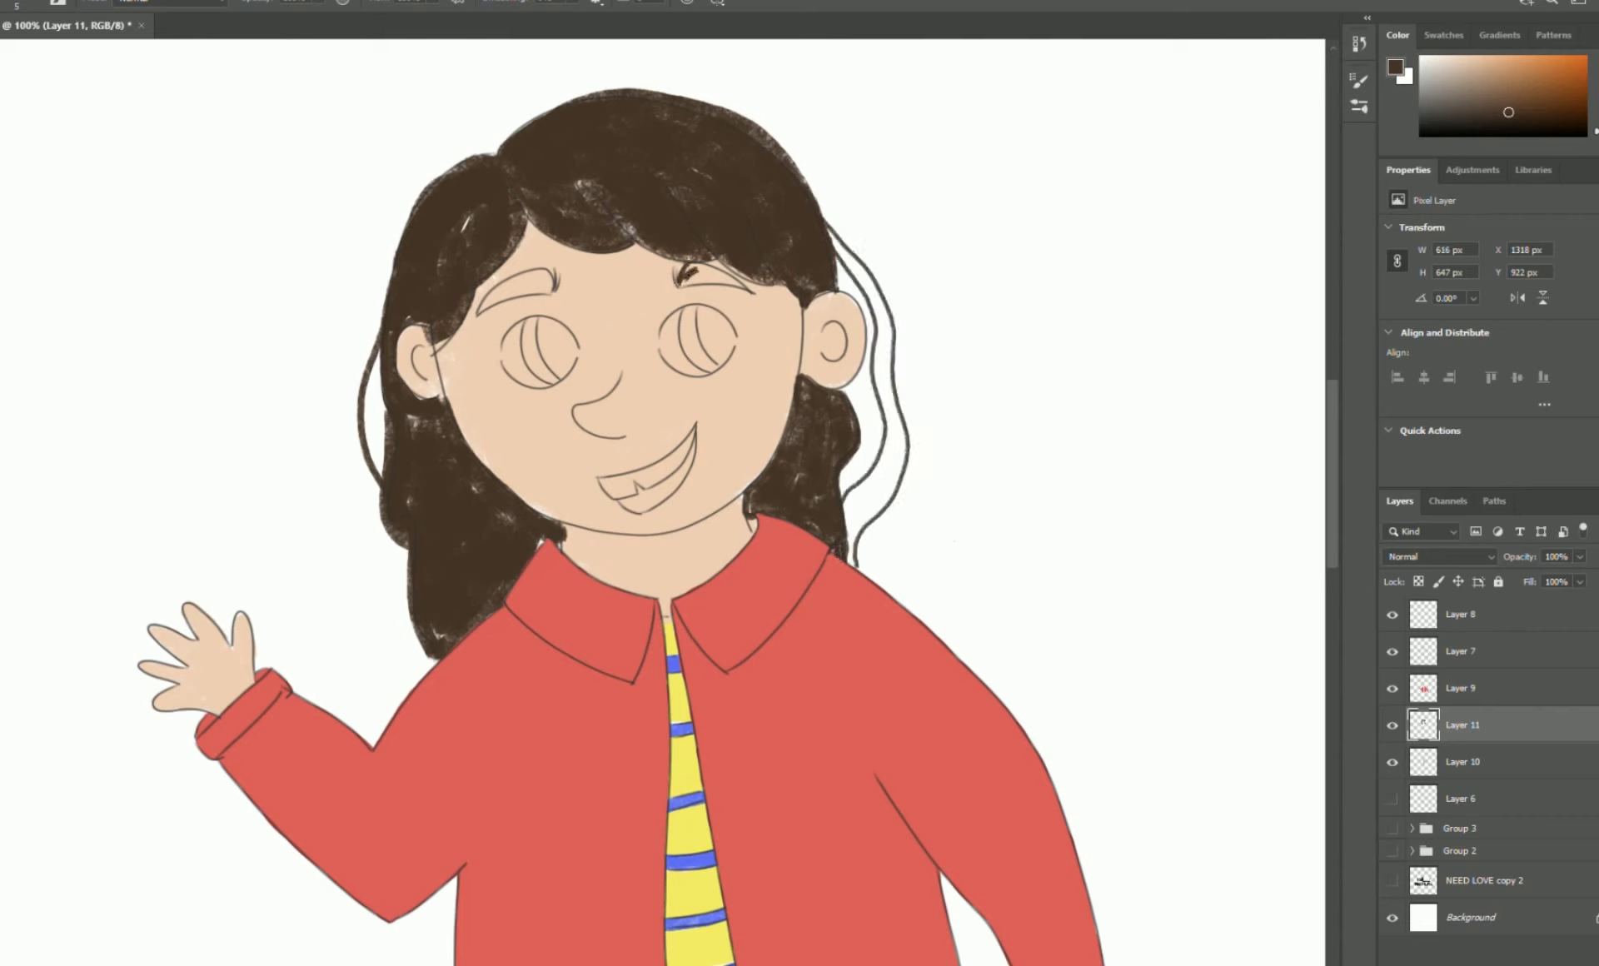
# Undo the stray eyebrow stroke and paint both eyebrows dark brown.
pyautogui.hotkey('ctrl', 'z')
pyautogui.moveTo(549, 272)
pyautogui.mouseDown()
pyautogui.moveTo(474, 310)
pyautogui.moveTo(511, 281)
pyautogui.mouseUp()
pyautogui.hotkey('ctrl', 'z')
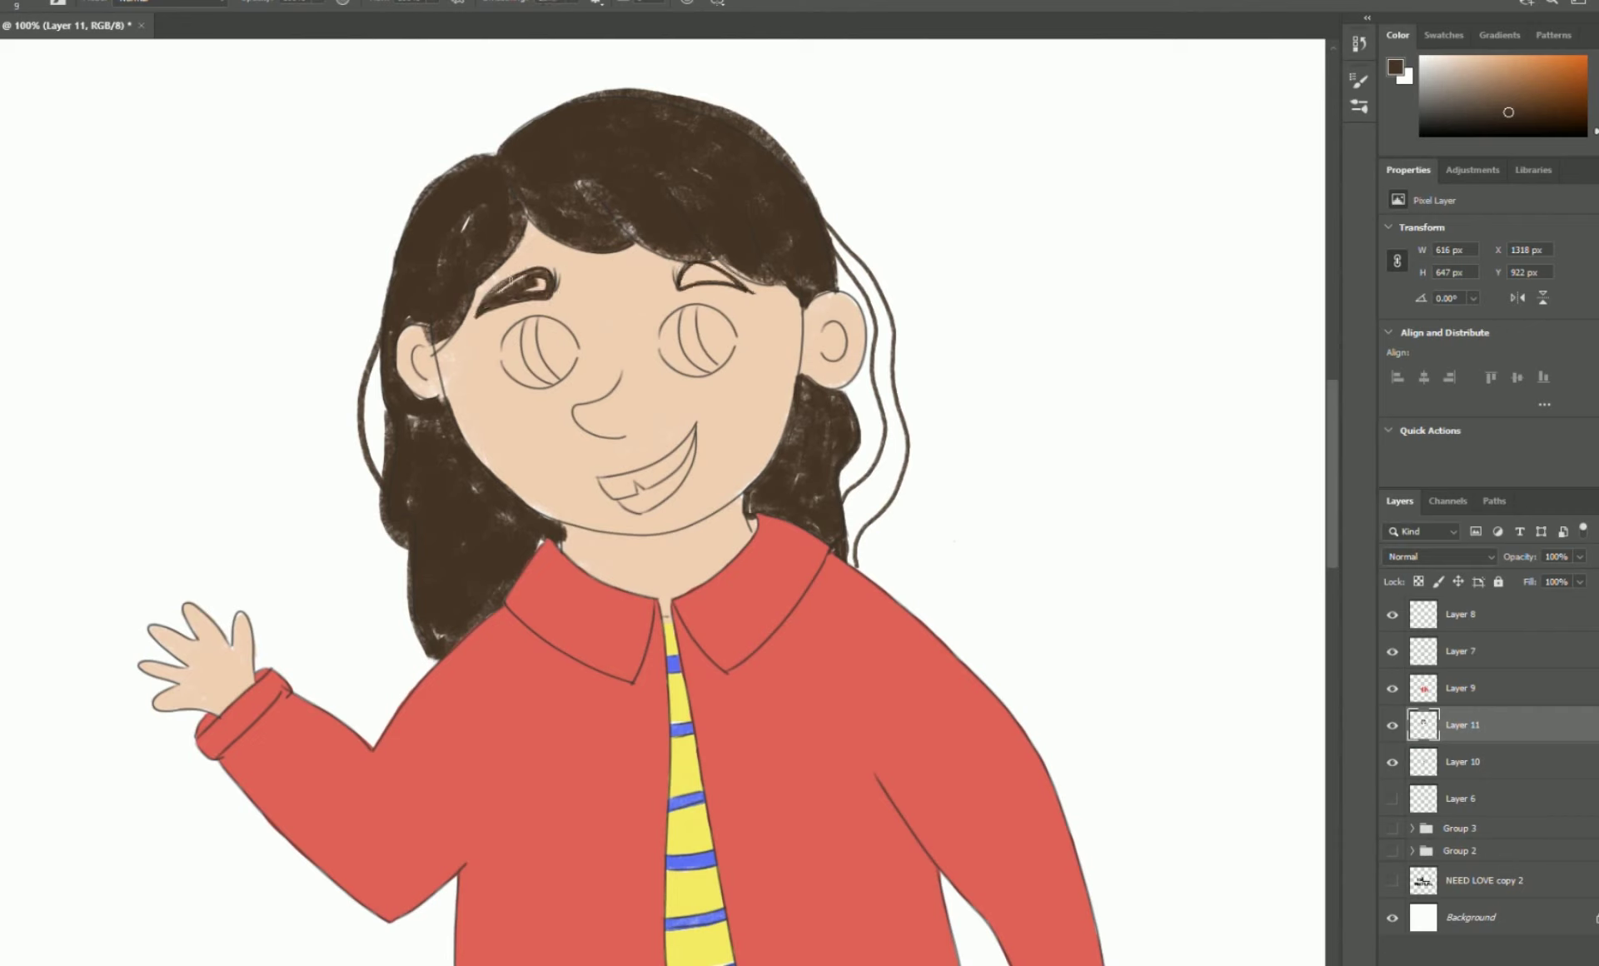
pyautogui.moveTo(677, 279); pyautogui.dragTo(728, 282)
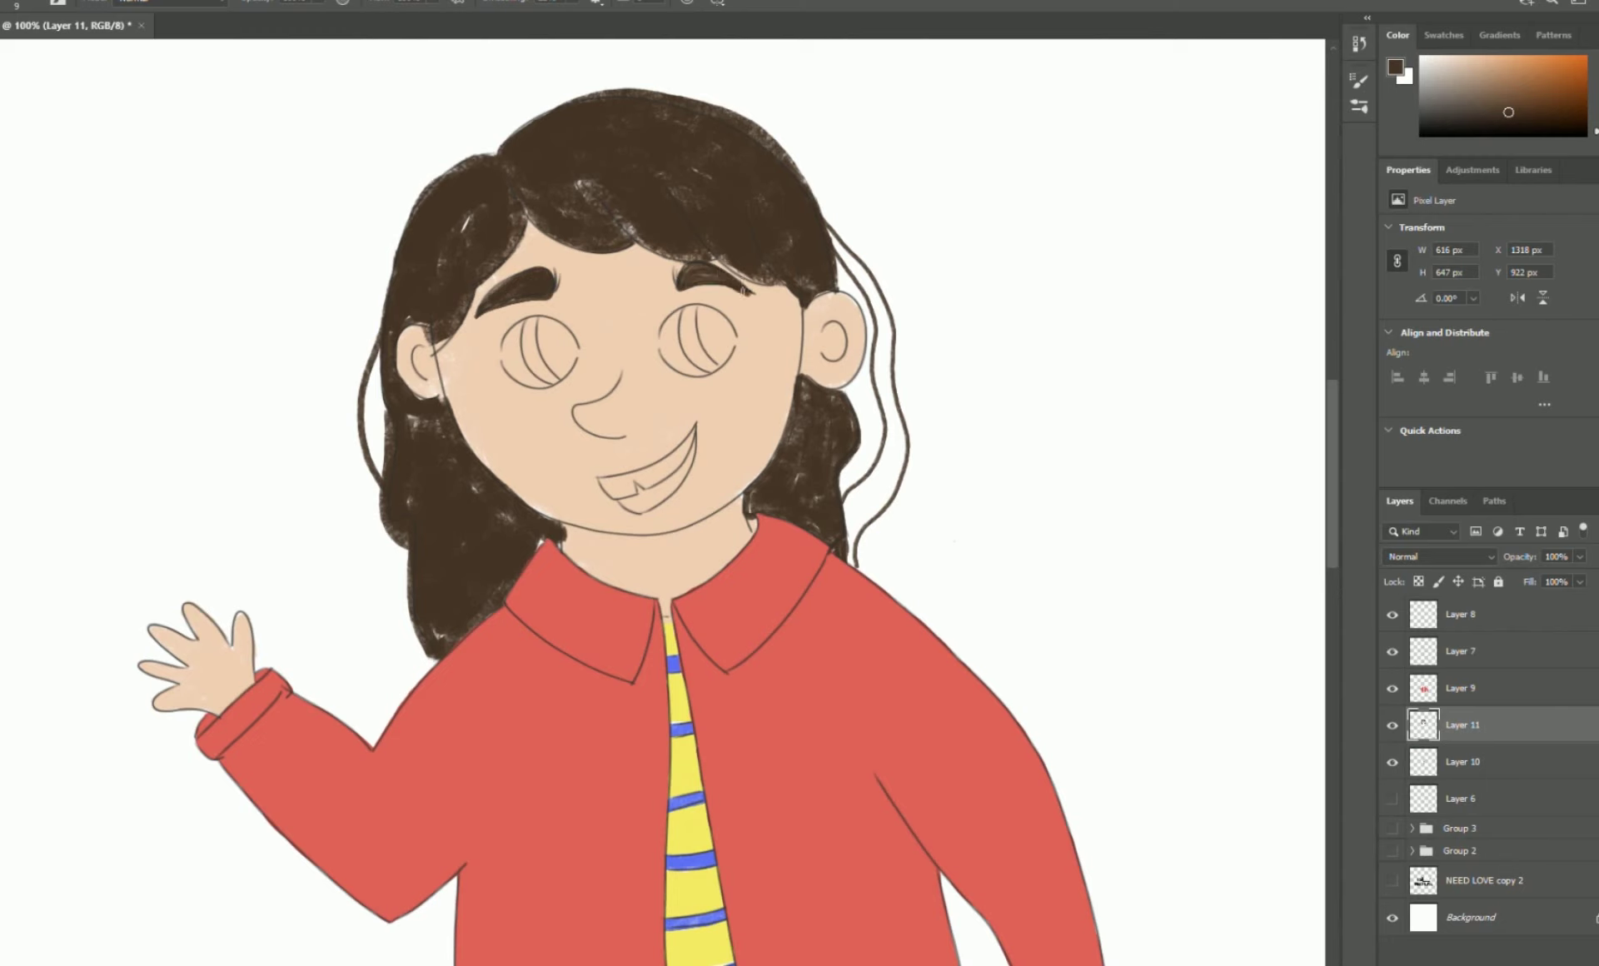
pyautogui.moveTo(656, 338)
pyautogui.mouseDown()
pyautogui.moveTo(691, 305)
pyautogui.moveTo(730, 320)
pyautogui.moveTo(683, 305)
pyautogui.moveTo(741, 325)
pyautogui.mouseUp()
pyautogui.hotkey('ctrl', 'z')
pyautogui.hotkey('ctrl', 'z')
pyautogui.hotkey('ctrl', 'z')
pyautogui.moveTo(623, 371); pyautogui.dragTo(640, 431)
pyautogui.hotkey('ctrl', 'z')
pyautogui.hotkey('ctrl', 'z')
pyautogui.moveTo(612, 387)
pyautogui.mouseDown()
pyautogui.moveTo(574, 409)
pyautogui.moveTo(612, 437)
pyautogui.mouseUp()
pyautogui.hotkey('ctrl', 'z')
# Paint the open mouth below the teeth black, including the small pointed gap between the teeth.
pyautogui.moveTo(620, 503); pyautogui.dragTo(679, 476)
pyautogui.scroll(2, 642, 491)
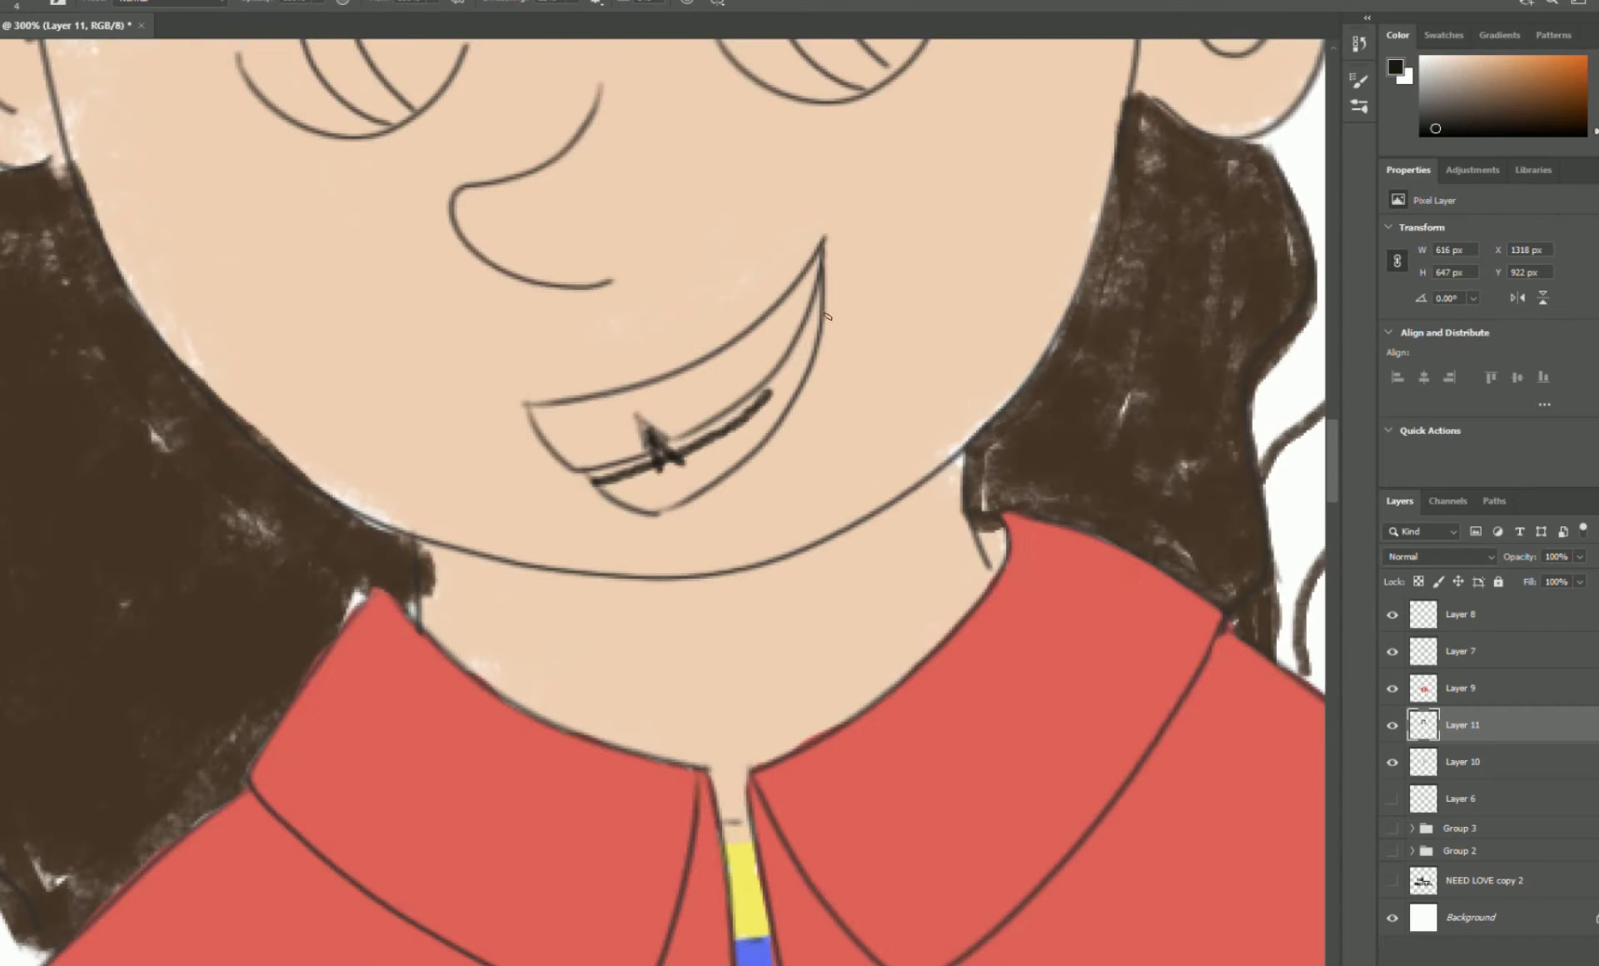
pyautogui.moveTo(815, 314)
pyautogui.mouseDown()
pyautogui.moveTo(766, 412)
pyautogui.moveTo(778, 400)
pyautogui.moveTo(724, 437)
pyautogui.moveTo(799, 354)
pyautogui.moveTo(733, 433)
pyautogui.moveTo(625, 496)
pyautogui.moveTo(590, 475)
pyautogui.mouseUp()
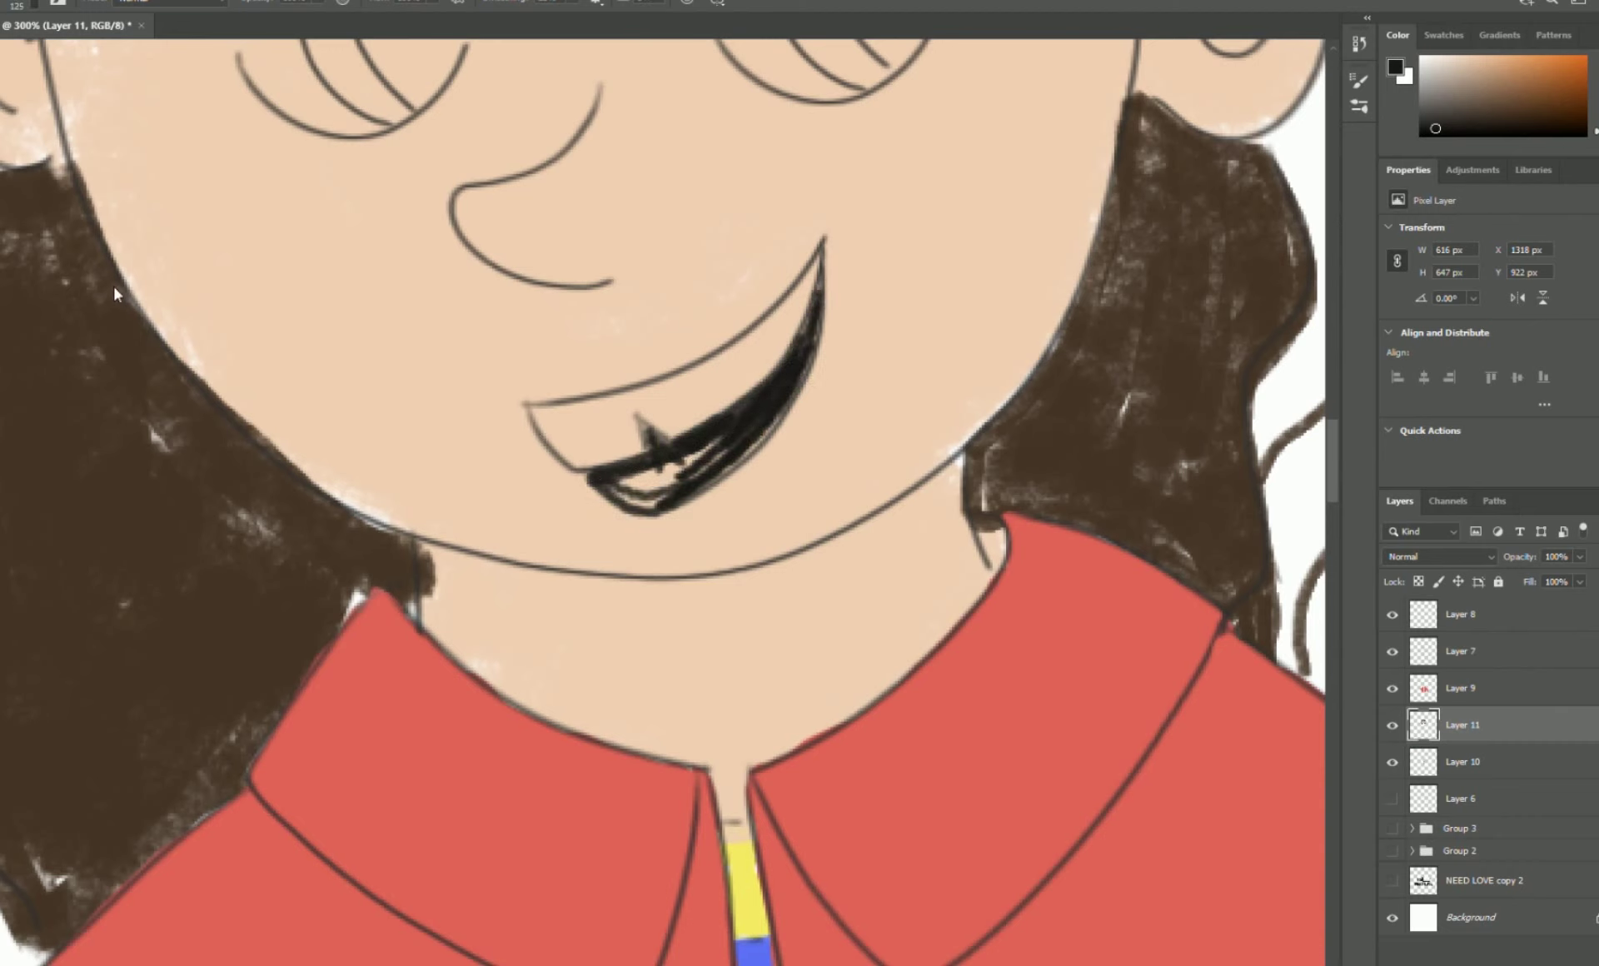
pyautogui.click(668, 418)
pyautogui.hotkey('ctrl', 'z')
pyautogui.hotkey('ctrl', 'z')
pyautogui.hotkey('ctrl', 'z')
pyautogui.moveTo(637, 476)
pyautogui.mouseDown()
pyautogui.moveTo(691, 475)
pyautogui.moveTo(646, 453)
pyautogui.moveTo(676, 504)
pyautogui.moveTo(636, 413)
pyautogui.mouseUp()
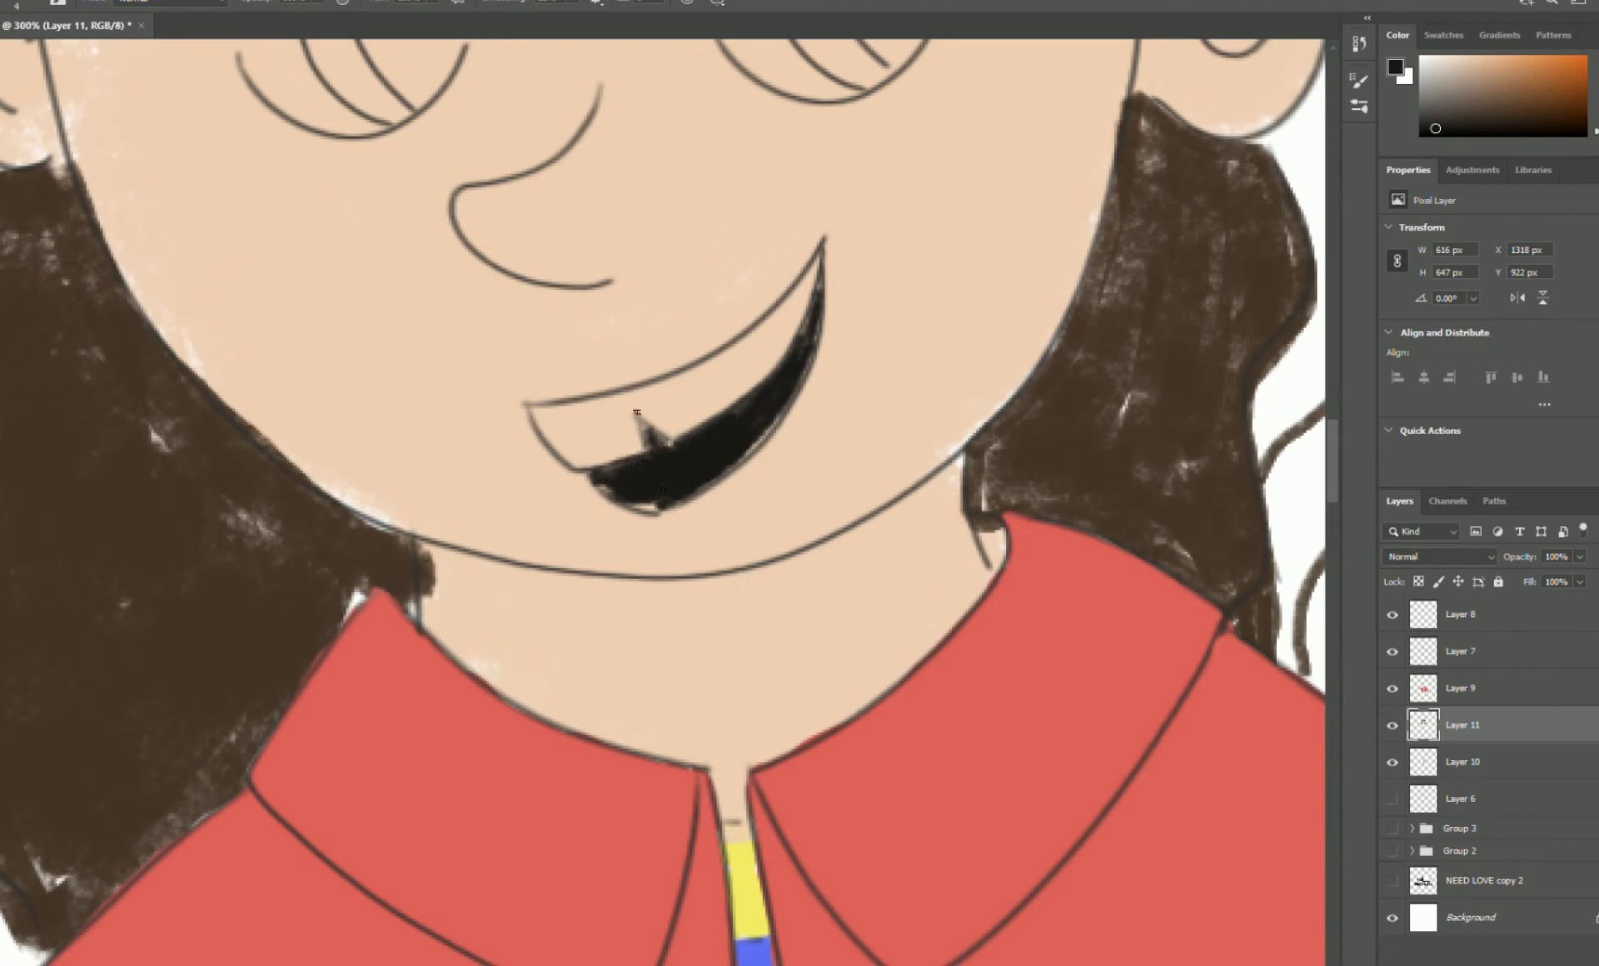
pyautogui.moveTo(799, 367)
pyautogui.mouseDown()
pyautogui.moveTo(704, 487)
pyautogui.moveTo(810, 311)
pyautogui.mouseUp()
pyautogui.hotkey('ctrl', 'z')
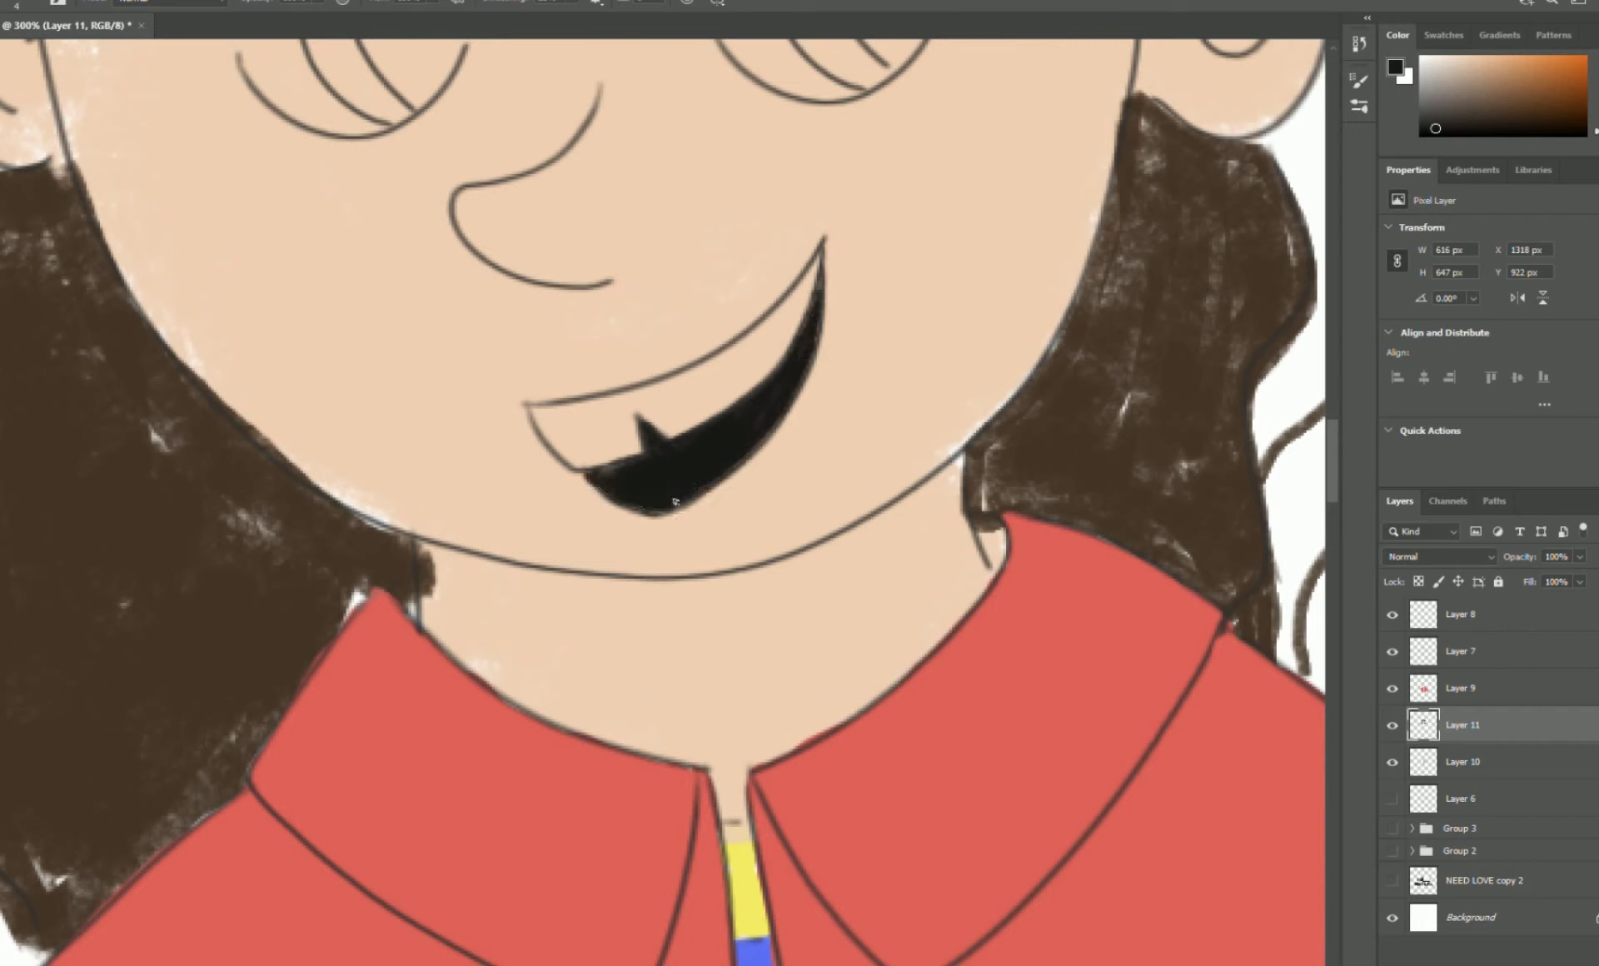
# Select the teeth area with the Lasso tool, fill it with off-white, and deselect.
pyautogui.press('l')
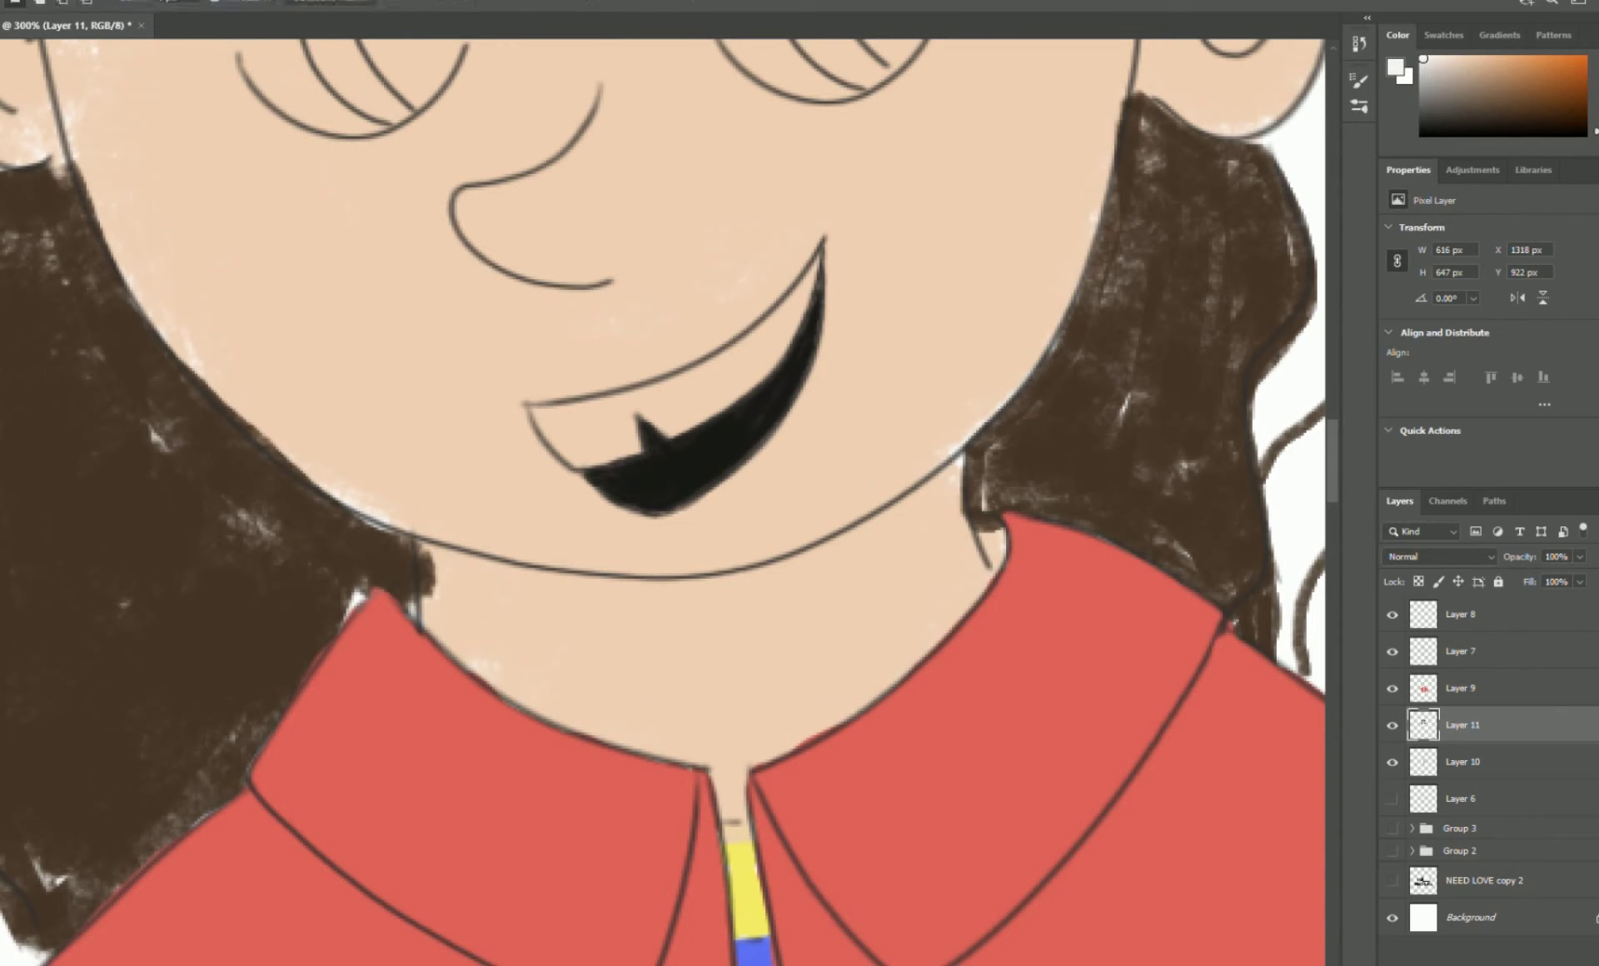
pyautogui.moveTo(585, 401)
pyautogui.mouseDown()
pyautogui.moveTo(778, 303)
pyautogui.moveTo(812, 325)
pyautogui.moveTo(683, 429)
pyautogui.moveTo(583, 465)
pyautogui.mouseUp()
pyautogui.hotkey('alt', 'BackSpace')
pyautogui.press('b')
pyautogui.hotkey('ctrl', 'd')
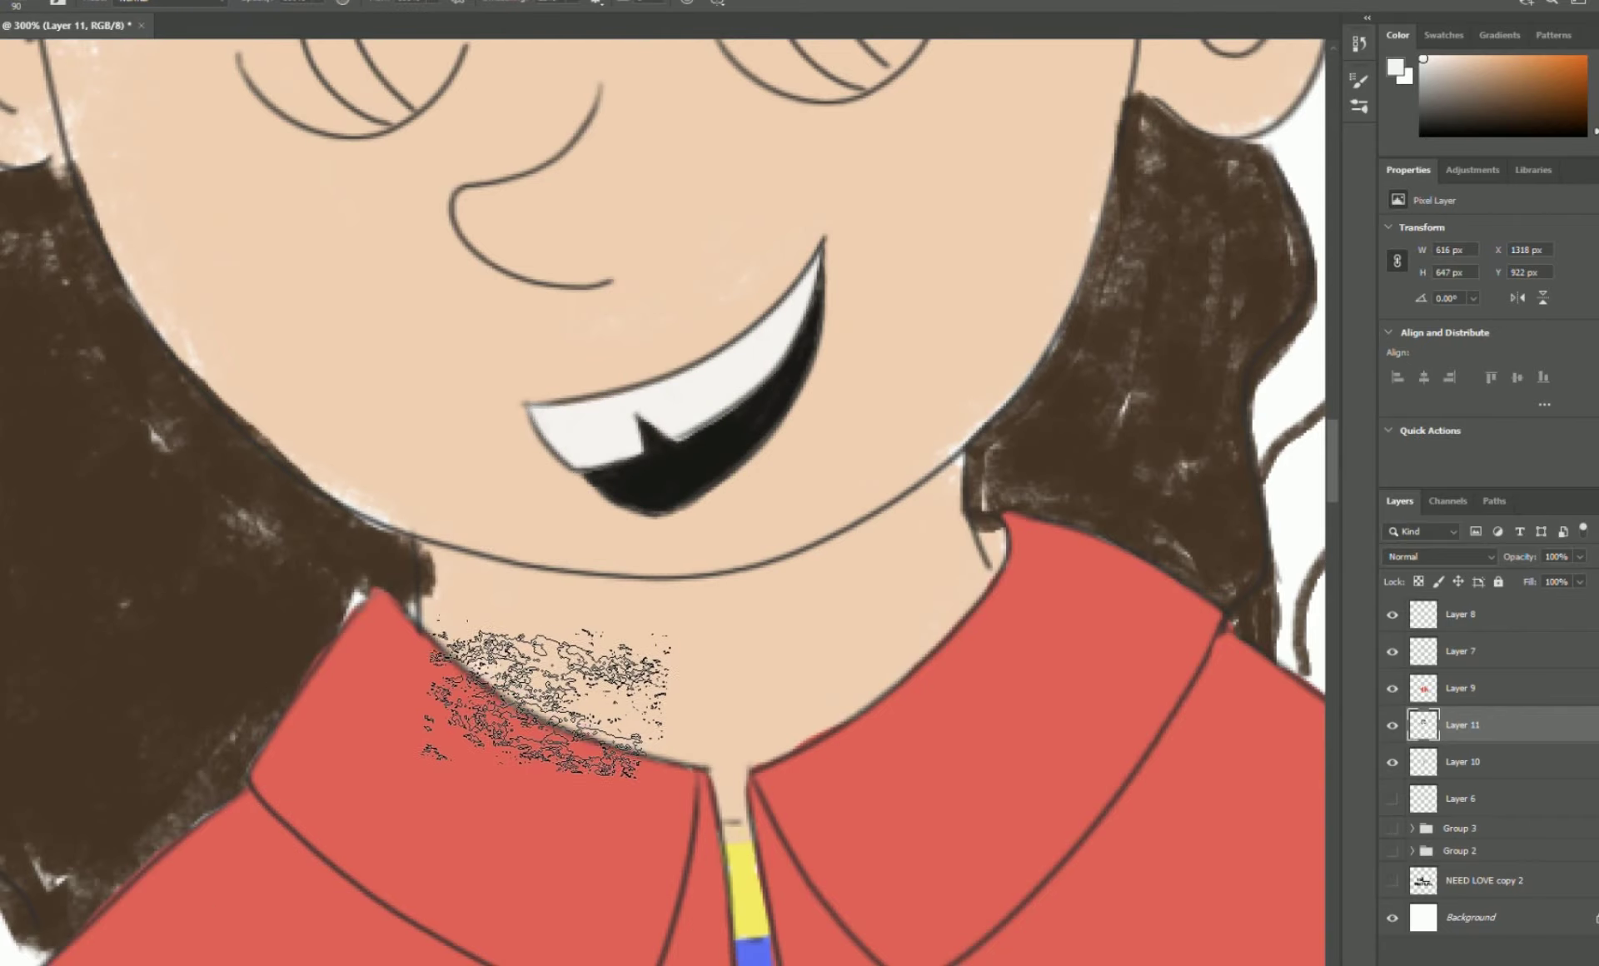
pyautogui.hotkey('ctrl', '-')
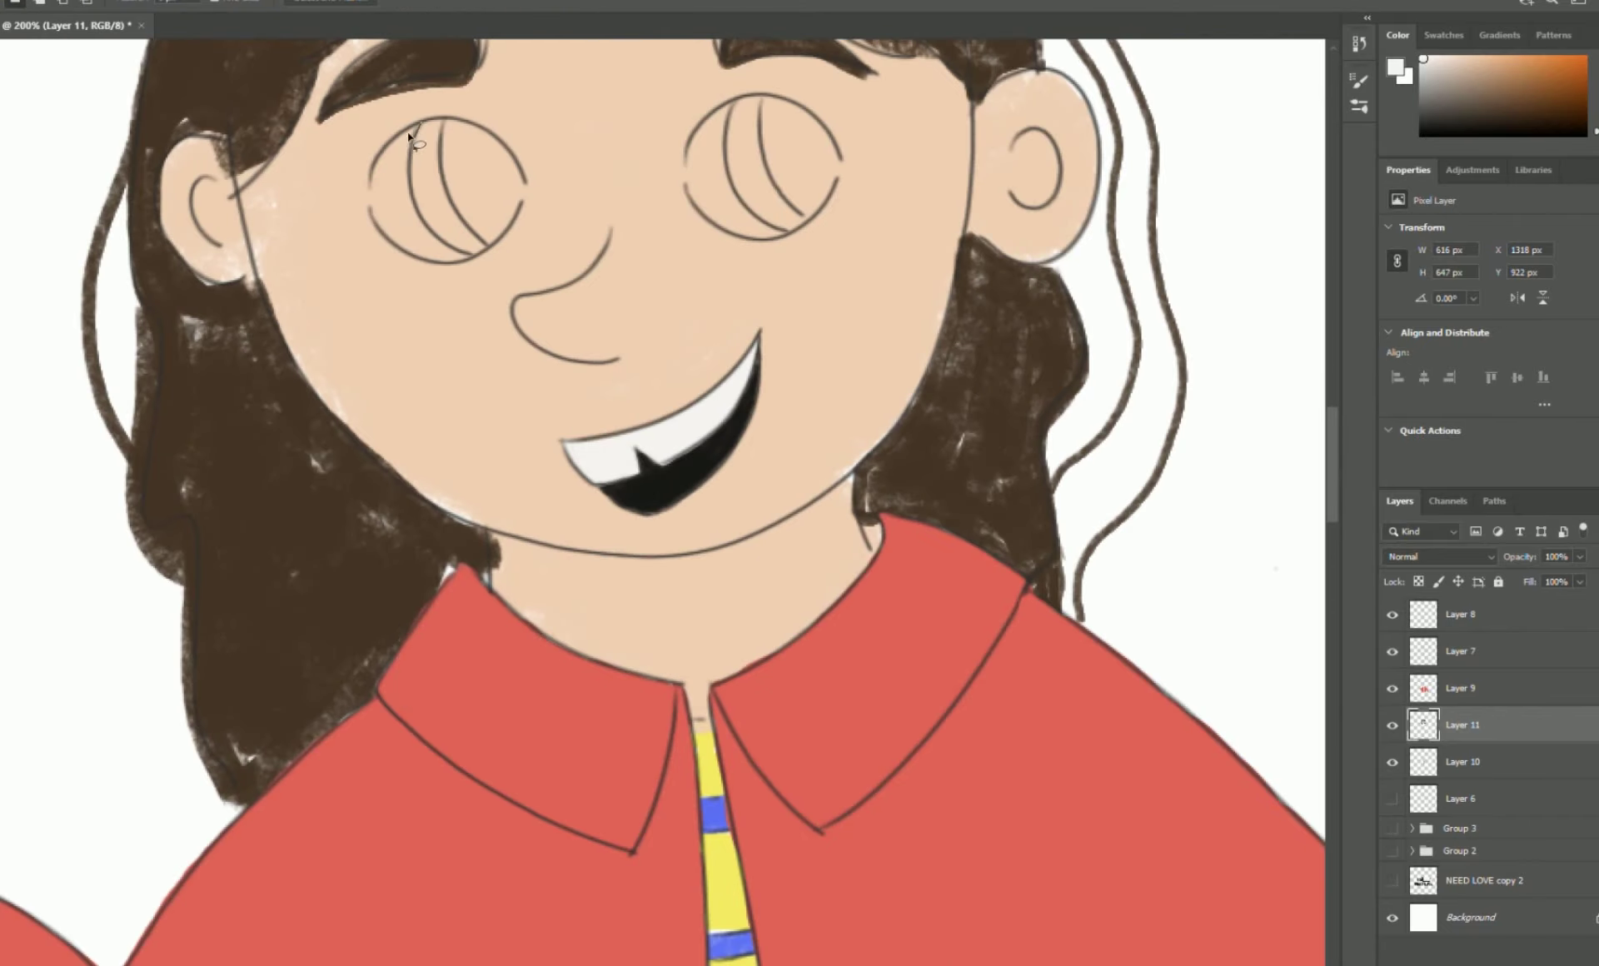
# Fill the selected iris of the character's first eye with dark grey and deselect.
pyautogui.press('b')
pyautogui.moveTo(421, 119)
pyautogui.mouseDown()
pyautogui.moveTo(566, 214)
pyautogui.moveTo(508, 200)
pyautogui.mouseUp()
pyautogui.keyDown('alt'); pyautogui.click(686, 473); pyautogui.keyUp('alt')
pyautogui.click(1442, 111)
pyautogui.hotkey('ctrl', 'd')
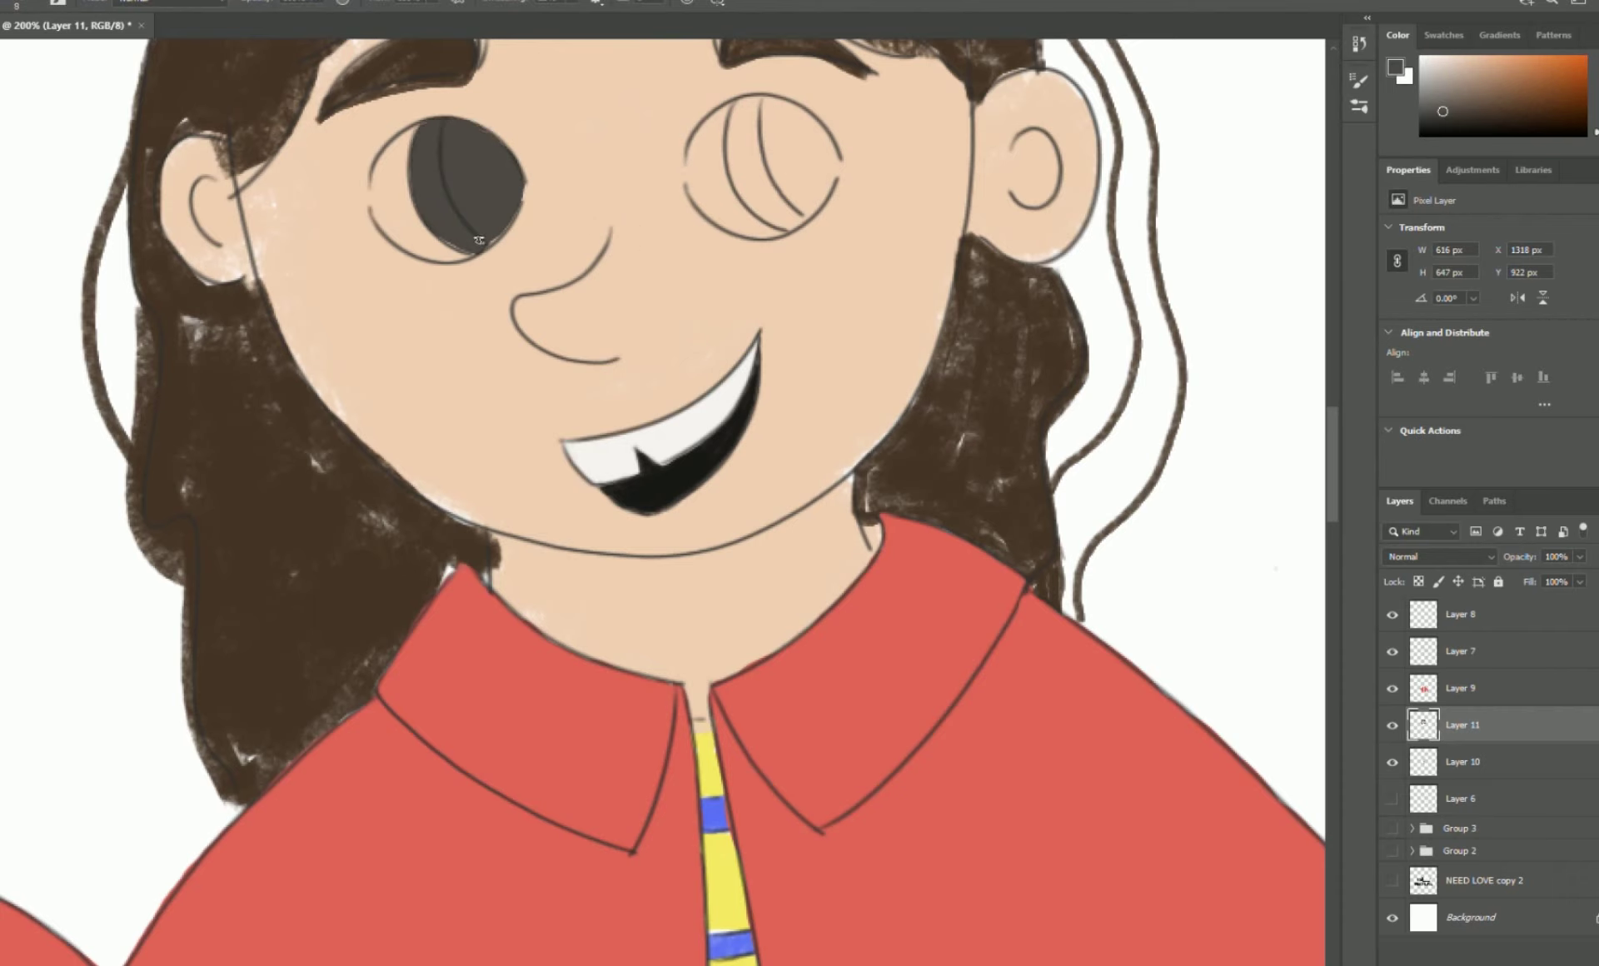
# Lasso the iris of the other eye, fill it with the same dark grey, and deselect.
pyautogui.press('l')
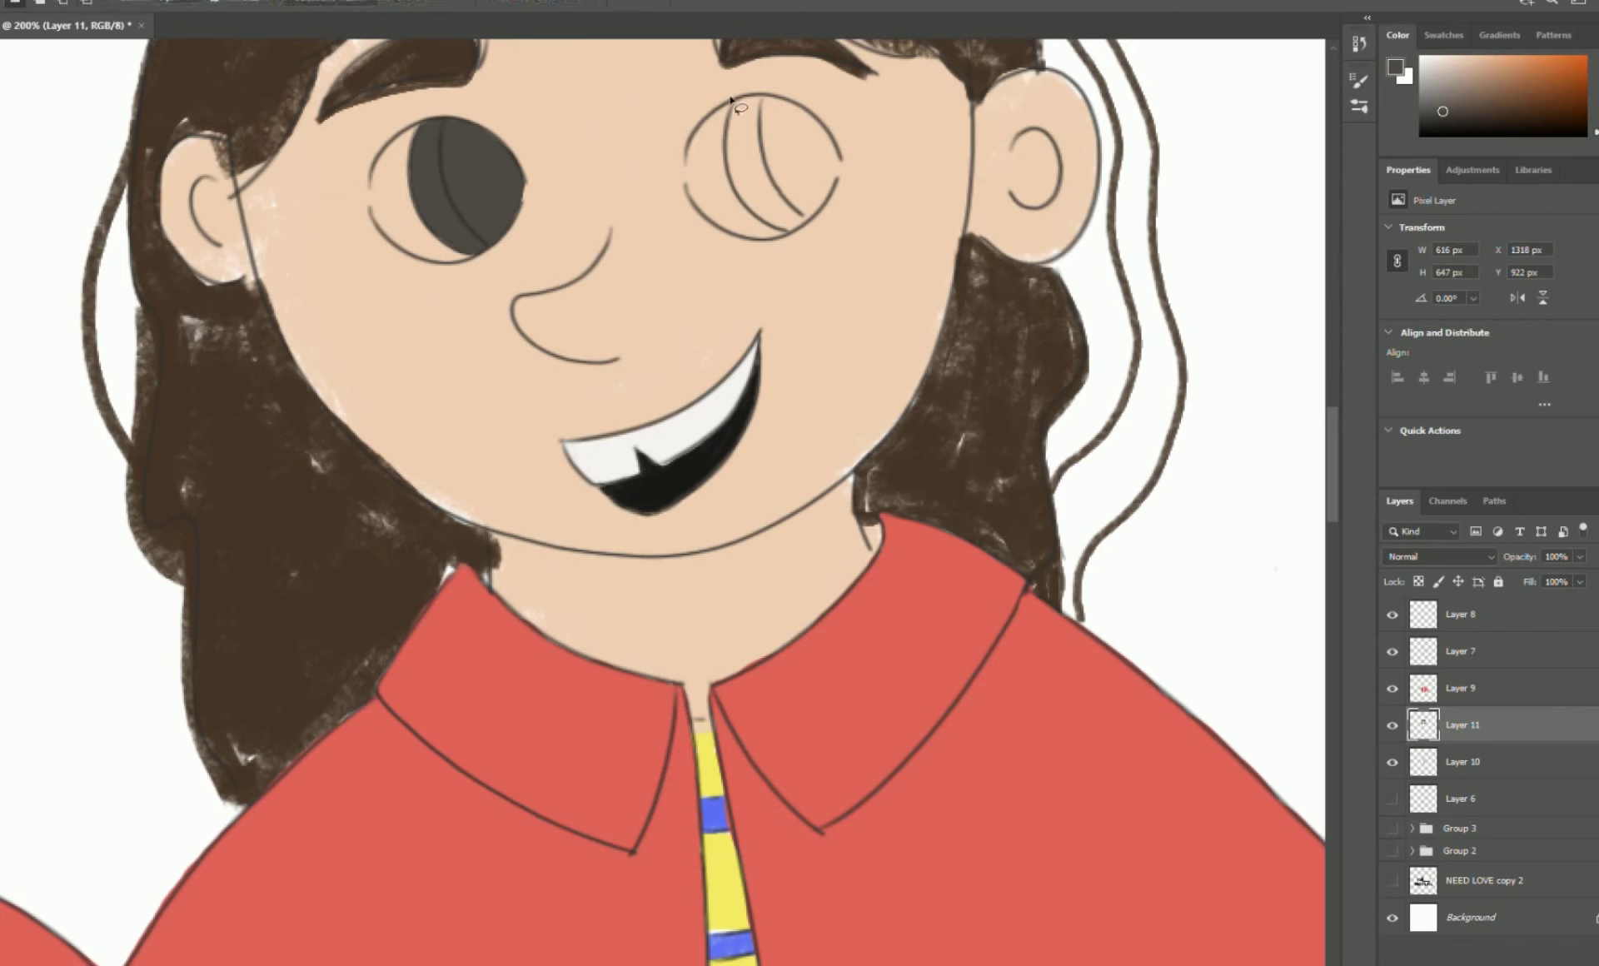
pyautogui.moveTo(744, 91); pyautogui.dragTo(746, 93)
pyautogui.press('b')
pyautogui.hotkey('alt', 'BackSpace')
pyautogui.hotkey('ctrl', 'd')
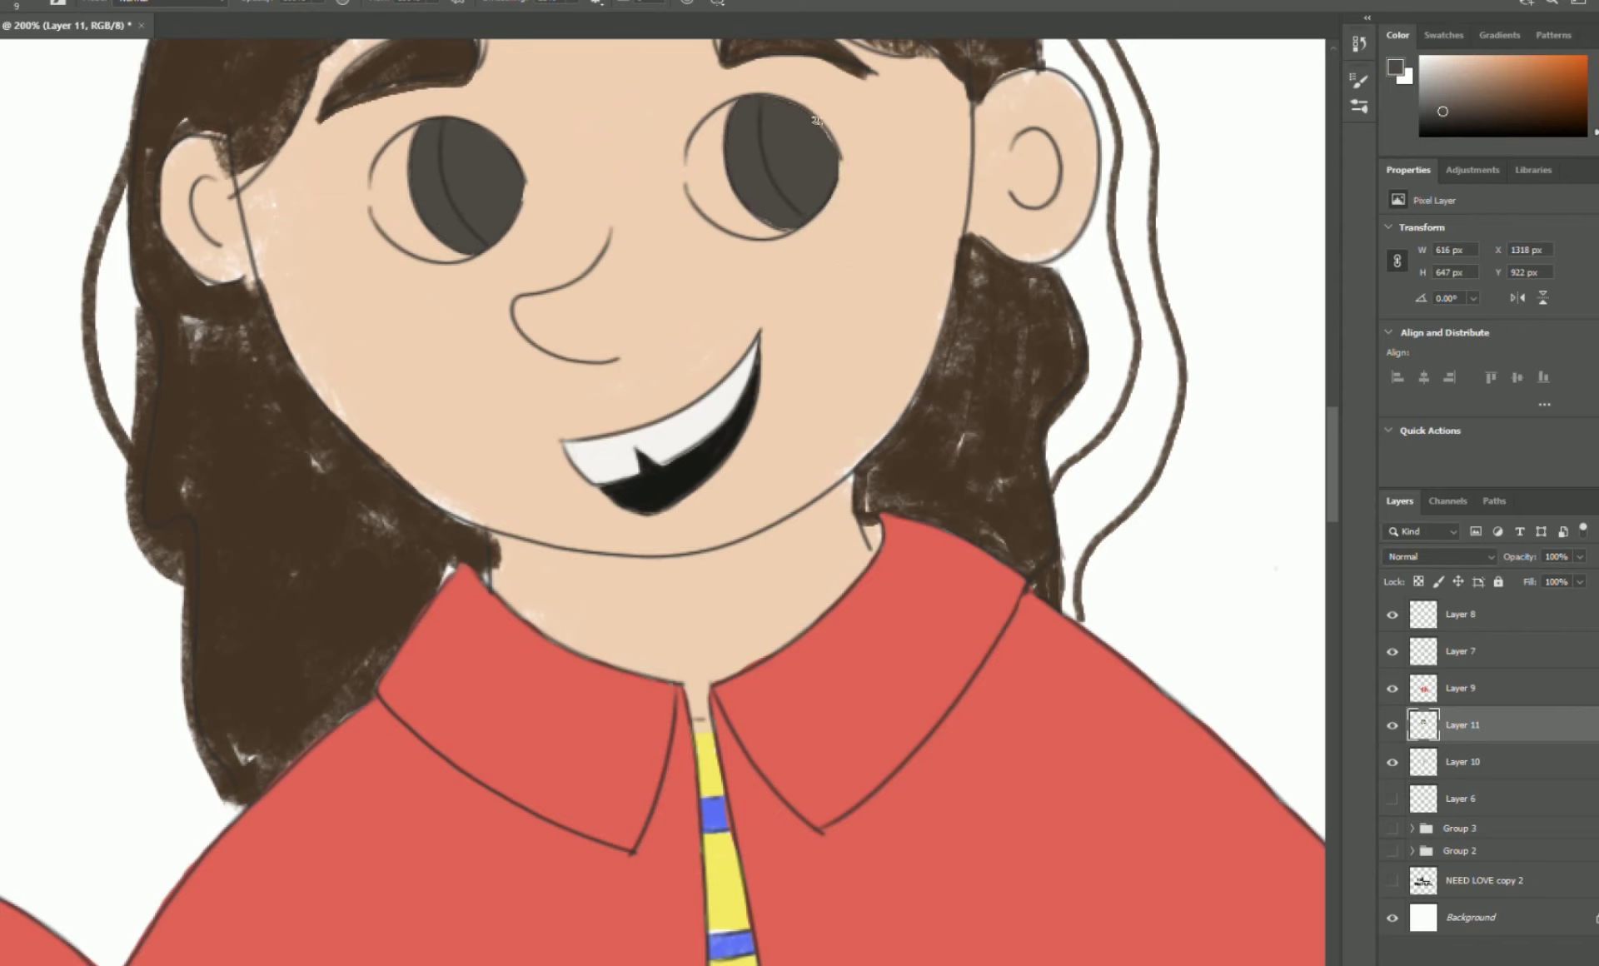
# Paint both eye whites in the teeth's off-white on a new layer above Layer 10, and trace the nose in the hair's dark brown.
pyautogui.keyDown('alt'); pyautogui.click(688, 433); pyautogui.keyUp('alt')
pyautogui.press('l')
pyautogui.click(1496, 759)
pyautogui.hotkey('ctrl', 'shift', 'alt', 'n')
pyautogui.moveTo(429, 118)
pyautogui.mouseDown()
pyautogui.moveTo(411, 186)
pyautogui.moveTo(456, 257)
pyautogui.mouseUp()
pyautogui.hotkey('ctrl', 'd')
pyautogui.press('b')
pyautogui.moveTo(398, 152)
pyautogui.mouseDown()
pyautogui.moveTo(383, 203)
pyautogui.moveTo(396, 210)
pyautogui.moveTo(395, 144)
pyautogui.moveTo(439, 240)
pyautogui.mouseUp()
pyautogui.moveTo(714, 121)
pyautogui.mouseDown()
pyautogui.moveTo(704, 221)
pyautogui.moveTo(760, 236)
pyautogui.mouseUp()
pyautogui.keyDown('alt'); pyautogui.click(949, 375); pyautogui.keyUp('alt')
pyautogui.moveTo(614, 225)
pyautogui.mouseDown()
pyautogui.moveTo(587, 268)
pyautogui.moveTo(575, 357)
pyautogui.moveTo(623, 354)
pyautogui.mouseUp()
pyautogui.moveTo(707, 107)
pyautogui.mouseDown()
pyautogui.moveTo(680, 154)
pyautogui.moveTo(690, 122)
pyautogui.mouseUp()
pyautogui.hotkey('ctrl', 'z')
pyautogui.keyDown('alt'); pyautogui.click(741, 141); pyautogui.keyUp('alt')
pyautogui.keyDown('alt'); pyautogui.click(761, 141); pyautogui.keyUp('alt')
pyautogui.press('[')
pyautogui.press('[')
pyautogui.press('[')
pyautogui.press('[')
pyautogui.moveTo(680, 147)
pyautogui.mouseDown()
pyautogui.moveTo(755, 86)
pyautogui.moveTo(831, 118)
pyautogui.mouseUp()
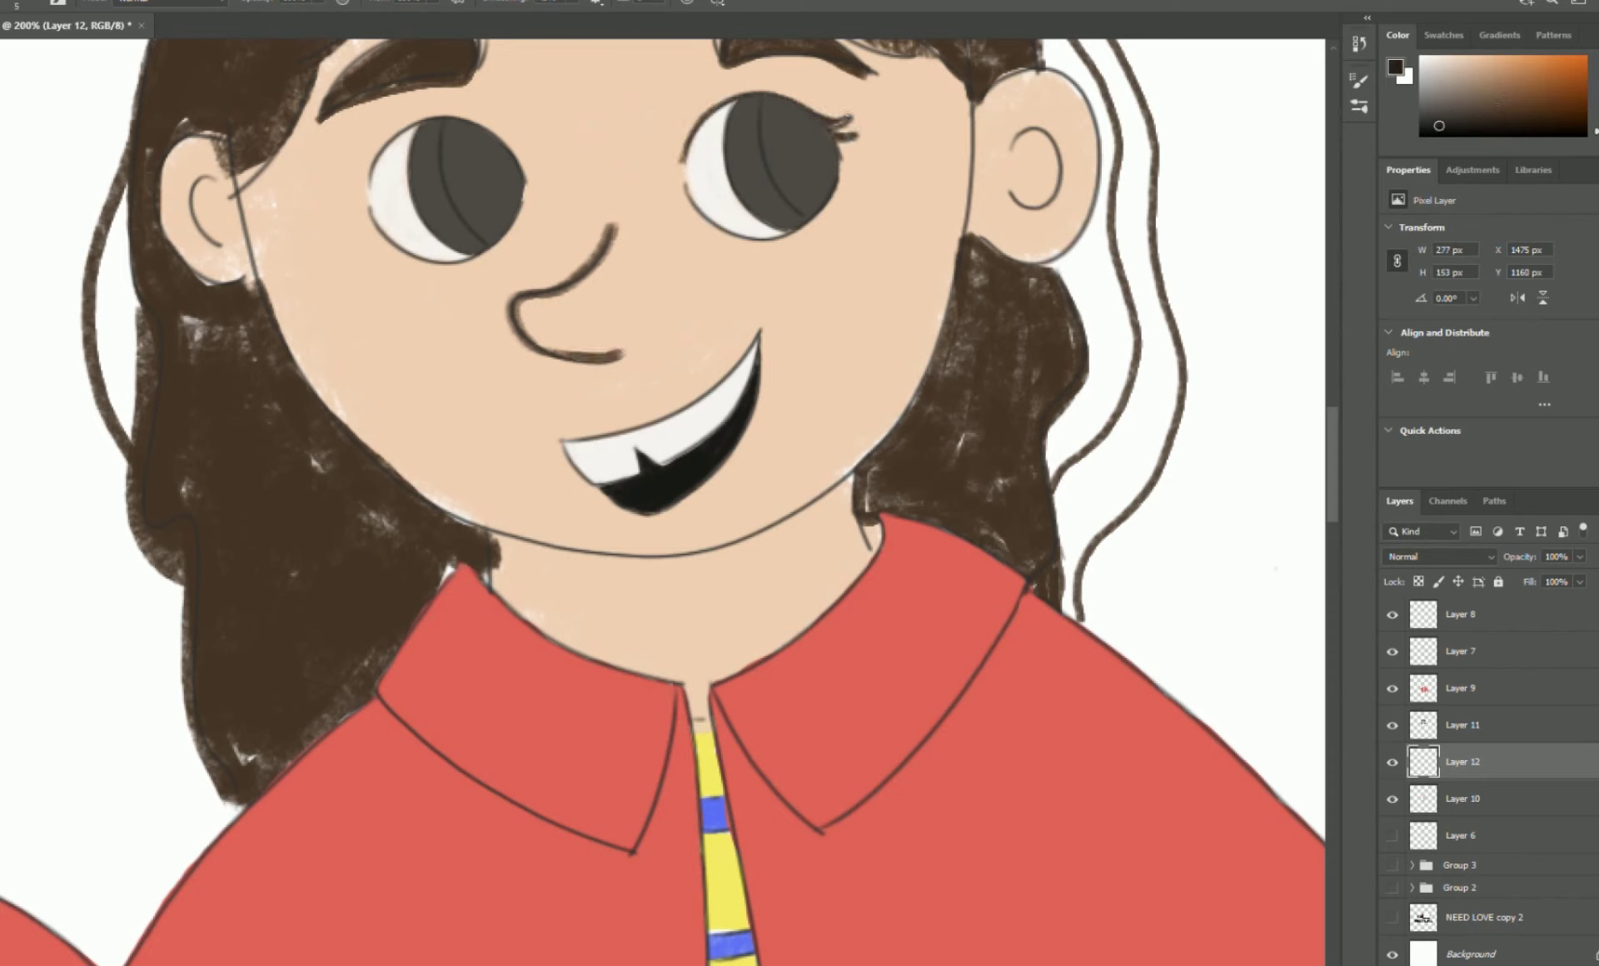
pyautogui.hotkey('ctrl', 'z')
pyautogui.moveTo(687, 158)
pyautogui.mouseDown()
pyautogui.moveTo(714, 115)
pyautogui.moveTo(825, 120)
pyautogui.mouseUp()
pyautogui.hotkey('ctrl', 'z')
pyautogui.moveTo(684, 158); pyautogui.dragTo(835, 121)
pyautogui.hotkey('ctrl', 'z')
pyautogui.hotkey('ctrl', 'z')
pyautogui.hotkey('ctrl', 'z')
pyautogui.hotkey('ctrl', 'z')
pyautogui.hotkey('ctrl', 'z')
pyautogui.hotkey('ctrl', 'z')
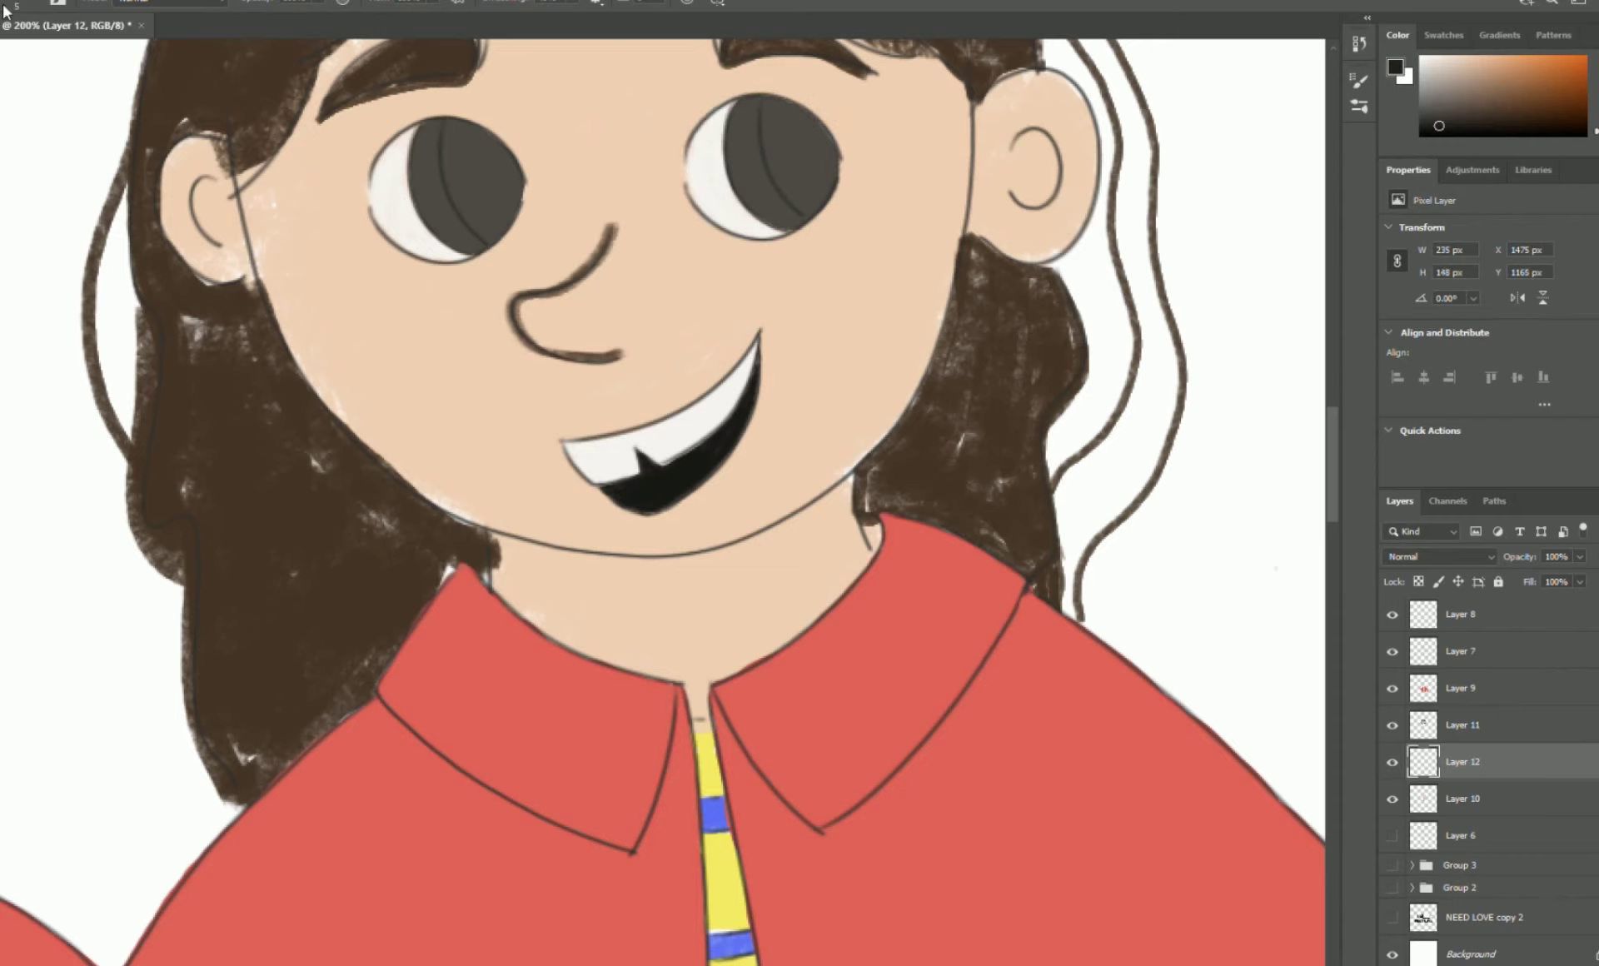
# Paint both trouser legs bright blue up to the belt and jacket hem.
pyautogui.hotkey('ctrl', '-')
pyautogui.hotkey('ctrl', '-')
pyautogui.hotkey('ctrl', '-')
pyautogui.hotkey('ctrl', '+')
pyautogui.hotkey('ctrl', '+')
pyautogui.moveTo(1032, 925); pyautogui.dragTo(925, 469)
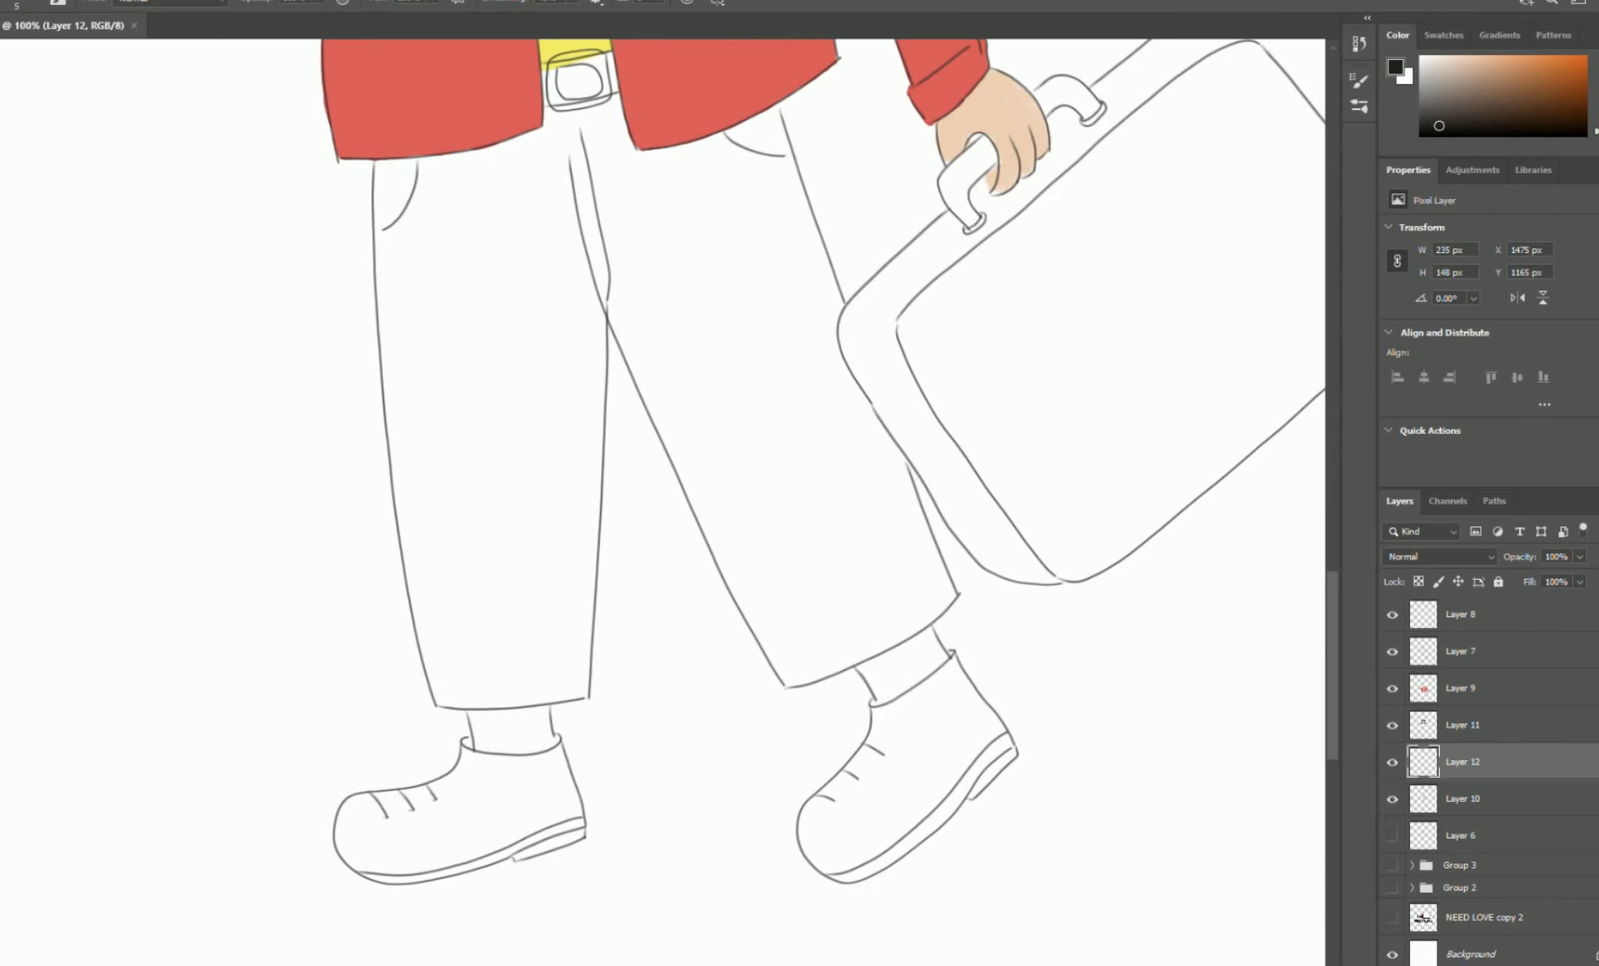
pyautogui.click(1597, 84)
pyautogui.click(1548, 57)
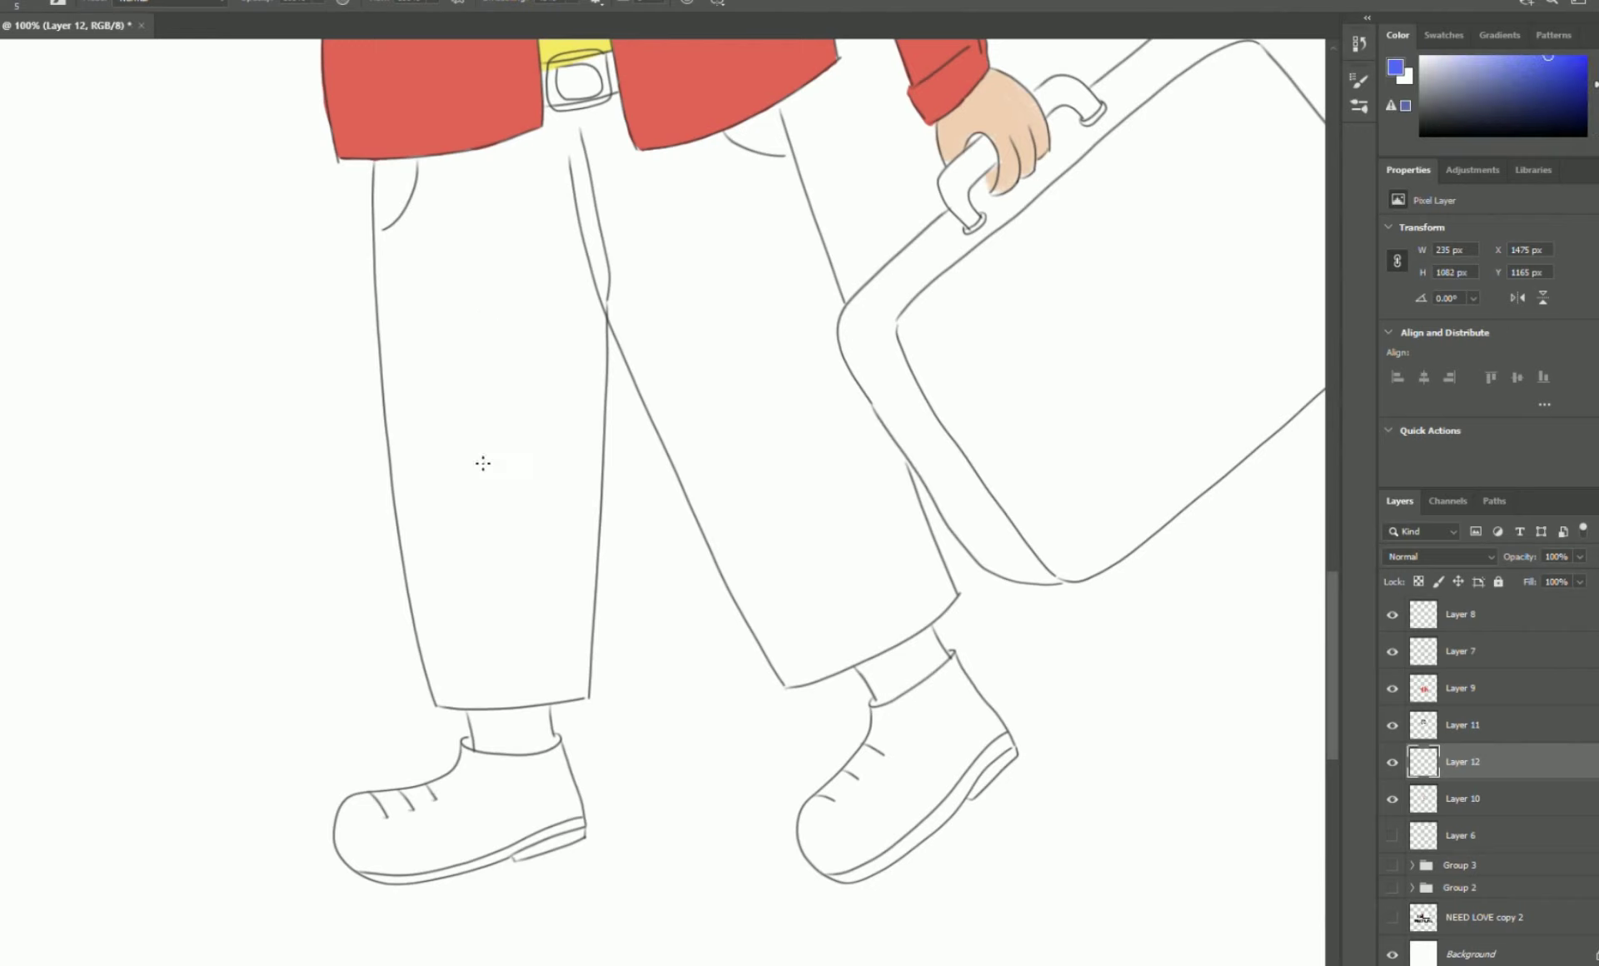
pyautogui.moveTo(490, 231)
pyautogui.mouseDown()
pyautogui.moveTo(445, 320)
pyautogui.moveTo(553, 446)
pyautogui.moveTo(512, 534)
pyautogui.mouseUp()
pyautogui.moveTo(491, 325)
pyautogui.mouseDown()
pyautogui.moveTo(446, 457)
pyautogui.moveTo(600, 92)
pyautogui.moveTo(666, 250)
pyautogui.mouseUp()
pyautogui.moveTo(737, 362)
pyautogui.mouseDown()
pyautogui.moveTo(825, 521)
pyautogui.moveTo(819, 277)
pyautogui.moveTo(790, 162)
pyautogui.moveTo(908, 542)
pyautogui.moveTo(774, 500)
pyautogui.mouseUp()
pyautogui.moveTo(635, 287)
pyautogui.mouseDown()
pyautogui.moveTo(740, 559)
pyautogui.moveTo(867, 652)
pyautogui.moveTo(912, 522)
pyautogui.moveTo(861, 604)
pyautogui.moveTo(885, 571)
pyautogui.moveTo(870, 583)
pyautogui.mouseUp()
pyautogui.moveTo(781, 113); pyautogui.dragTo(820, 250)
pyautogui.hotkey('ctrl', 'z')
pyautogui.hotkey('ctrl', 'z')
pyautogui.moveTo(601, 308)
pyautogui.mouseDown()
pyautogui.moveTo(603, 398)
pyautogui.moveTo(458, 703)
pyautogui.moveTo(592, 683)
pyautogui.moveTo(499, 541)
pyautogui.moveTo(577, 588)
pyautogui.mouseUp()
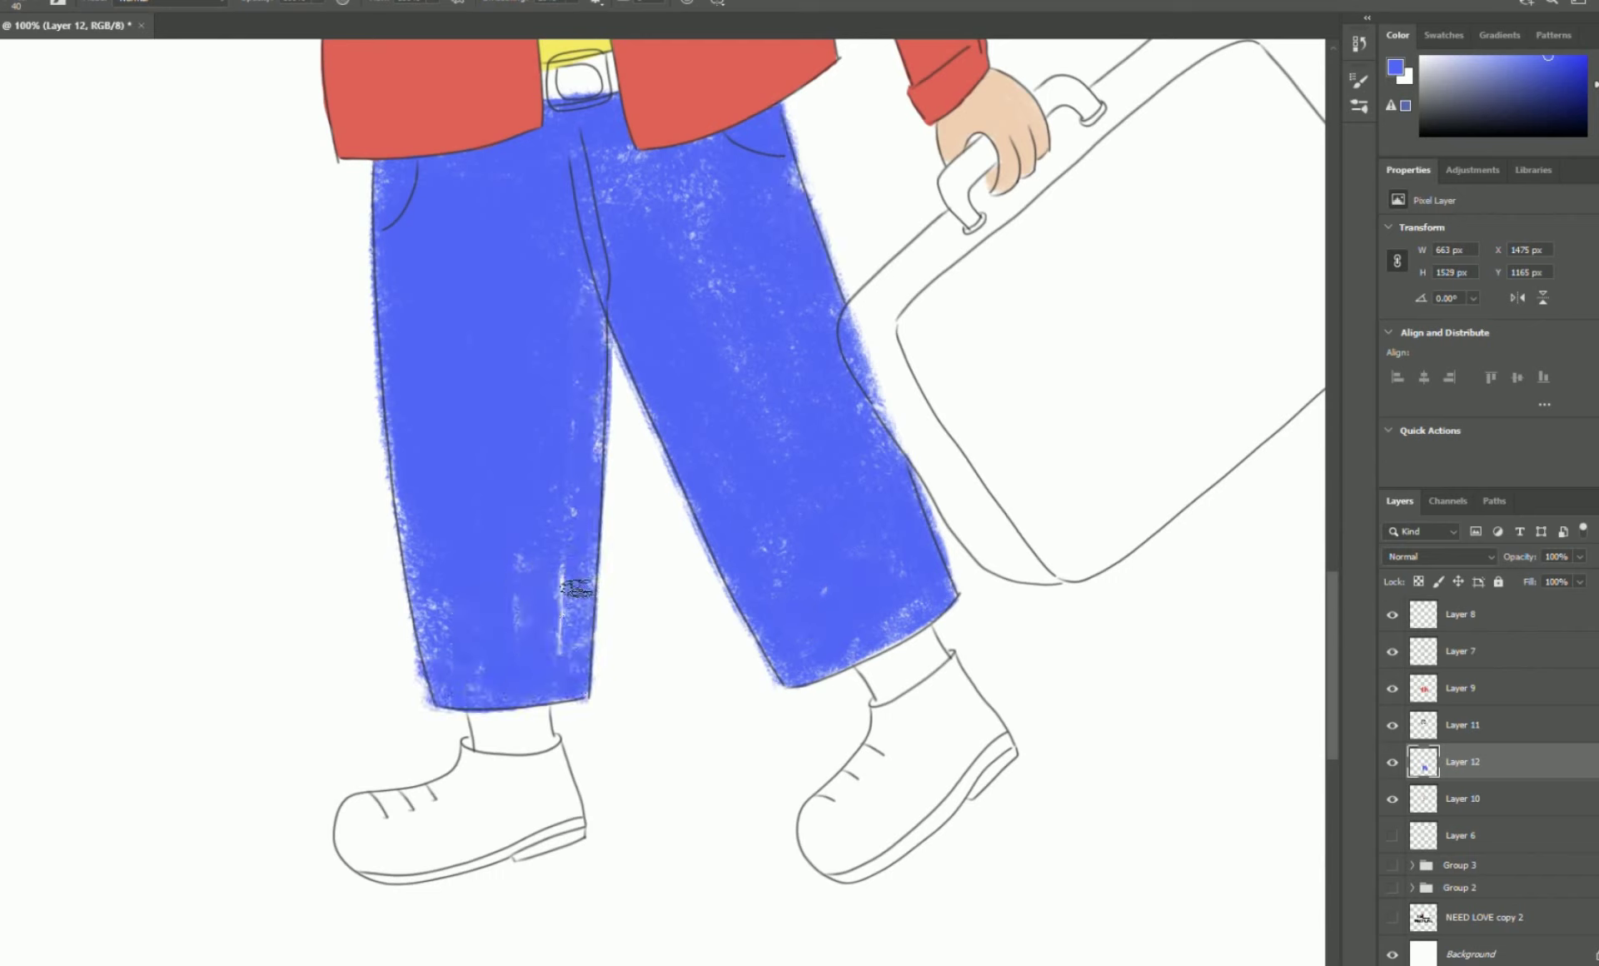
# Paint the belt black with a white buckle, add dashed black pocket lines to the trousers on Layer 7, and save.
pyautogui.click(1433, 114)
pyautogui.moveTo(550, 66)
pyautogui.mouseDown()
pyautogui.moveTo(599, 71)
pyautogui.moveTo(560, 96)
pyautogui.moveTo(590, 105)
pyautogui.moveTo(600, 60)
pyautogui.mouseUp()
pyautogui.click(1420, 57)
pyautogui.press('[')
pyautogui.press('[')
pyautogui.press('[')
pyautogui.press('[')
pyautogui.click(1460, 652)
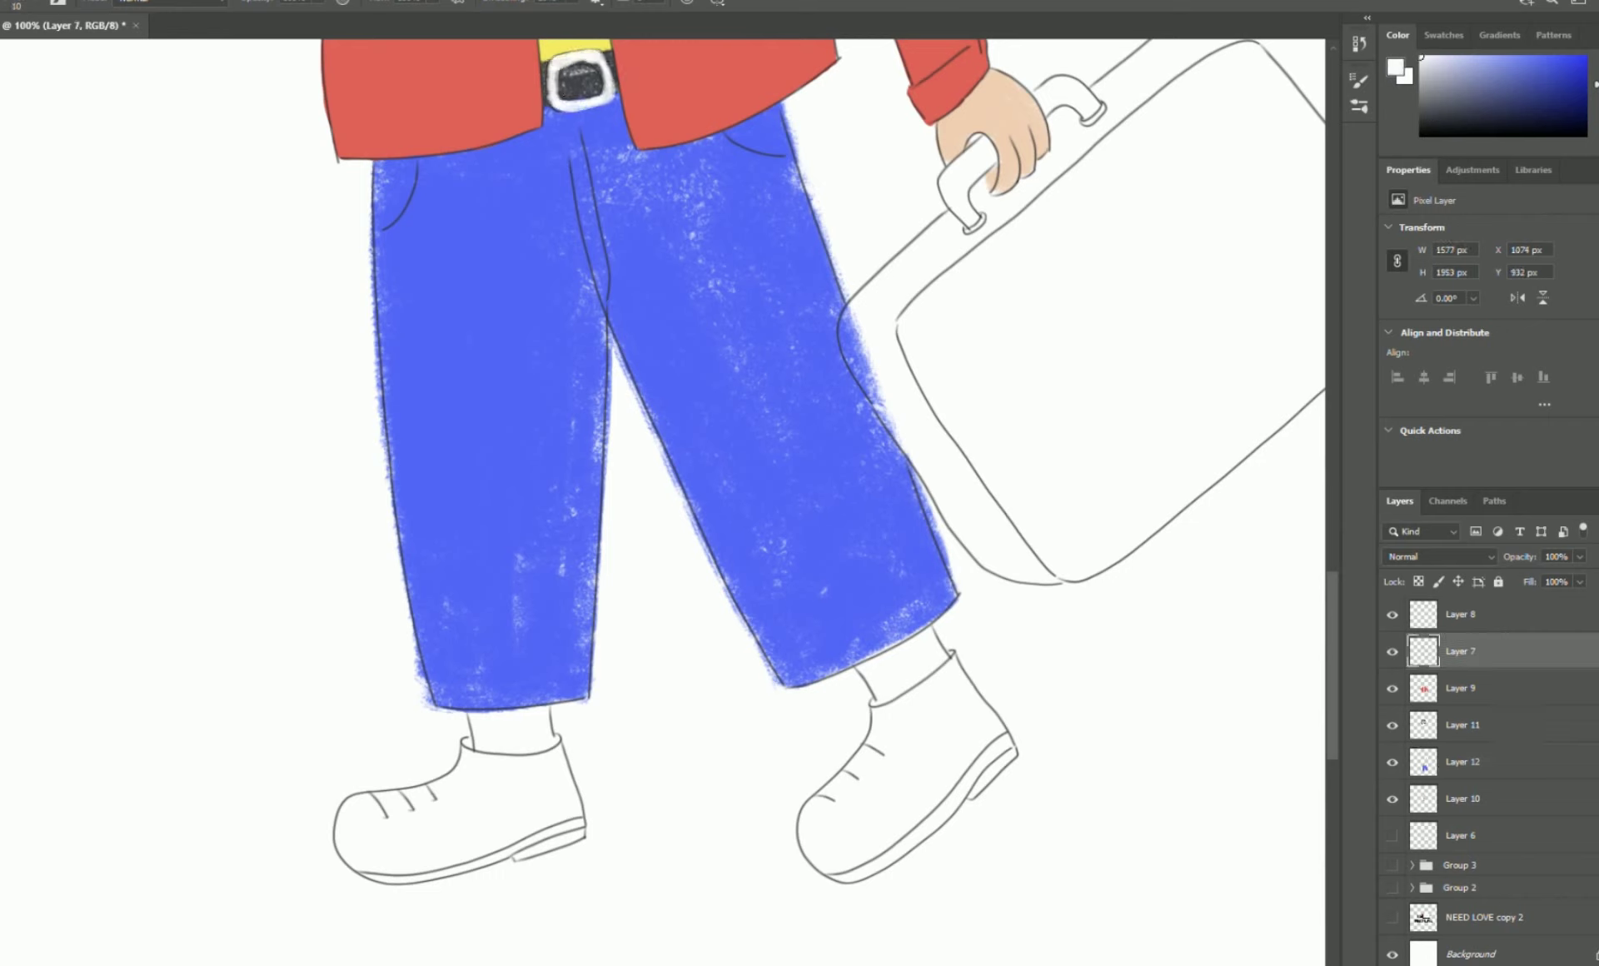
pyautogui.hotkey('ctrl', 's')
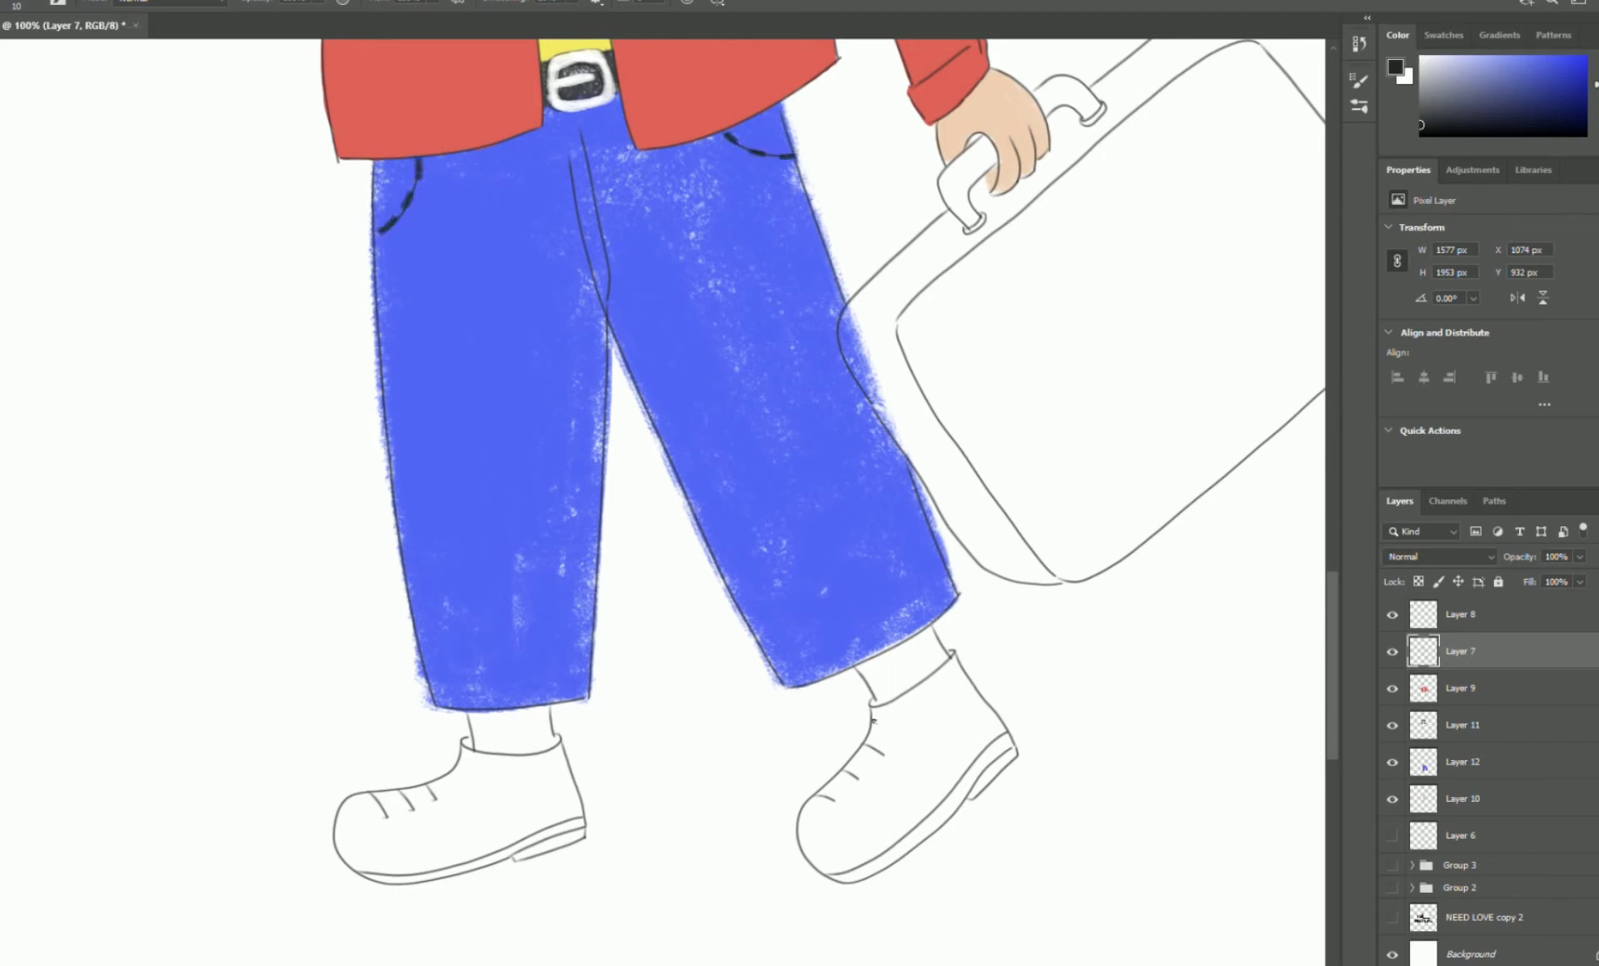
# Paint the shoe nearest the suitcase solid black with a larger brush, covering it up to the ankle edge.
pyautogui.press(']')
pyautogui.press(']')
pyautogui.press(']')
pyautogui.press(']')
pyautogui.press(']')
pyautogui.press(']')
pyautogui.press(']')
pyautogui.moveTo(910, 745)
pyautogui.mouseDown()
pyautogui.moveTo(883, 783)
pyautogui.moveTo(944, 695)
pyautogui.moveTo(834, 821)
pyautogui.moveTo(848, 867)
pyautogui.moveTo(900, 752)
pyautogui.moveTo(955, 737)
pyautogui.moveTo(893, 760)
pyautogui.moveTo(899, 842)
pyautogui.moveTo(895, 713)
pyautogui.moveTo(958, 693)
pyautogui.moveTo(959, 779)
pyautogui.moveTo(870, 864)
pyautogui.moveTo(956, 709)
pyautogui.moveTo(880, 716)
pyautogui.mouseUp()
pyautogui.hotkey('ctrl', 'z')
pyautogui.hotkey('ctrl', 'z')
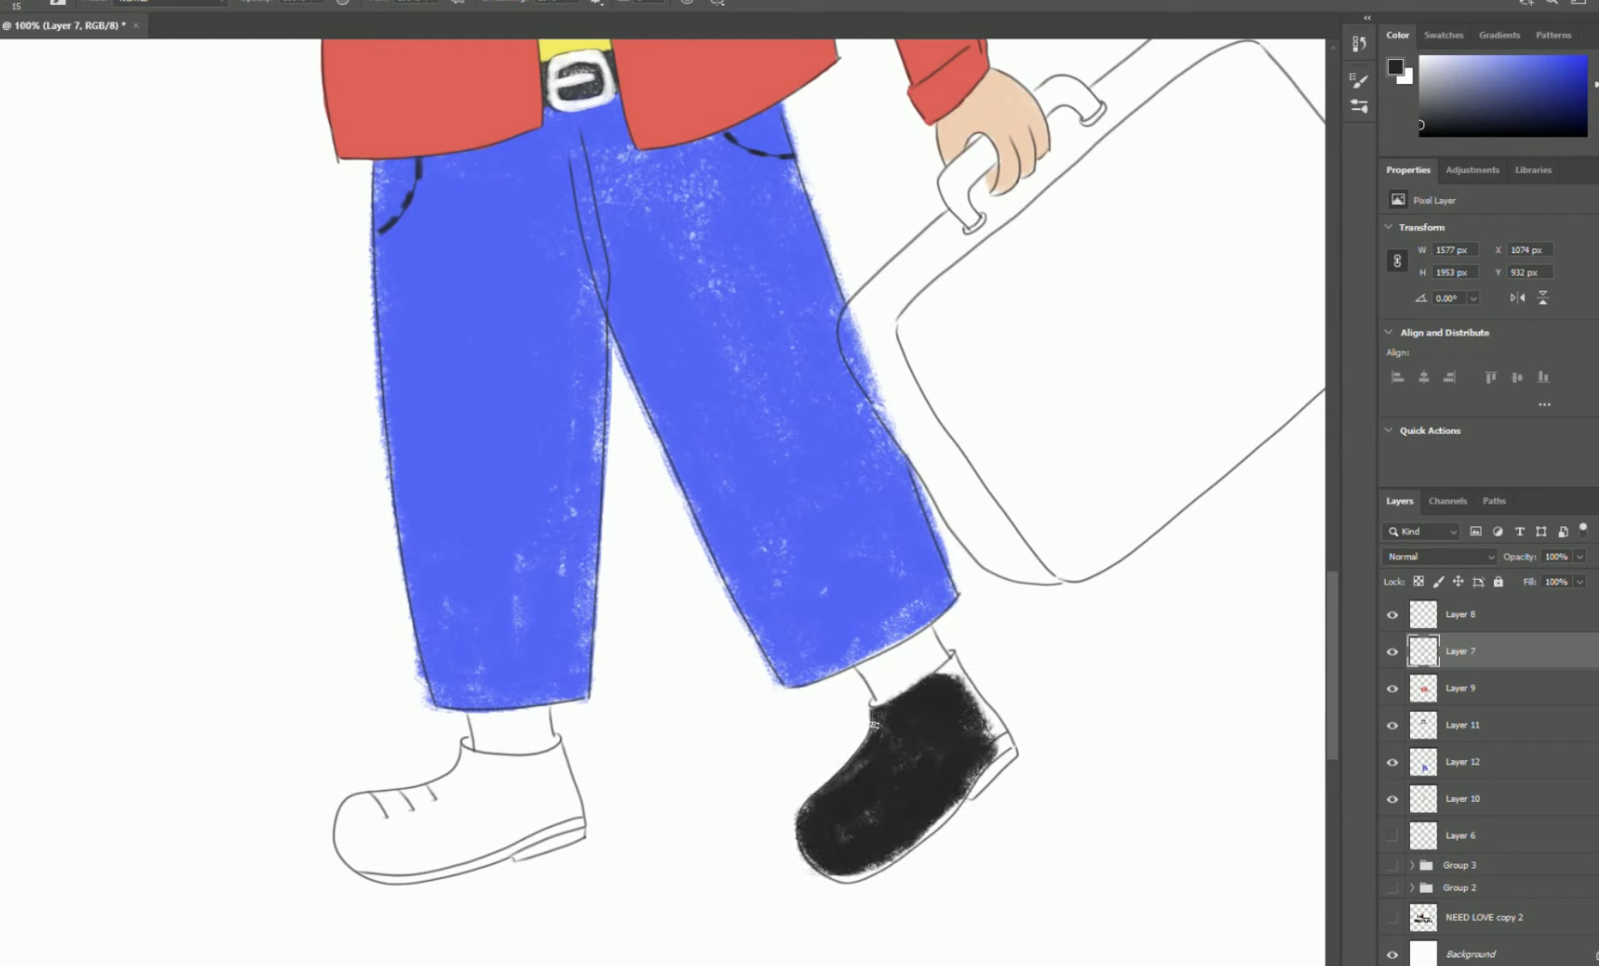
pyautogui.moveTo(970, 676)
pyautogui.mouseDown()
pyautogui.moveTo(995, 758)
pyautogui.moveTo(991, 733)
pyautogui.moveTo(828, 876)
pyautogui.moveTo(983, 730)
pyautogui.mouseUp()
# Outline and fill the other shoe in black, and save the document.
pyautogui.moveTo(558, 737); pyautogui.dragTo(559, 747)
pyautogui.moveTo(468, 749); pyautogui.dragTo(560, 743)
pyautogui.moveTo(467, 743)
pyautogui.mouseDown()
pyautogui.moveTo(428, 786)
pyautogui.moveTo(337, 812)
pyautogui.moveTo(437, 874)
pyautogui.moveTo(525, 851)
pyautogui.moveTo(560, 749)
pyautogui.moveTo(582, 833)
pyautogui.mouseUp()
pyautogui.hotkey('ctrl', 'z')
pyautogui.moveTo(364, 830)
pyautogui.mouseDown()
pyautogui.moveTo(404, 810)
pyautogui.moveTo(378, 873)
pyautogui.moveTo(432, 869)
pyautogui.moveTo(488, 765)
pyautogui.moveTo(498, 836)
pyautogui.moveTo(396, 855)
pyautogui.moveTo(435, 836)
pyautogui.moveTo(390, 832)
pyautogui.moveTo(546, 771)
pyautogui.moveTo(576, 831)
pyautogui.moveTo(525, 847)
pyautogui.moveTo(564, 766)
pyautogui.mouseUp()
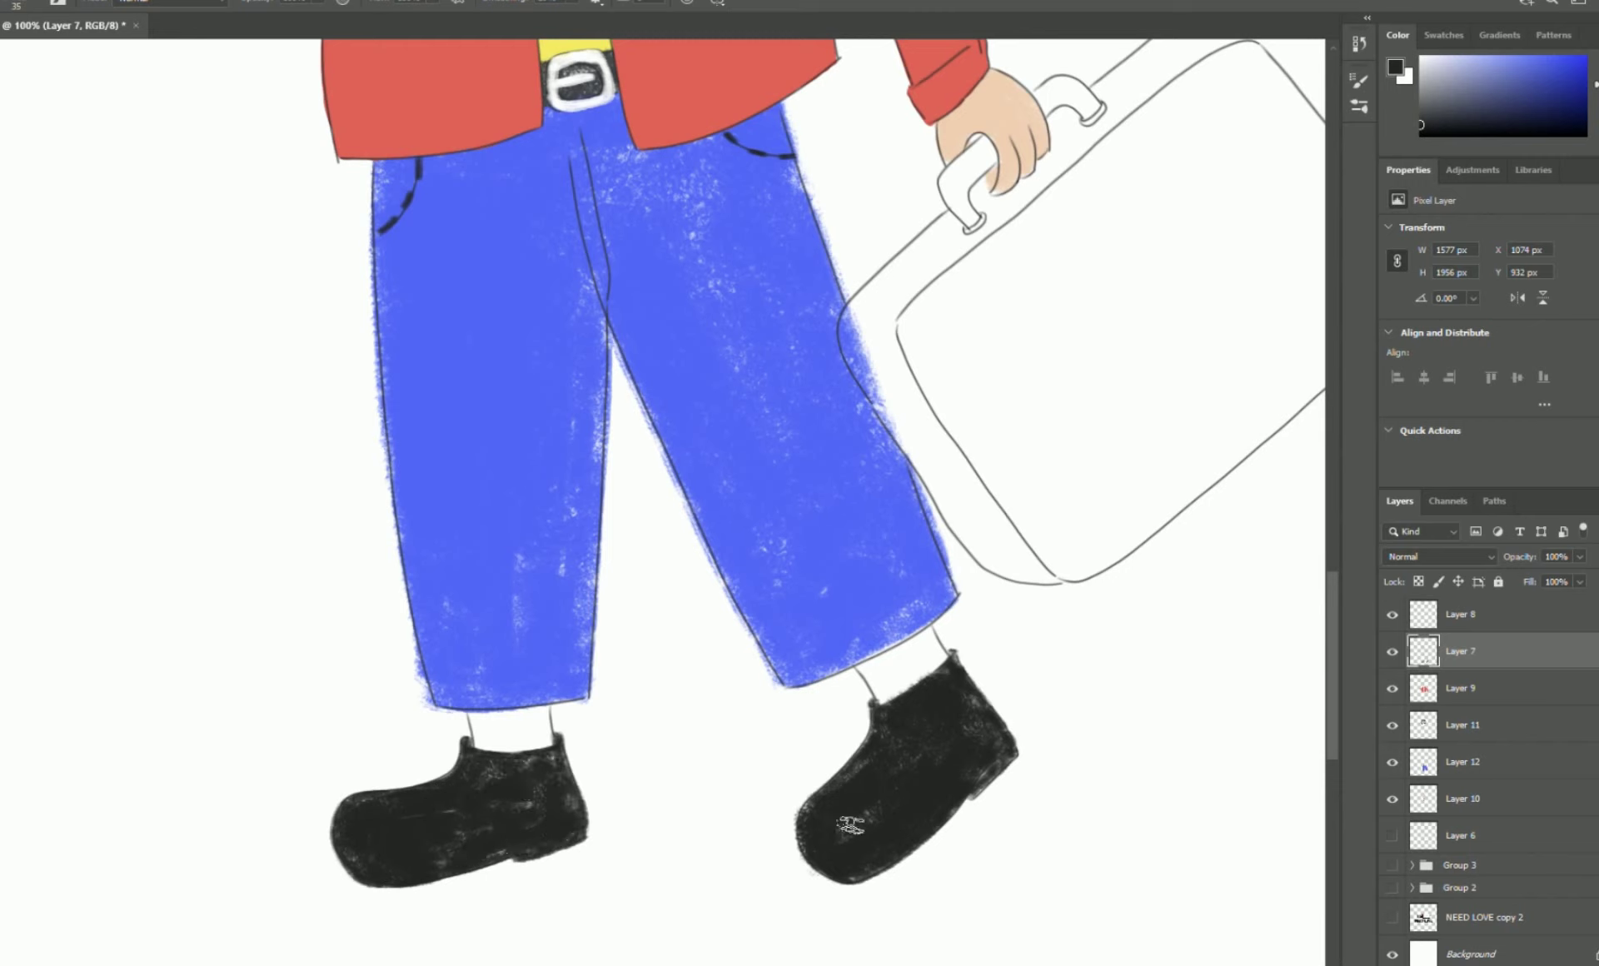
pyautogui.hotkey('ctrl', 's')
# Draw thin light grey sole lines and laces on both black shoes, and save the document.
pyautogui.click(1421, 75)
pyautogui.moveTo(452, 866); pyautogui.dragTo(583, 819)
pyautogui.moveTo(1003, 731); pyautogui.dragTo(904, 845)
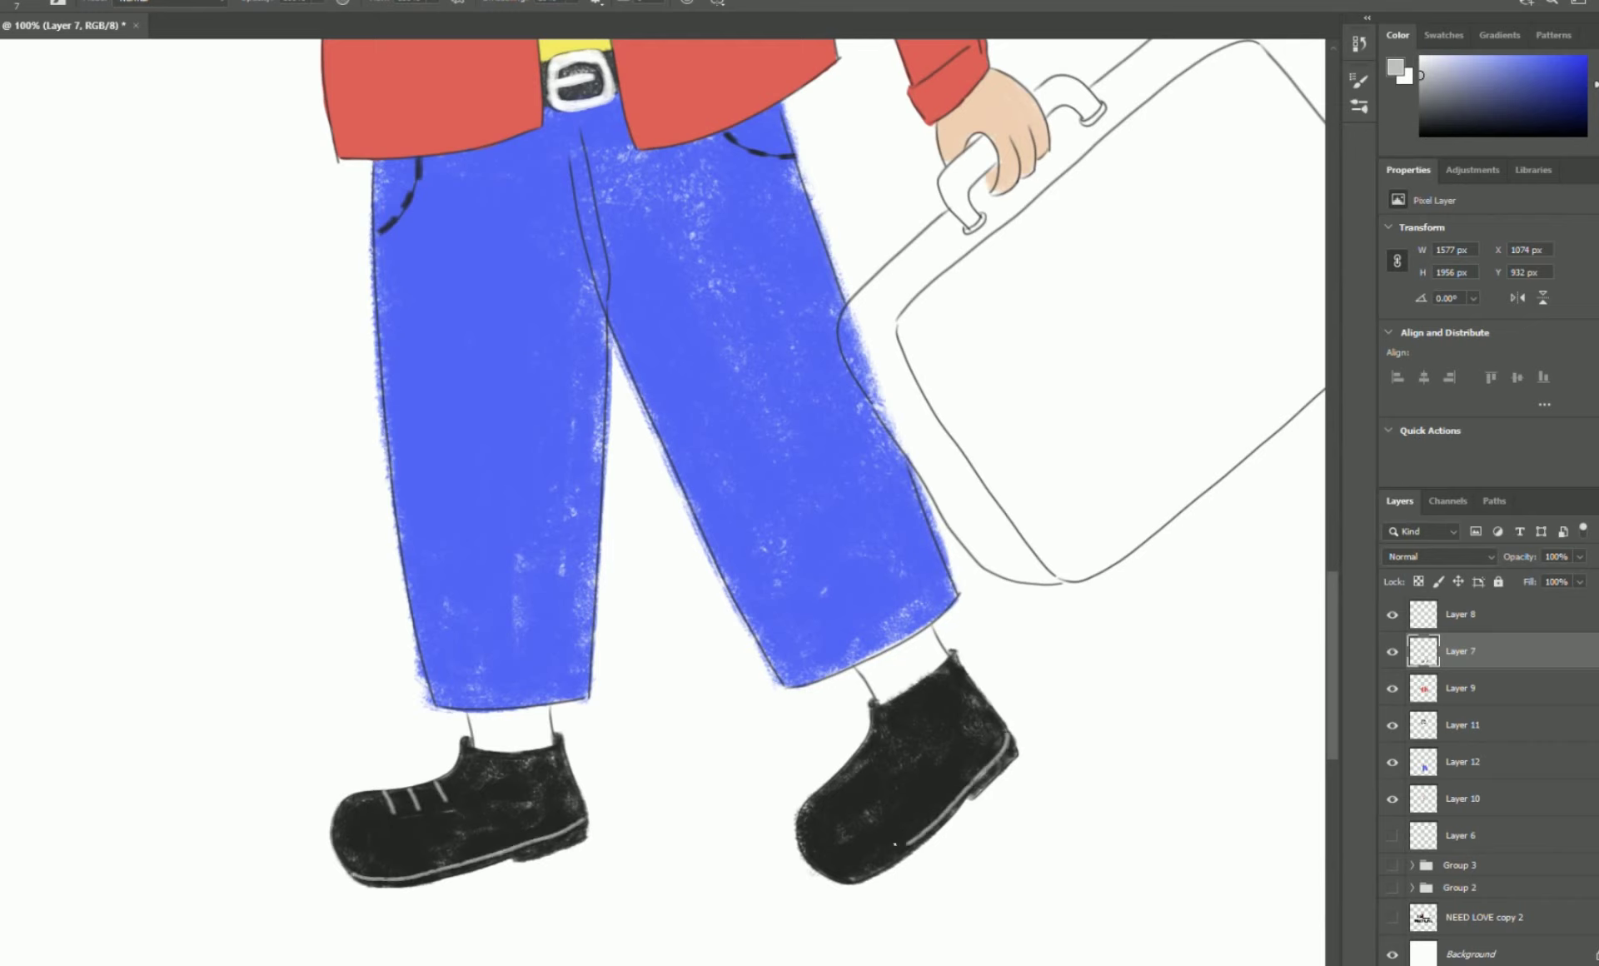
pyautogui.hotkey('ctrl', 's')
# Choose a brown painting colour and add a new layer above Layer 9 for the suitcase.
pyautogui.hotkey('ctrl', '-')
pyautogui.hotkey('ctrl', '-')
pyautogui.hotkey('ctrl', '-')
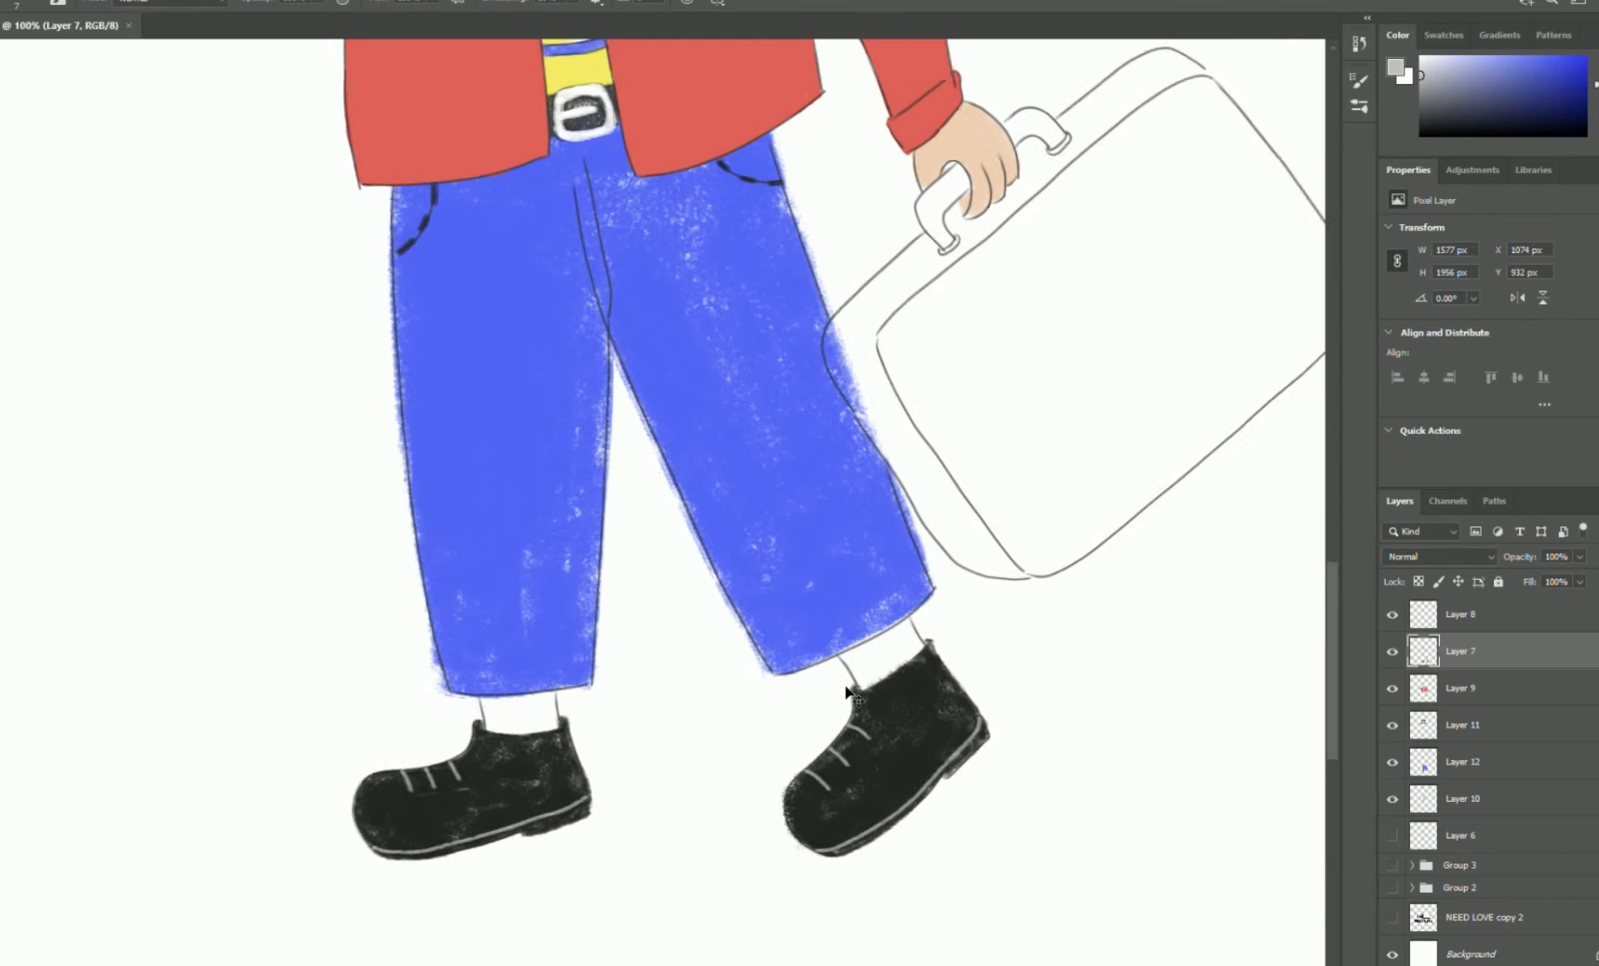
pyautogui.hotkey('ctrl', '+')
pyautogui.click(1591, 127)
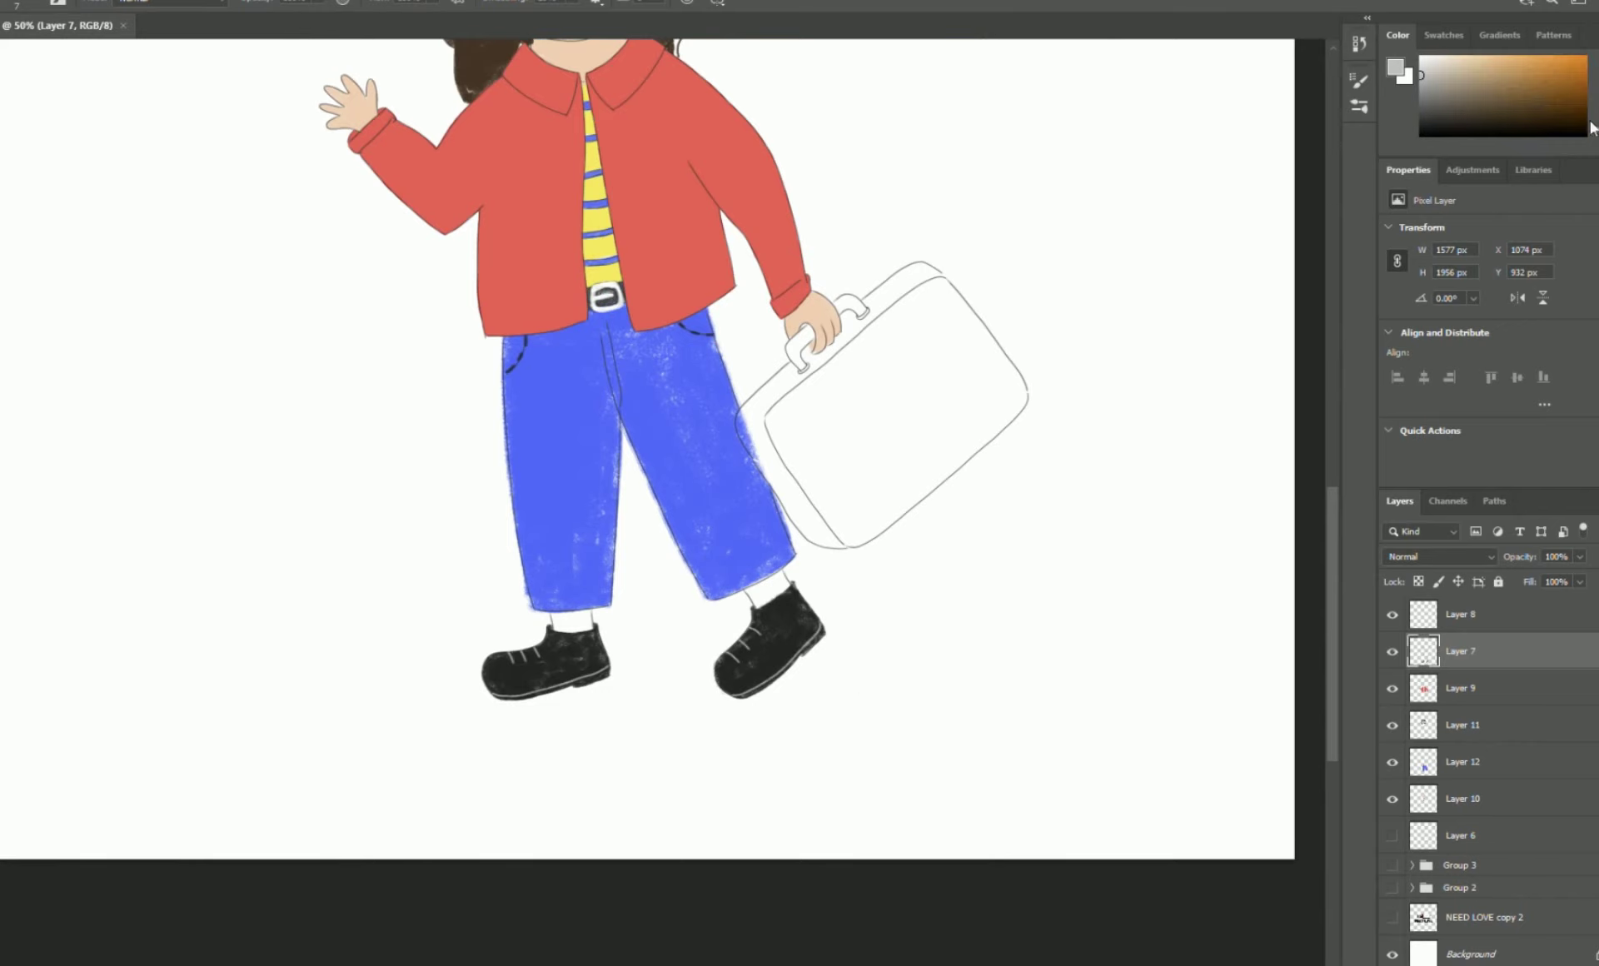
pyautogui.press(']')
pyautogui.press(']')
pyautogui.press(']')
pyautogui.press(']')
pyautogui.press(']')
pyautogui.press(']')
pyautogui.press(']')
pyautogui.press(']')
pyautogui.press(']')
pyautogui.moveTo(781, 406)
pyautogui.mouseDown()
pyautogui.moveTo(764, 441)
pyautogui.moveTo(752, 429)
pyautogui.moveTo(899, 318)
pyautogui.moveTo(757, 426)
pyautogui.mouseUp()
pyautogui.hotkey('ctrl', 'z')
pyautogui.click(1393, 652)
pyautogui.click(1392, 652)
pyautogui.click(1461, 689)
pyautogui.hotkey('ctrl', 'shift', 'n')
pyautogui.hotkey('ctrl', 'z')
pyautogui.hotkey('ctrl', 'z')
pyautogui.hotkey('ctrl', '+')
pyautogui.hotkey('ctrl', '+')
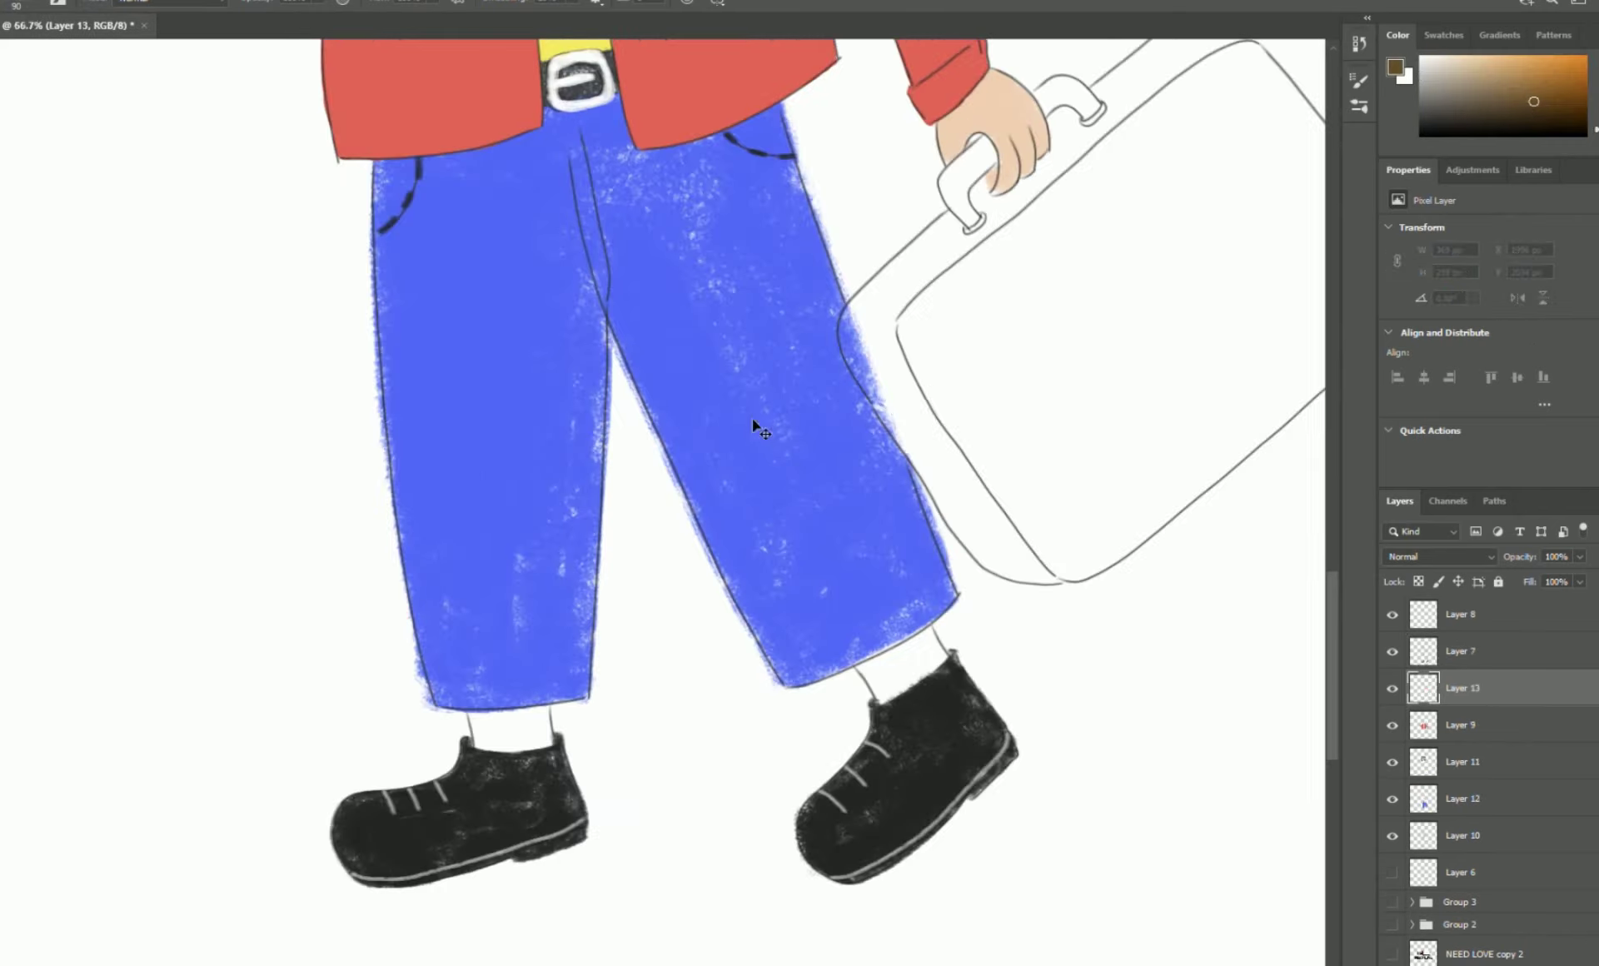
# Paint the suitcase's side band brown from the handle base around to its lower corner, using a smaller brush.
pyautogui.press('[')
pyautogui.press('[')
pyautogui.press('[')
pyautogui.press('[')
pyautogui.press('[')
pyautogui.moveTo(961, 240)
pyautogui.mouseDown()
pyautogui.moveTo(900, 414)
pyautogui.moveTo(970, 440)
pyautogui.moveTo(1103, 104)
pyautogui.mouseUp()
pyautogui.hotkey('ctrl', 'z')
pyautogui.moveTo(968, 229)
pyautogui.mouseDown()
pyautogui.moveTo(892, 288)
pyautogui.moveTo(900, 410)
pyautogui.mouseUp()
pyautogui.hotkey('ctrl', 'z')
pyautogui.moveTo(966, 227)
pyautogui.mouseDown()
pyautogui.moveTo(862, 329)
pyautogui.moveTo(991, 535)
pyautogui.moveTo(1065, 573)
pyautogui.mouseUp()
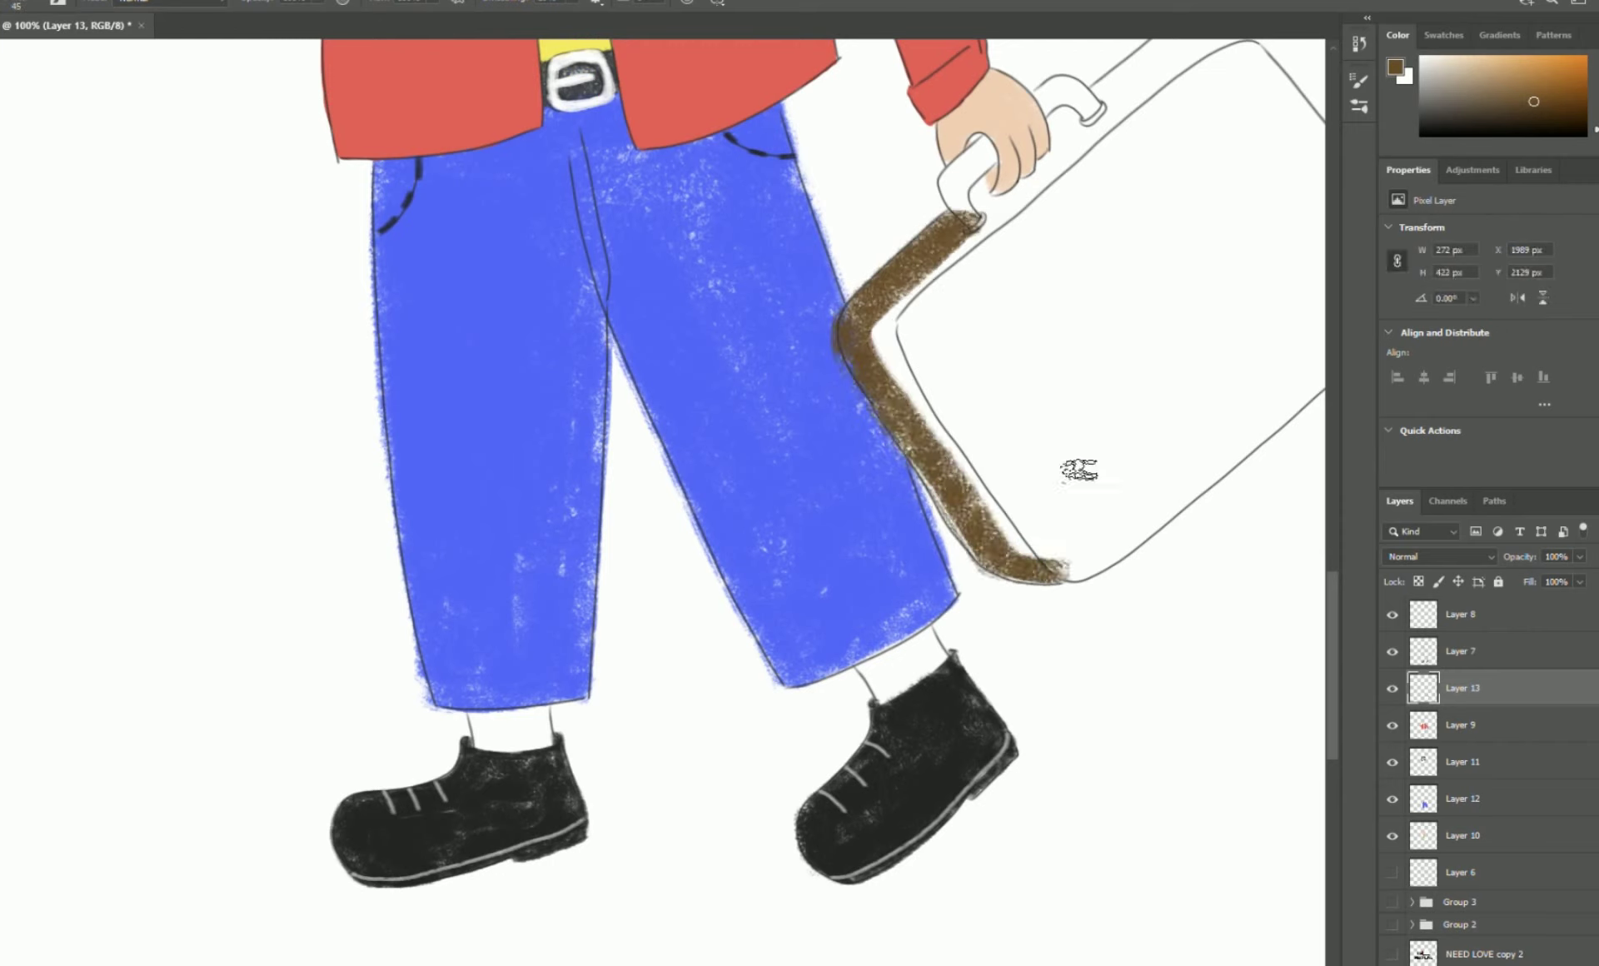
# Toggle the nearby layers' visibility to identify the suitcase layer, and move Layer 13 below Layer 10.
pyautogui.click(1393, 651)
pyautogui.click(1394, 653)
pyautogui.click(1393, 689)
pyautogui.click(1393, 688)
pyautogui.click(1393, 652)
pyautogui.click(1393, 652)
pyautogui.moveTo(1463, 688); pyautogui.dragTo(1470, 852)
# Paint the suitcase's body brown, using a larger brush for its front area.
pyautogui.moveTo(915, 293)
pyautogui.mouseDown()
pyautogui.moveTo(921, 381)
pyautogui.moveTo(1054, 556)
pyautogui.mouseUp()
pyautogui.moveTo(920, 287)
pyautogui.mouseDown()
pyautogui.moveTo(1150, 115)
pyautogui.moveTo(933, 325)
pyautogui.mouseUp()
pyautogui.moveTo(1115, 316); pyautogui.dragTo(811, 474)
pyautogui.press(']')
pyautogui.press(']')
pyautogui.press(']')
pyautogui.press(']')
pyautogui.press(']')
pyautogui.press(']')
pyautogui.press(']')
pyautogui.moveTo(728, 532)
pyautogui.mouseDown()
pyautogui.moveTo(888, 555)
pyautogui.moveTo(991, 467)
pyautogui.mouseUp()
pyautogui.moveTo(953, 271); pyautogui.dragTo(949, 334)
# Fill the suitcase's remaining edges and corners in brown with a smaller brush.
pyautogui.press('[')
pyautogui.press('[')
pyautogui.press('[')
pyautogui.press('[')
pyautogui.press('[')
pyautogui.press('[')
pyautogui.hotkey('ctrl', 'z')
pyautogui.moveTo(838, 238)
pyautogui.mouseDown()
pyautogui.moveTo(971, 219)
pyautogui.moveTo(944, 196)
pyautogui.mouseUp()
pyautogui.moveTo(937, 301)
pyautogui.mouseDown()
pyautogui.moveTo(986, 283)
pyautogui.moveTo(986, 258)
pyautogui.moveTo(1118, 449)
pyautogui.moveTo(1095, 520)
pyautogui.moveTo(981, 583)
pyautogui.moveTo(774, 720)
pyautogui.mouseUp()
pyautogui.moveTo(1086, 438)
pyautogui.mouseDown()
pyautogui.moveTo(978, 347)
pyautogui.moveTo(1028, 309)
pyautogui.moveTo(1133, 454)
pyautogui.mouseUp()
pyautogui.moveTo(633, 533)
pyautogui.mouseDown()
pyautogui.moveTo(732, 403)
pyautogui.moveTo(749, 421)
pyautogui.mouseUp()
# Paint both visible parts of the suitcase handle black with a smaller brush.
pyautogui.click(1511, 105)
pyautogui.press('[')
pyautogui.press('[')
pyautogui.moveTo(645, 329)
pyautogui.mouseDown()
pyautogui.moveTo(676, 323)
pyautogui.moveTo(650, 346)
pyautogui.moveTo(670, 379)
pyautogui.mouseUp()
pyautogui.click(1434, 118)
pyautogui.moveTo(741, 254)
pyautogui.mouseDown()
pyautogui.moveTo(790, 268)
pyautogui.moveTo(754, 242)
pyautogui.moveTo(736, 252)
pyautogui.mouseUp()
# Draw thin light grey rings where the handle meets the suitcase, using a smaller brush.
pyautogui.click(1421, 78)
pyautogui.press('[')
pyautogui.press('[')
pyautogui.press('[')
pyautogui.press('[')
pyautogui.press('[')
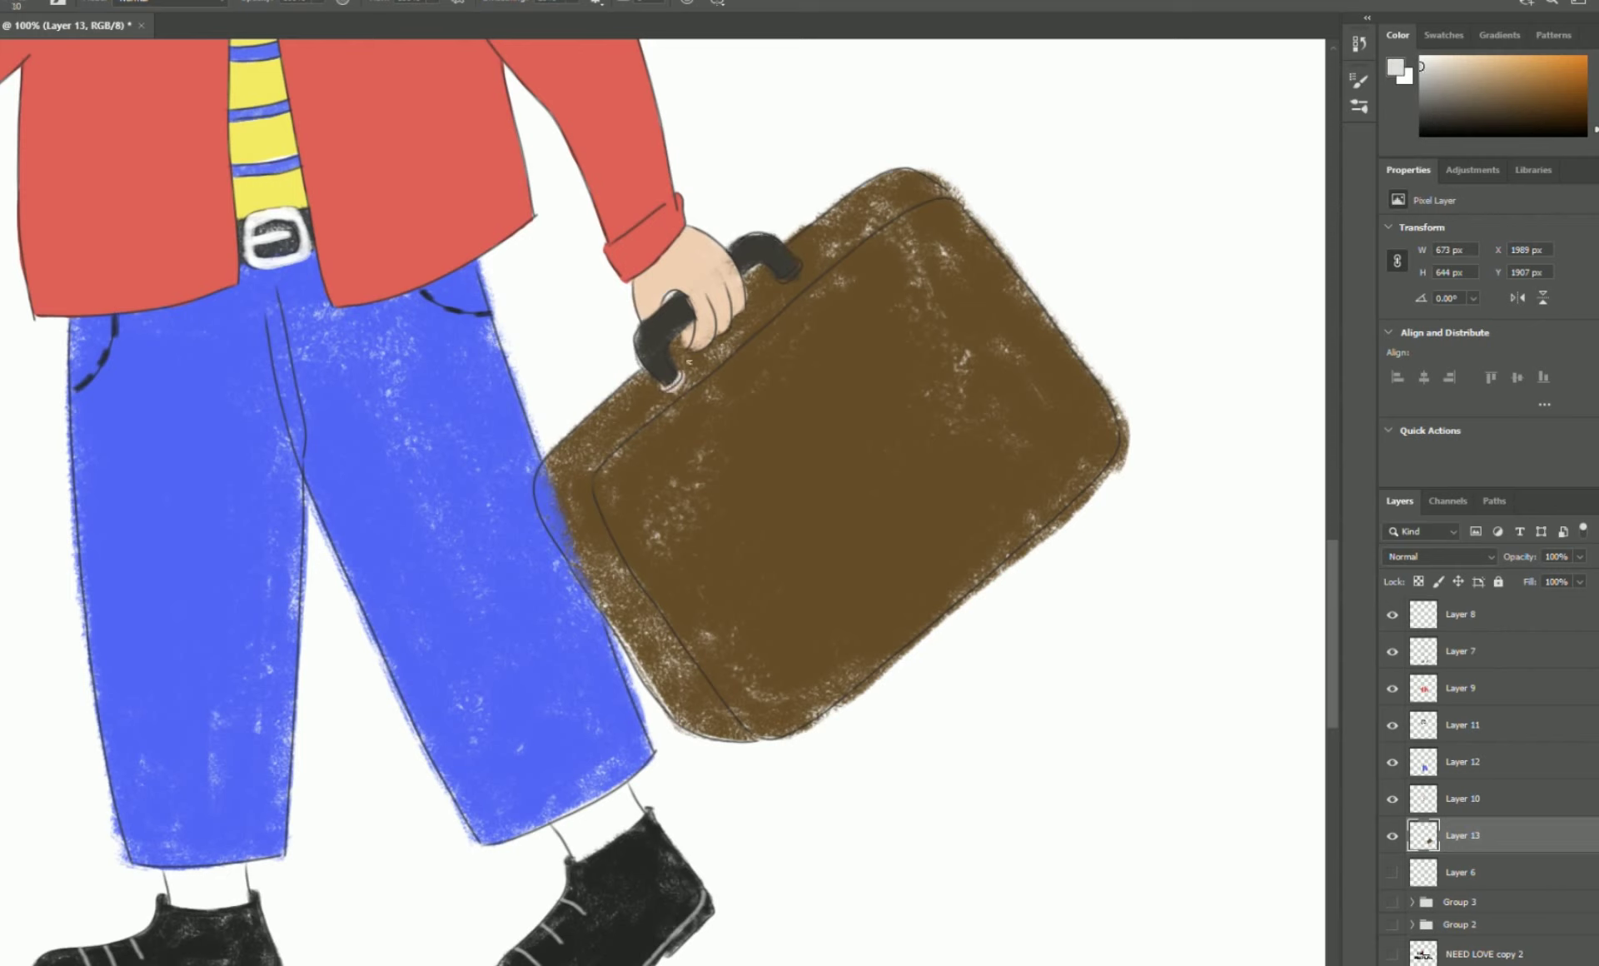
# Draw a tan bear head with double-ringed ears on the suitcase front.
pyautogui.click(1500, 68)
pyautogui.moveTo(824, 515)
pyautogui.mouseDown()
pyautogui.moveTo(898, 396)
pyautogui.moveTo(736, 458)
pyautogui.moveTo(912, 442)
pyautogui.mouseUp()
pyautogui.hotkey('ctrl', 'z')
pyautogui.moveTo(824, 517)
pyautogui.mouseDown()
pyautogui.moveTo(753, 466)
pyautogui.moveTo(912, 454)
pyautogui.mouseUp()
pyautogui.moveTo(837, 354); pyautogui.dragTo(887, 358)
pyautogui.moveTo(741, 423); pyautogui.dragTo(754, 493)
pyautogui.moveTo(858, 349); pyautogui.dragTo(879, 352)
pyautogui.moveTo(745, 448)
pyautogui.mouseDown()
pyautogui.moveTo(713, 454)
pyautogui.moveTo(743, 479)
pyautogui.mouseUp()
# Draw the bear's body with curled paws and its mouth in tan lines.
pyautogui.moveTo(911, 455)
pyautogui.mouseDown()
pyautogui.moveTo(824, 517)
pyautogui.moveTo(841, 581)
pyautogui.moveTo(953, 510)
pyautogui.moveTo(971, 475)
pyautogui.mouseUp()
pyautogui.moveTo(860, 608)
pyautogui.mouseDown()
pyautogui.moveTo(879, 637)
pyautogui.moveTo(933, 620)
pyautogui.mouseUp()
pyautogui.moveTo(1000, 485)
pyautogui.mouseDown()
pyautogui.moveTo(1031, 520)
pyautogui.moveTo(997, 523)
pyautogui.mouseUp()
pyautogui.moveTo(855, 451); pyautogui.dragTo(881, 443)
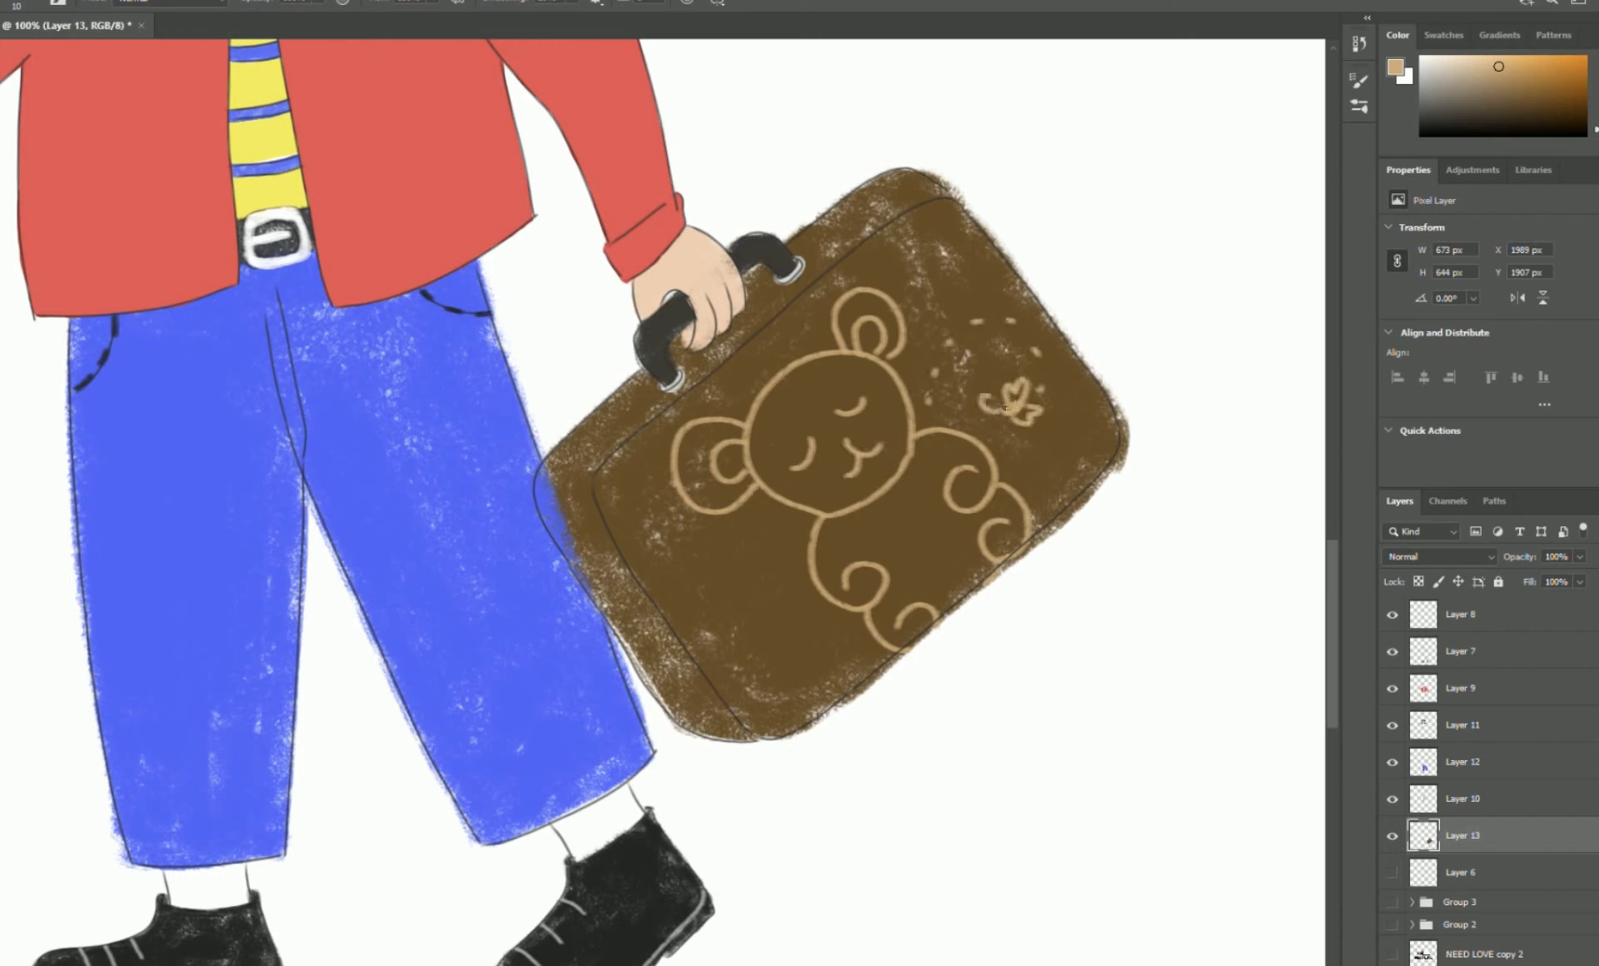
# Draw tan flowers and small dots around the bear on the suitcase front.
pyautogui.moveTo(781, 633); pyautogui.dragTo(803, 687)
pyautogui.moveTo(770, 610)
pyautogui.mouseDown()
pyautogui.moveTo(770, 641)
pyautogui.moveTo(796, 600)
pyautogui.moveTo(763, 607)
pyautogui.moveTo(756, 676)
pyautogui.moveTo(737, 666)
pyautogui.mouseUp()
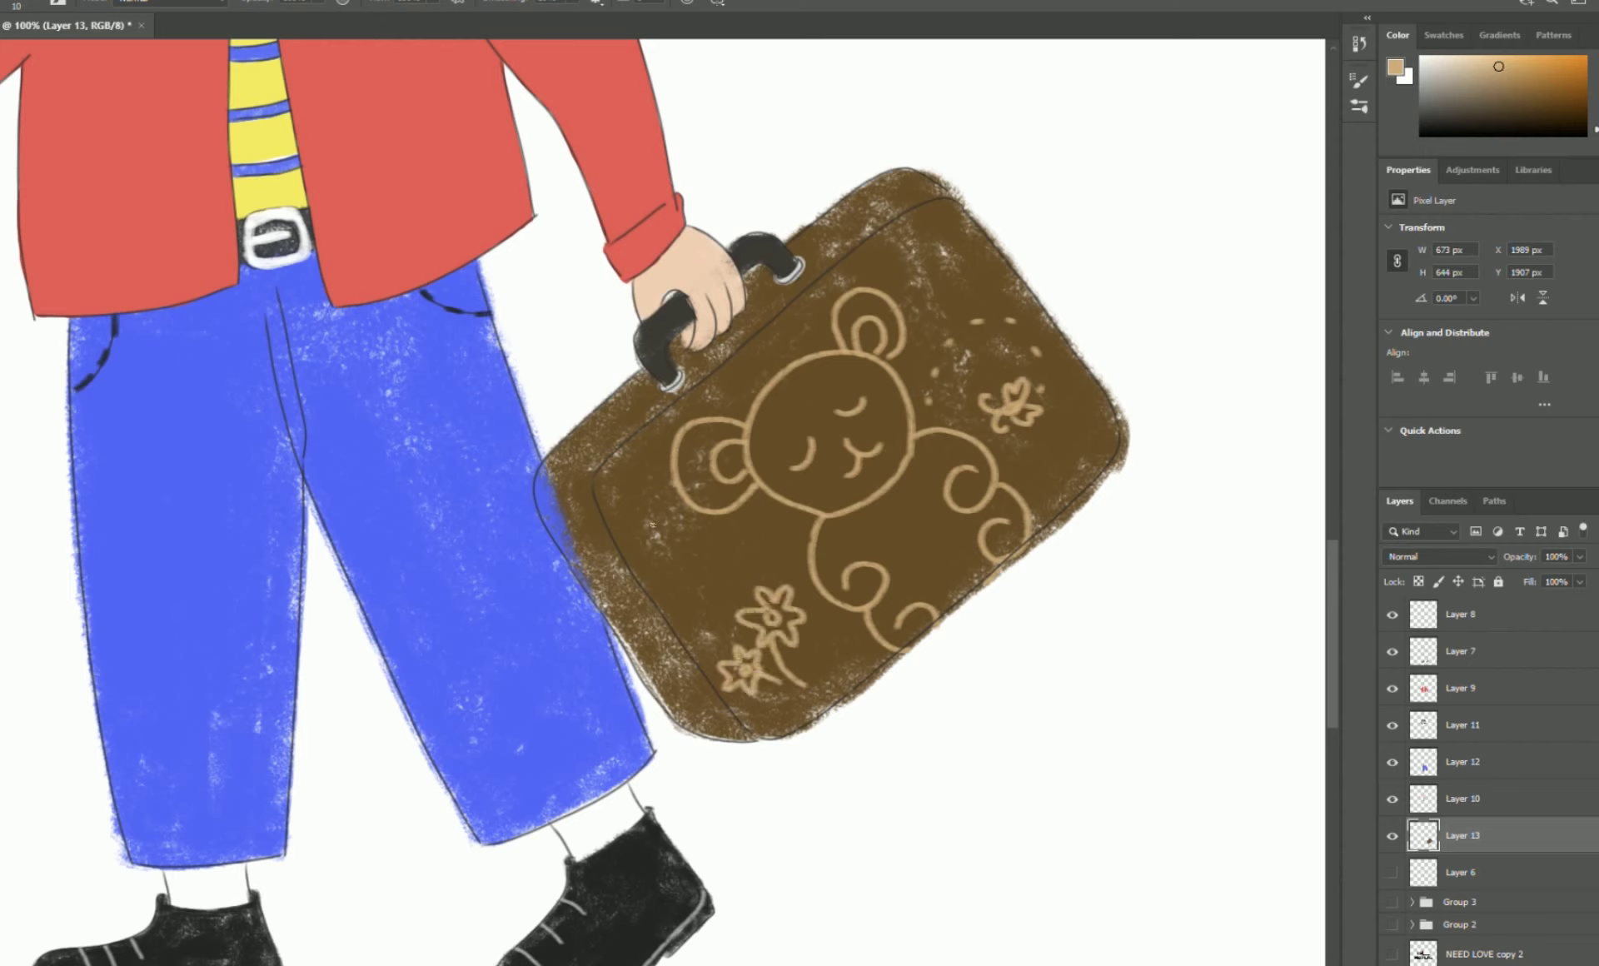
pyautogui.moveTo(660, 530)
pyautogui.mouseDown()
pyautogui.moveTo(645, 557)
pyautogui.moveTo(638, 493)
pyautogui.mouseUp()
pyautogui.moveTo(635, 518); pyautogui.dragTo(613, 521)
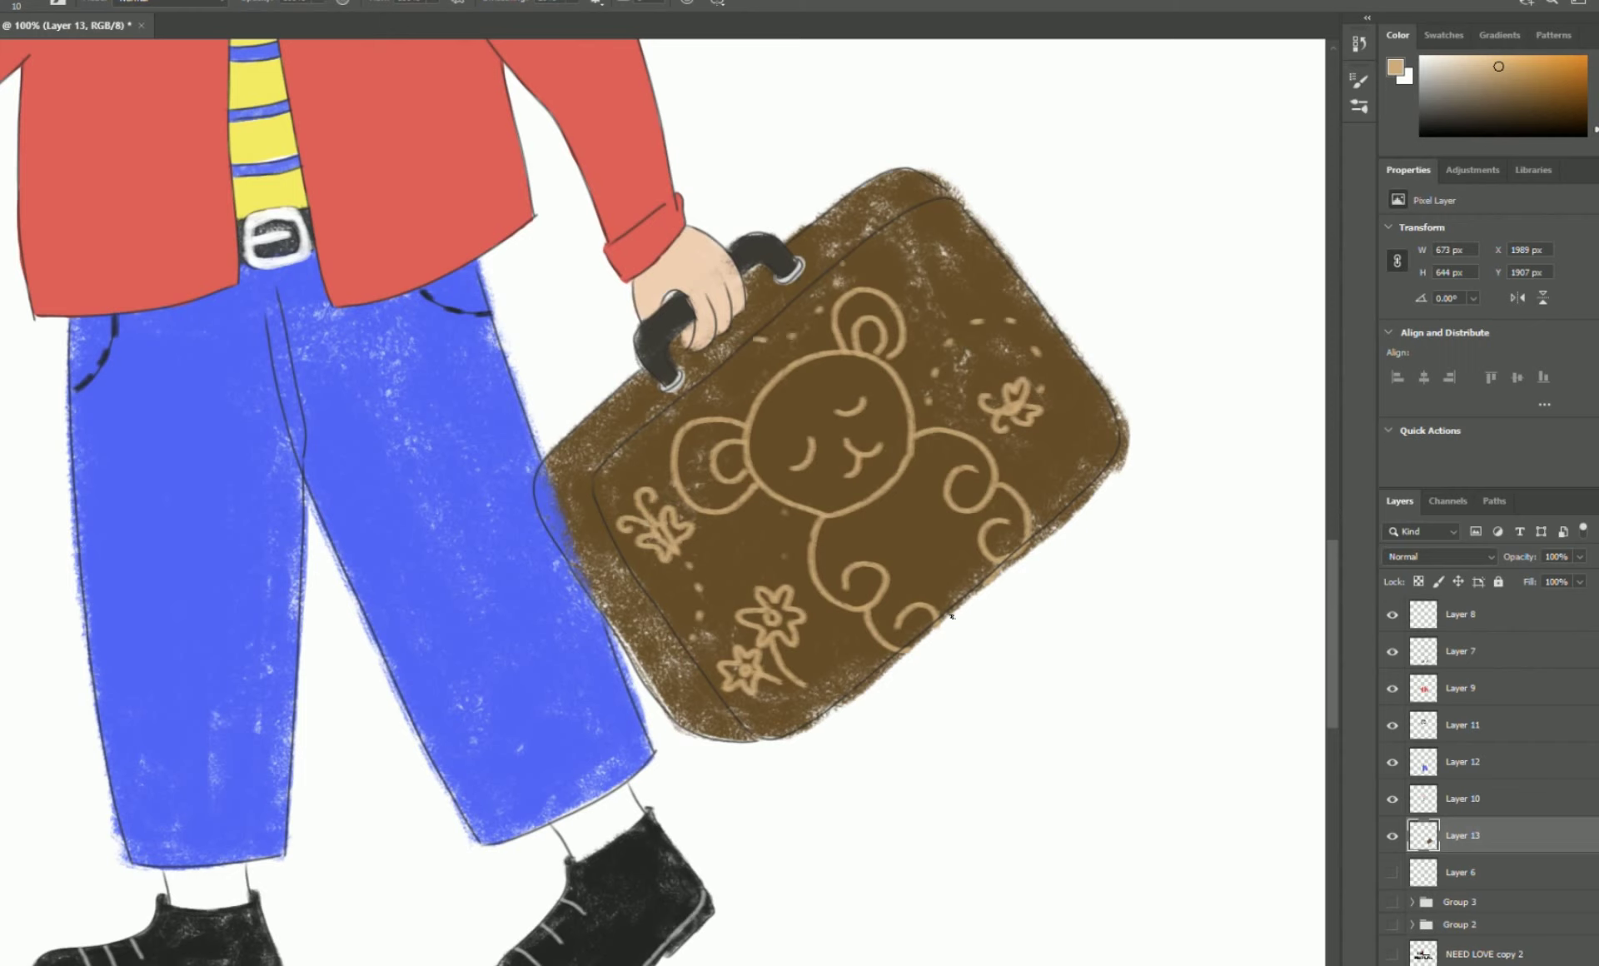
# Fill the bear's head, ears and body with a lighter tan, using a smaller brush.
pyautogui.click(1497, 56)
pyautogui.moveTo(839, 541); pyautogui.dragTo(934, 463)
pyautogui.moveTo(918, 473); pyautogui.dragTo(933, 463)
pyautogui.hotkey('ctrl', 'z')
pyautogui.hotkey('ctrl', 'z')
pyautogui.hotkey('ctrl', 'z')
pyautogui.press('[')
pyautogui.press('[')
pyautogui.moveTo(840, 535)
pyautogui.mouseDown()
pyautogui.moveTo(876, 578)
pyautogui.moveTo(858, 583)
pyautogui.moveTo(950, 467)
pyautogui.moveTo(904, 637)
pyautogui.moveTo(883, 595)
pyautogui.moveTo(1016, 500)
pyautogui.moveTo(924, 600)
pyautogui.mouseUp()
pyautogui.moveTo(812, 379)
pyautogui.mouseDown()
pyautogui.moveTo(845, 509)
pyautogui.moveTo(833, 383)
pyautogui.moveTo(903, 461)
pyautogui.moveTo(866, 392)
pyautogui.moveTo(875, 333)
pyautogui.moveTo(716, 466)
pyautogui.moveTo(900, 351)
pyautogui.moveTo(842, 418)
pyautogui.mouseUp()
# Add a new layer above Layer 13 and draw the bear's inner ears, face and paw curls in medium brown.
pyautogui.hotkey('ctrl', 'shift', 'alt', 'n')
pyautogui.moveTo(747, 441); pyautogui.dragTo(753, 479)
pyautogui.moveTo(883, 304); pyautogui.dragTo(848, 324)
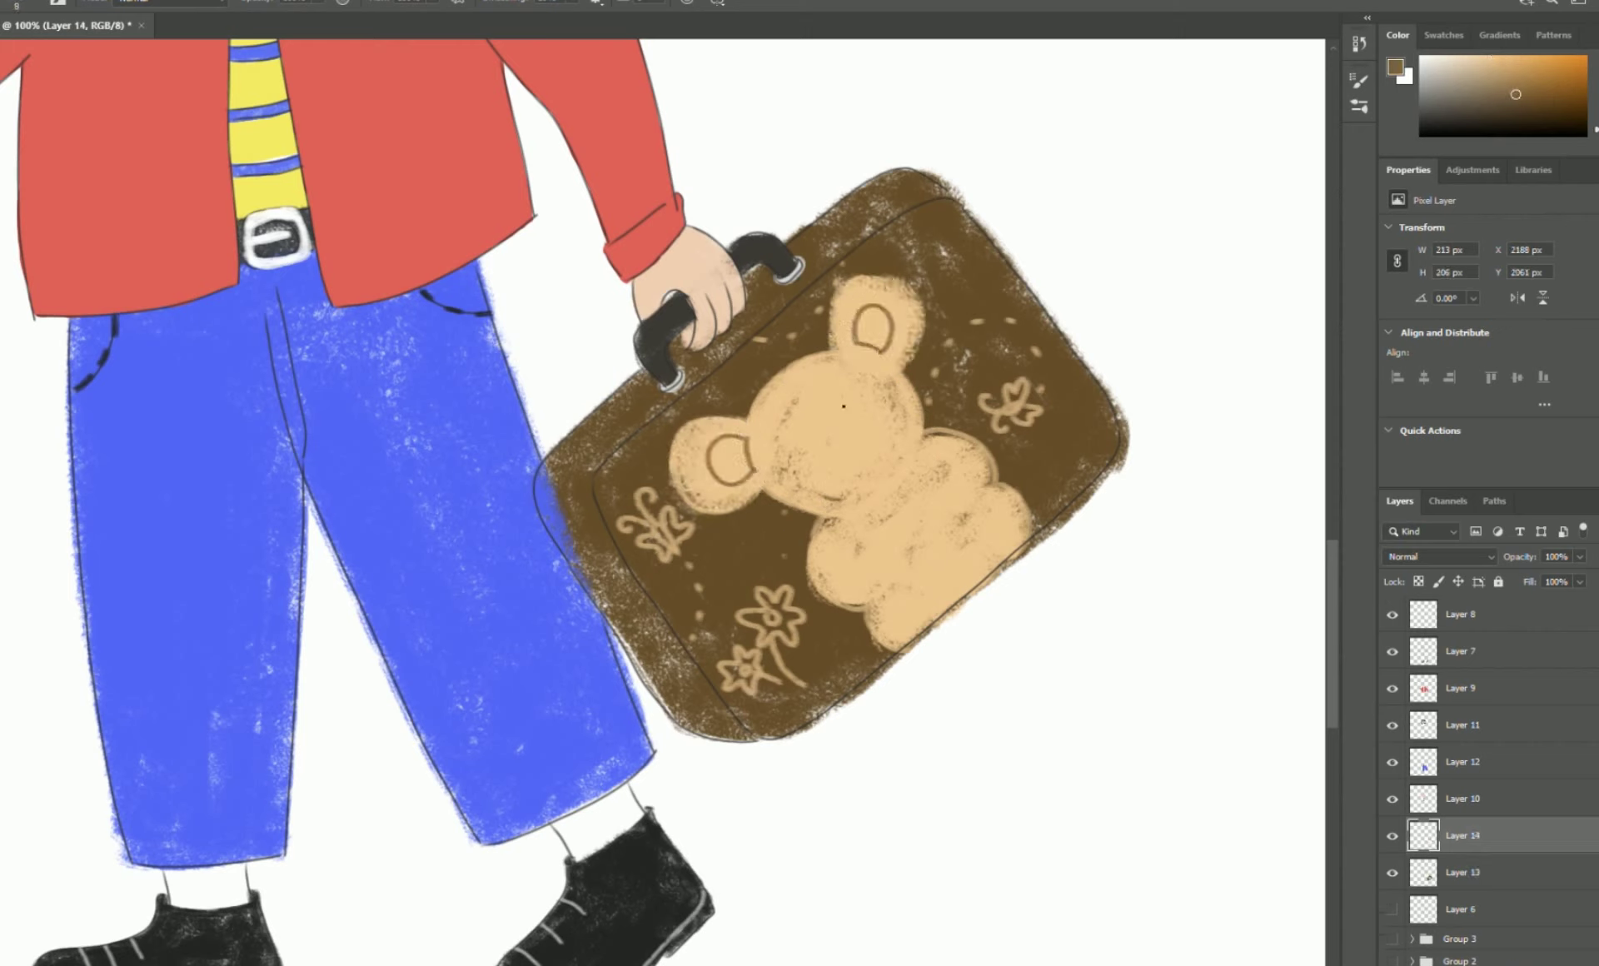
pyautogui.moveTo(849, 556)
pyautogui.mouseDown()
pyautogui.moveTo(884, 580)
pyautogui.moveTo(872, 605)
pyautogui.moveTo(862, 575)
pyautogui.mouseUp()
pyautogui.moveTo(949, 476)
pyautogui.mouseDown()
pyautogui.moveTo(996, 519)
pyautogui.moveTo(995, 562)
pyautogui.moveTo(906, 615)
pyautogui.moveTo(916, 658)
pyautogui.mouseUp()
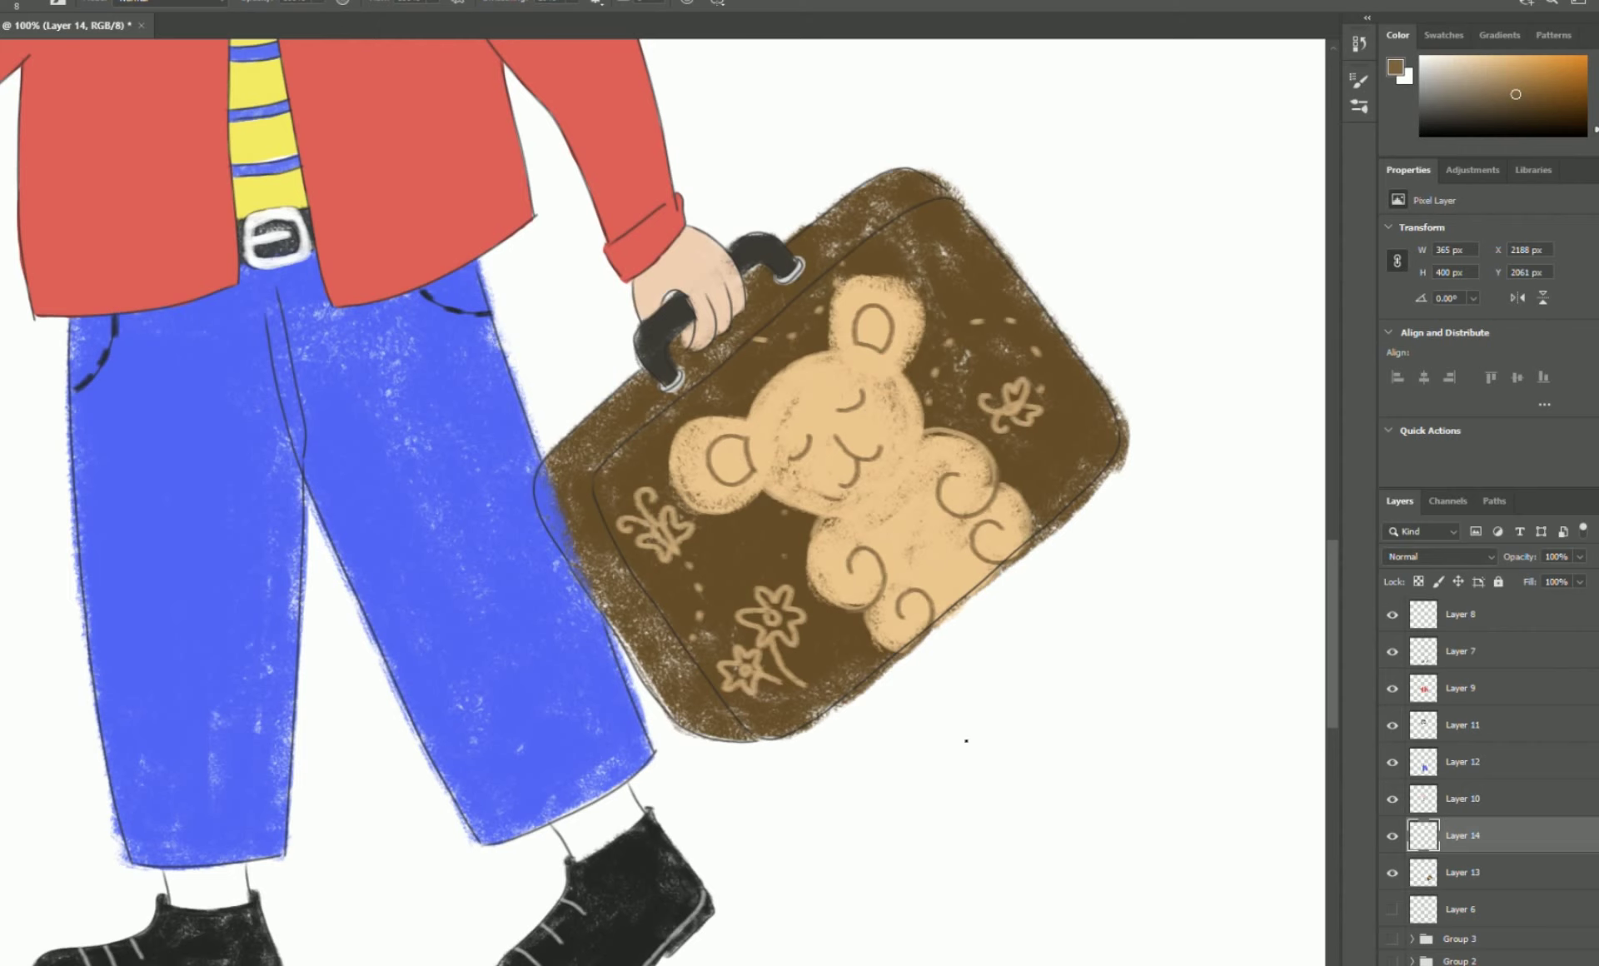
# Paint the suitcase's edge brown over the overlapping trouser leg on Layer 12, and save the document.
pyautogui.keyDown('ctrl'); pyautogui.click(362, 437); pyautogui.keyUp('ctrl')
pyautogui.keyDown('alt'); pyautogui.click(619, 483); pyautogui.keyUp('alt')
pyautogui.moveTo(549, 495)
pyautogui.mouseDown()
pyautogui.moveTo(598, 587)
pyautogui.moveTo(683, 668)
pyautogui.mouseUp()
pyautogui.hotkey('ctrl', '-')
pyautogui.hotkey('ctrl', '-')
pyautogui.hotkey('ctrl', '-')
pyautogui.hotkey('ctrl', 's')
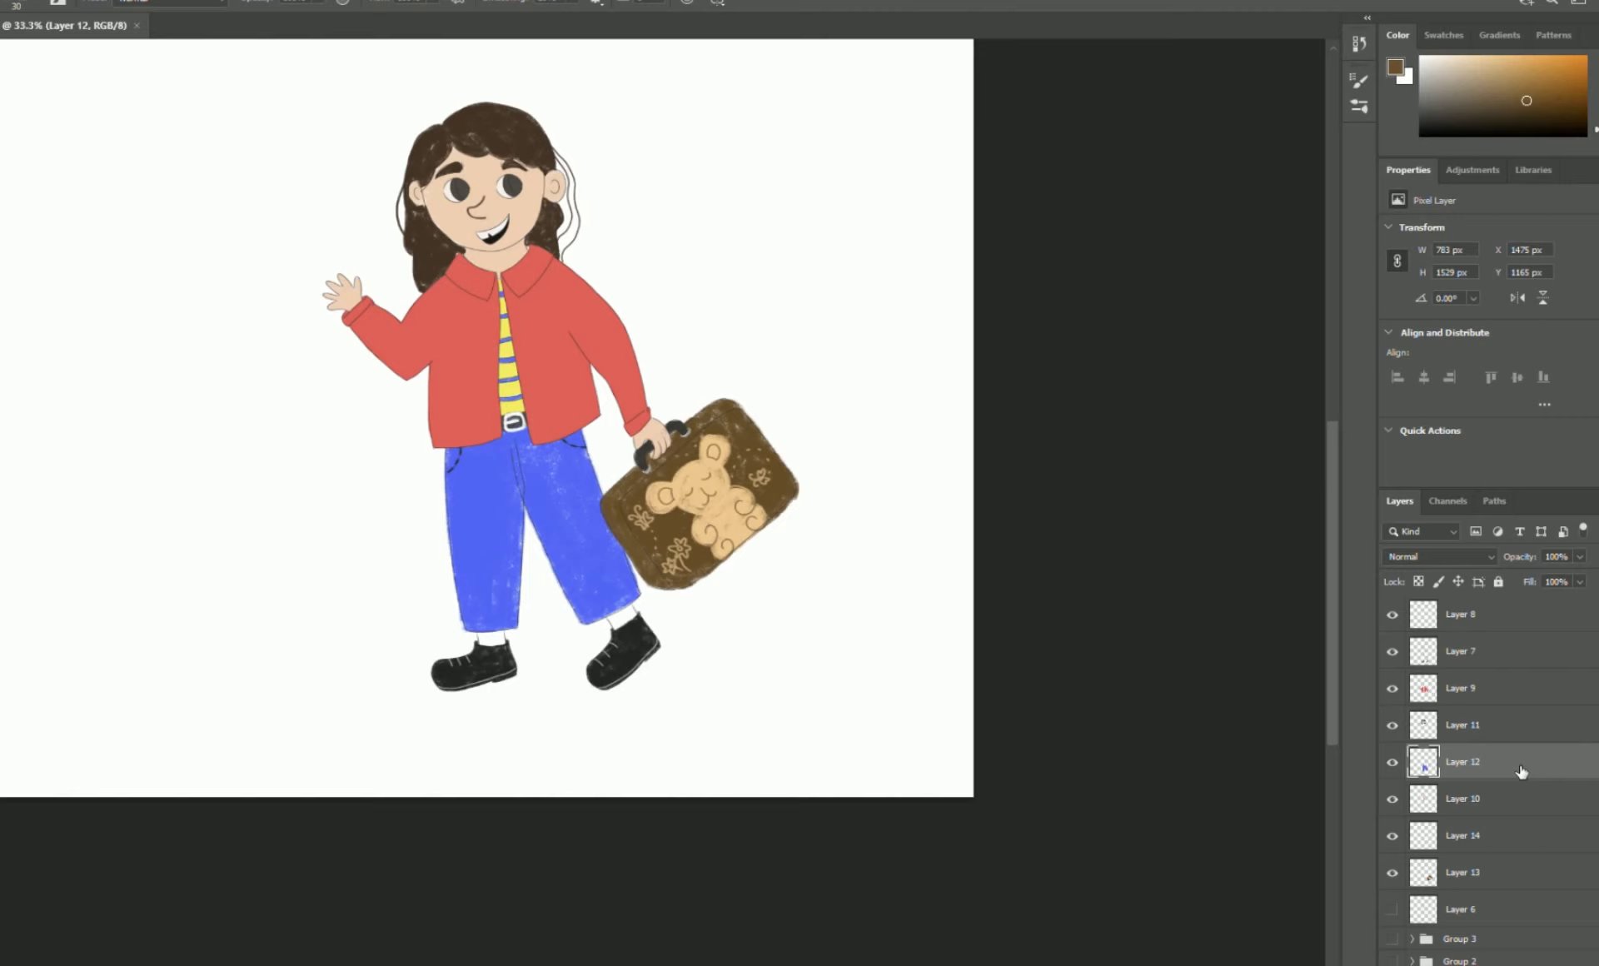
# Erase a small lassoed notch from the middle of the hair fringe on Layer 11.
pyautogui.hotkey('ctrl', '+')
pyautogui.hotkey('ctrl', '+')
pyautogui.moveTo(533, 250); pyautogui.dragTo(815, 842)
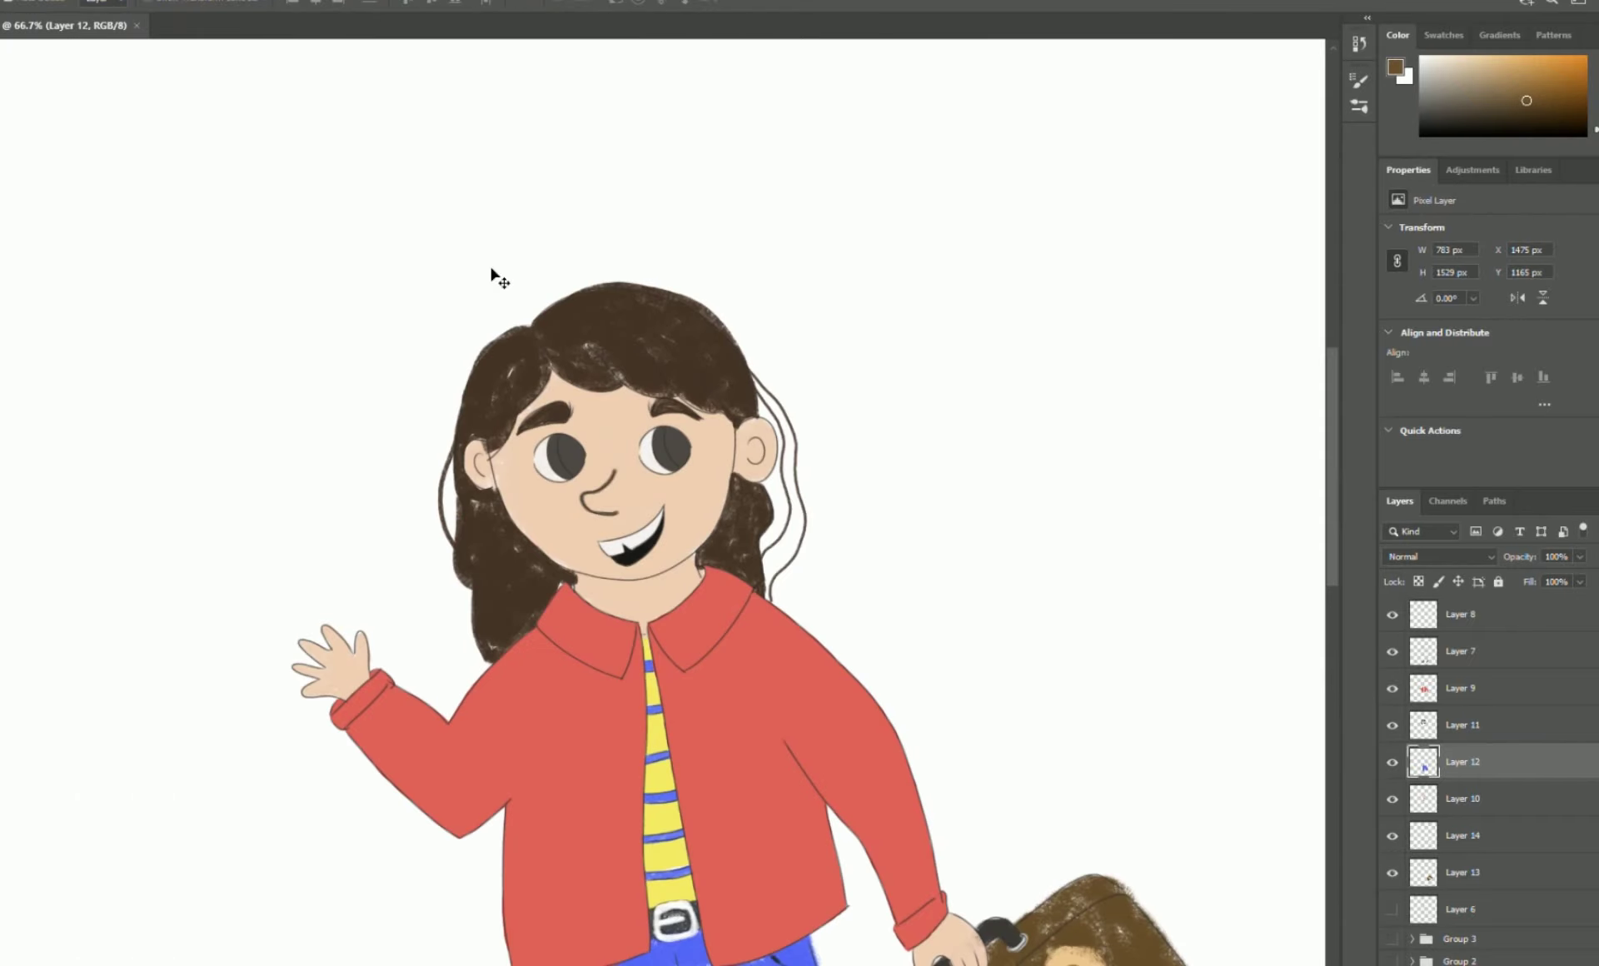
pyautogui.click(1463, 725)
pyautogui.press('e')
pyautogui.press('l')
pyautogui.moveTo(618, 383)
pyautogui.mouseDown()
pyautogui.moveTo(610, 371)
pyautogui.moveTo(614, 389)
pyautogui.mouseUp()
pyautogui.press('e')
pyautogui.hotkey('ctrl', 'd')
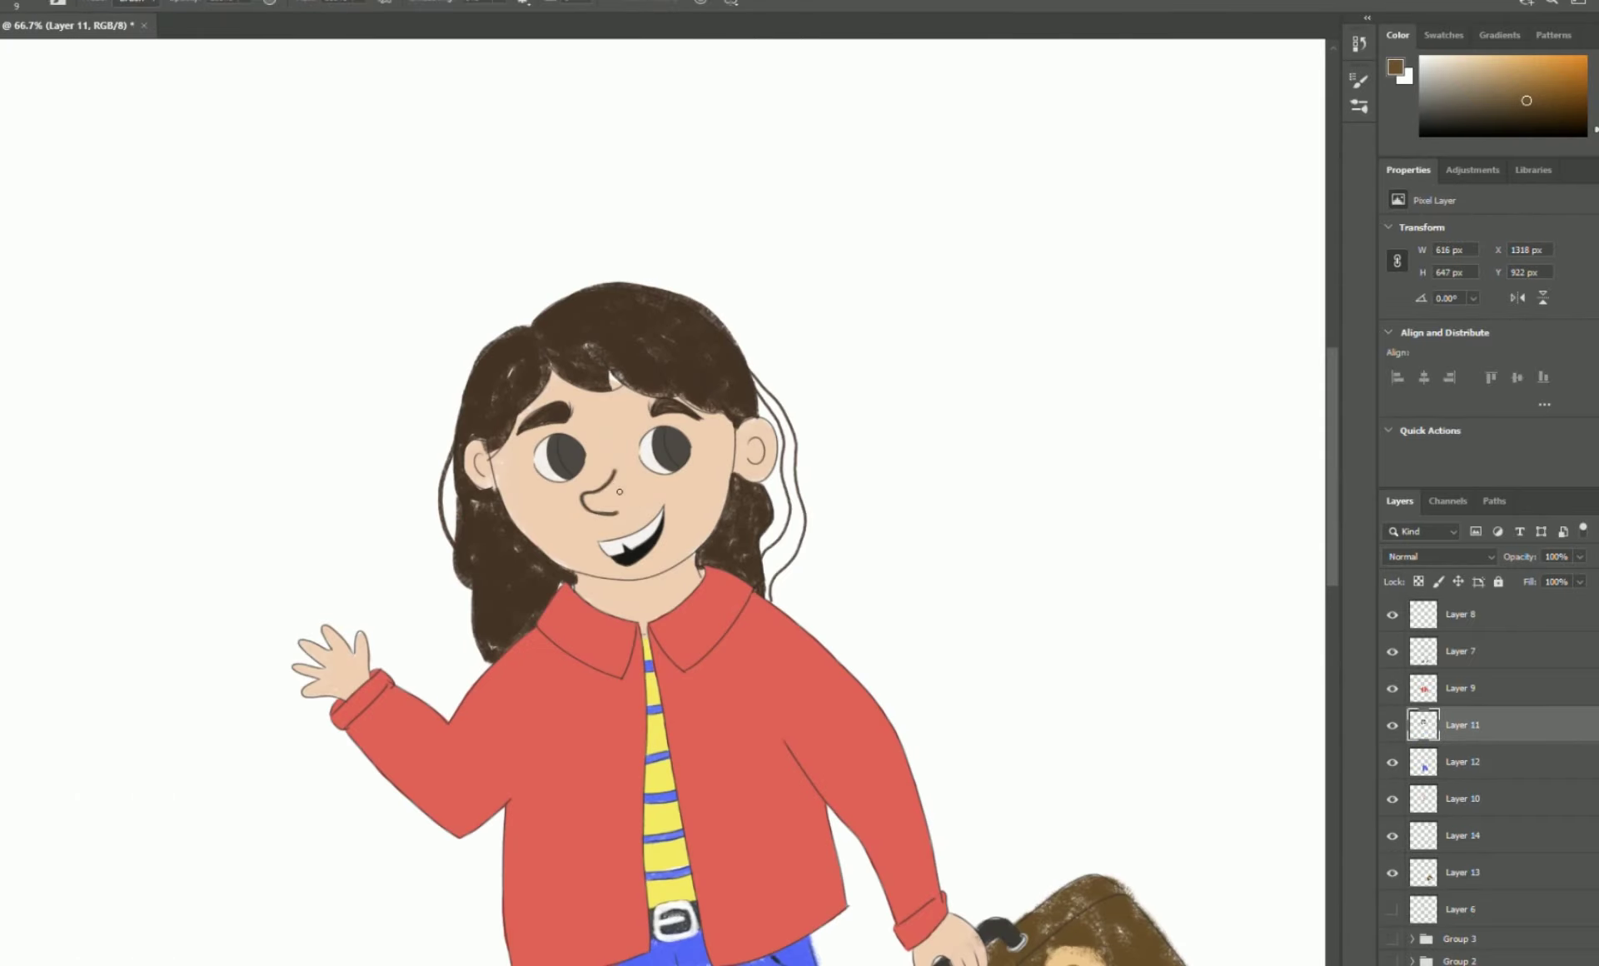
# Erase two more small lassoed notches from the fringe, above the eyebrow and towards the ear.
pyautogui.press('l')
pyautogui.moveTo(662, 383); pyautogui.dragTo(673, 397)
pyautogui.press('e')
pyautogui.hotkey('ctrl', 'd')
pyautogui.press('l')
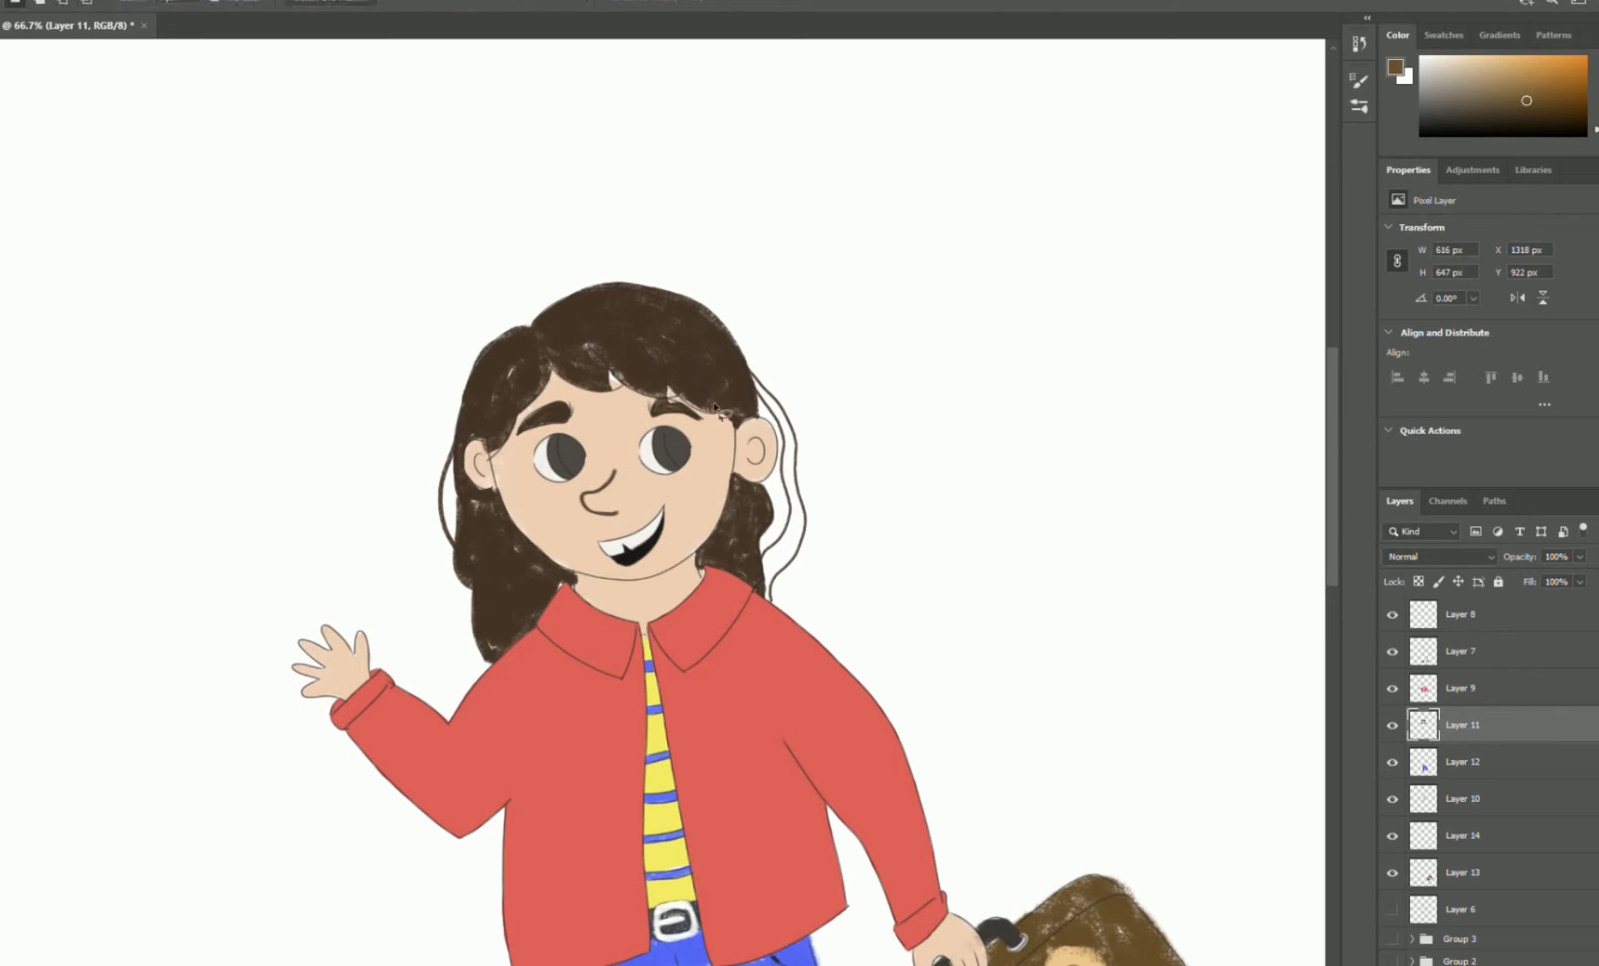
pyautogui.moveTo(710, 406); pyautogui.dragTo(714, 411)
pyautogui.press('e')
pyautogui.moveTo(710, 404); pyautogui.dragTo(718, 412)
pyautogui.hotkey('ctrl', 'd')
# Fill the notches in the fringe with the skin colour on the face layer, Layer 10.
pyautogui.press('v')
pyautogui.click(589, 426)
pyautogui.press('b')
pyautogui.keyDown('alt'); pyautogui.click(612, 376); pyautogui.keyUp('alt')
pyautogui.keyDown('alt'); pyautogui.click(675, 405); pyautogui.keyUp('alt')
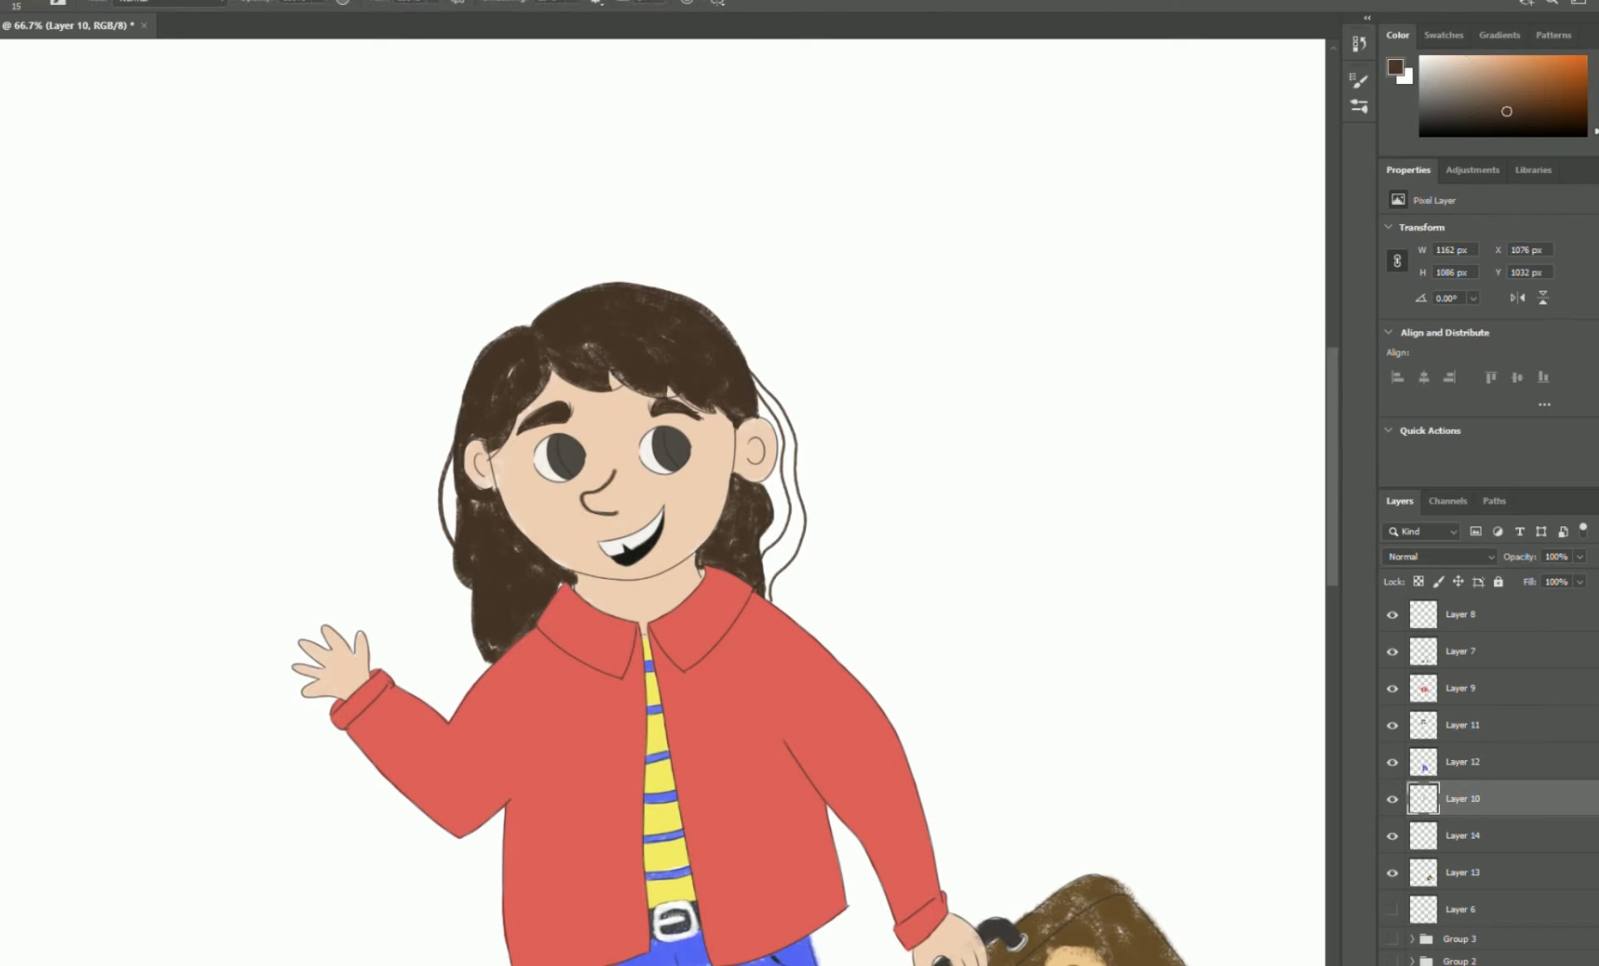
# Paint curved black shading over the irises of both eyes on Layer 11, using the mouth's black.
pyautogui.hotkey('ctrl', '+')
pyautogui.hotkey('ctrl', '+')
pyautogui.keyDown('alt'); pyautogui.click(744, 340); pyautogui.keyUp('alt')
pyautogui.click(1462, 724)
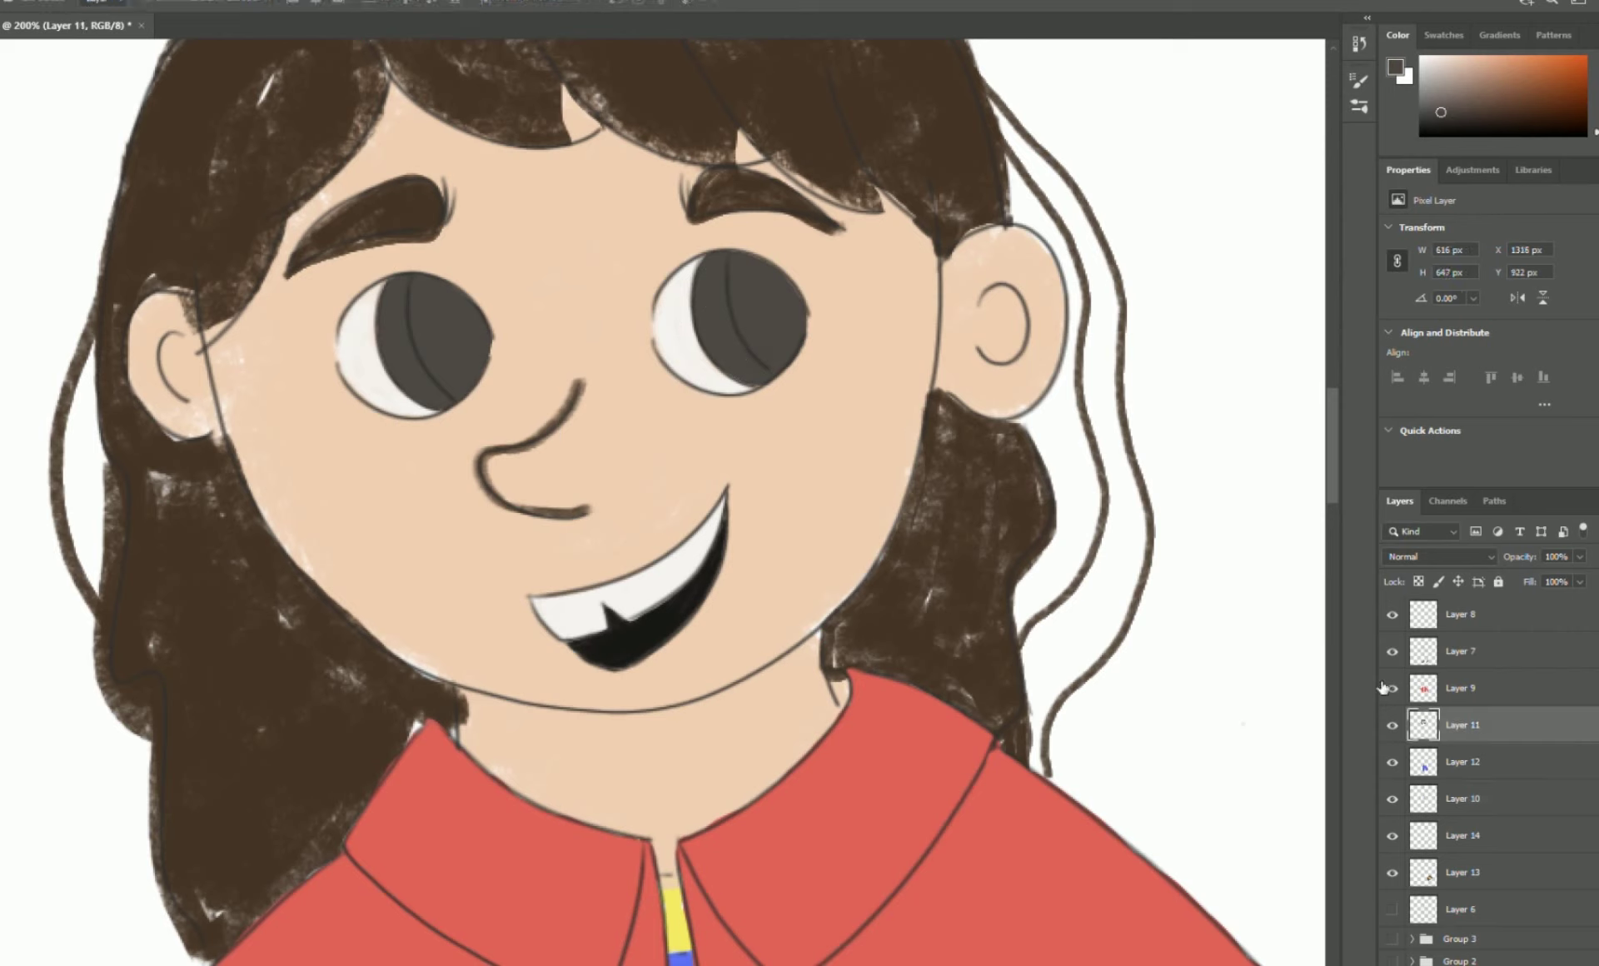
pyautogui.keyDown('alt'); pyautogui.click(618, 653); pyautogui.keyUp('alt')
pyautogui.moveTo(401, 292)
pyautogui.mouseDown()
pyautogui.moveTo(406, 371)
pyautogui.moveTo(410, 330)
pyautogui.moveTo(441, 400)
pyautogui.mouseUp()
pyautogui.moveTo(716, 261); pyautogui.dragTo(758, 385)
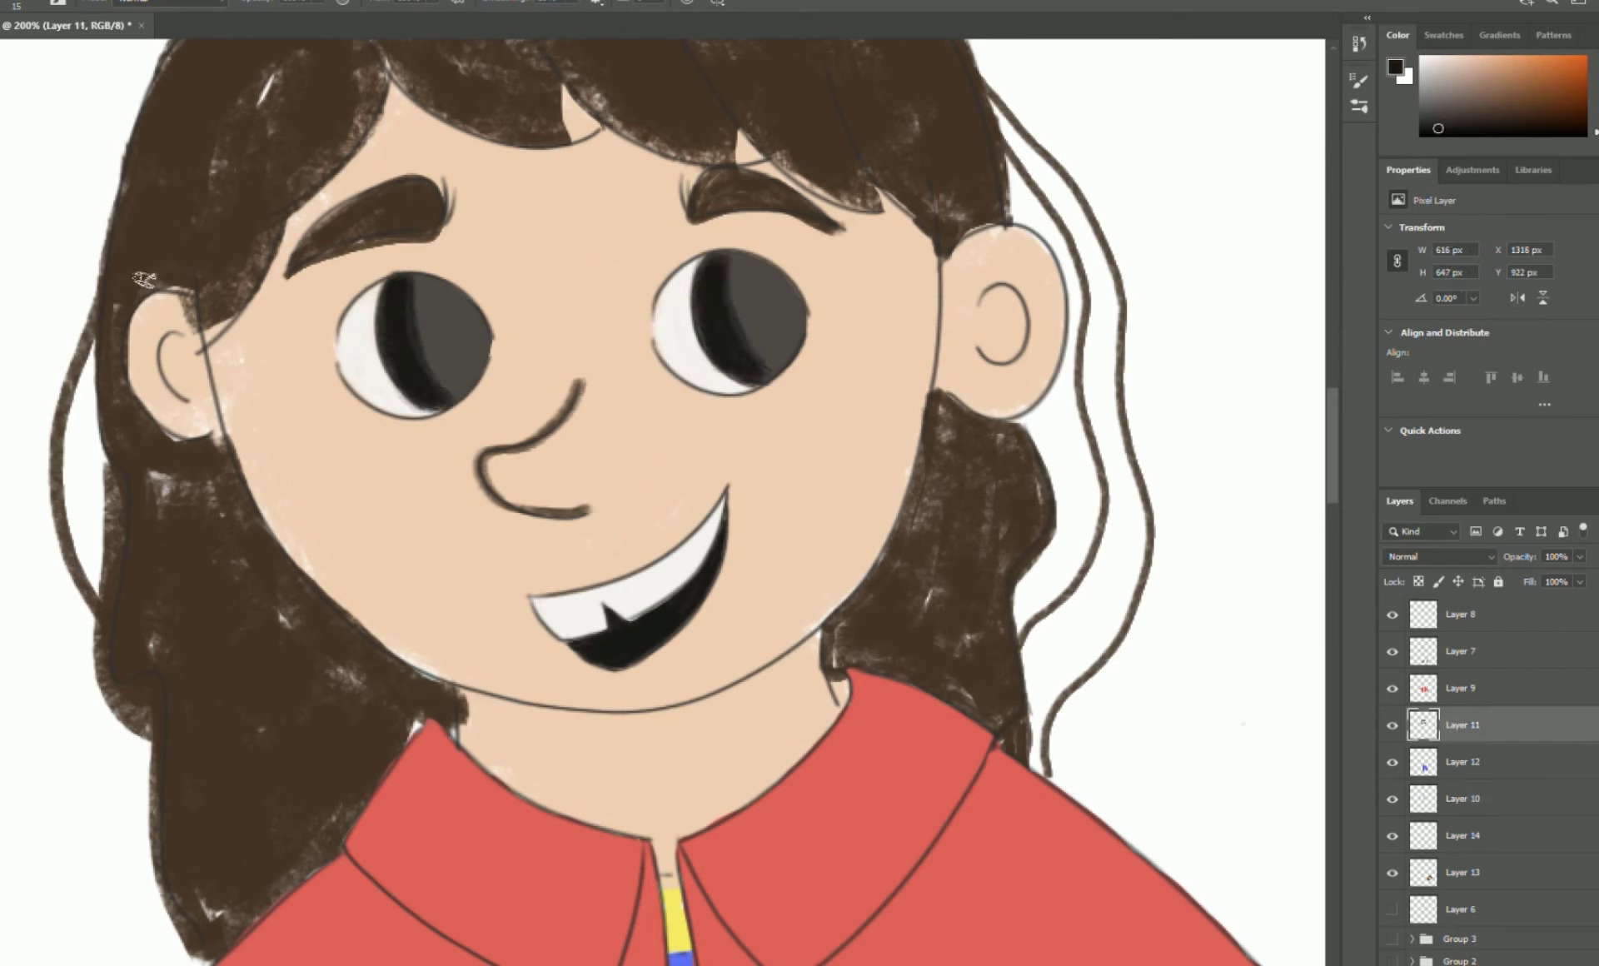
pyautogui.moveTo(421, 294)
pyautogui.mouseDown()
pyautogui.moveTo(441, 392)
pyautogui.moveTo(470, 404)
pyautogui.moveTo(470, 375)
pyautogui.mouseUp()
pyautogui.moveTo(731, 259)
pyautogui.mouseDown()
pyautogui.moveTo(758, 365)
pyautogui.moveTo(789, 354)
pyautogui.mouseUp()
pyautogui.moveTo(749, 274)
pyautogui.mouseDown()
pyautogui.moveTo(750, 339)
pyautogui.moveTo(802, 385)
pyautogui.mouseUp()
pyautogui.click(2, 278)
pyautogui.click(3, 166)
pyautogui.moveTo(371, 281); pyautogui.dragTo(331, 348)
pyautogui.hotkey('ctrl', 'z')
# Shade around both eyes and inside the nose with a slightly darker skin tone and a smaller brush.
pyautogui.press('[')
pyautogui.press('[')
pyautogui.keyDown('alt'); pyautogui.click(434, 538); pyautogui.keyUp('alt')
pyautogui.click(1492, 67)
pyautogui.moveTo(380, 415)
pyautogui.mouseDown()
pyautogui.moveTo(441, 420)
pyautogui.moveTo(378, 423)
pyautogui.mouseUp()
pyautogui.moveTo(659, 365)
pyautogui.mouseDown()
pyautogui.moveTo(699, 394)
pyautogui.moveTo(799, 366)
pyautogui.mouseUp()
pyautogui.moveTo(700, 233)
pyautogui.mouseDown()
pyautogui.moveTo(687, 263)
pyautogui.moveTo(704, 225)
pyautogui.moveTo(785, 216)
pyautogui.moveTo(732, 235)
pyautogui.mouseUp()
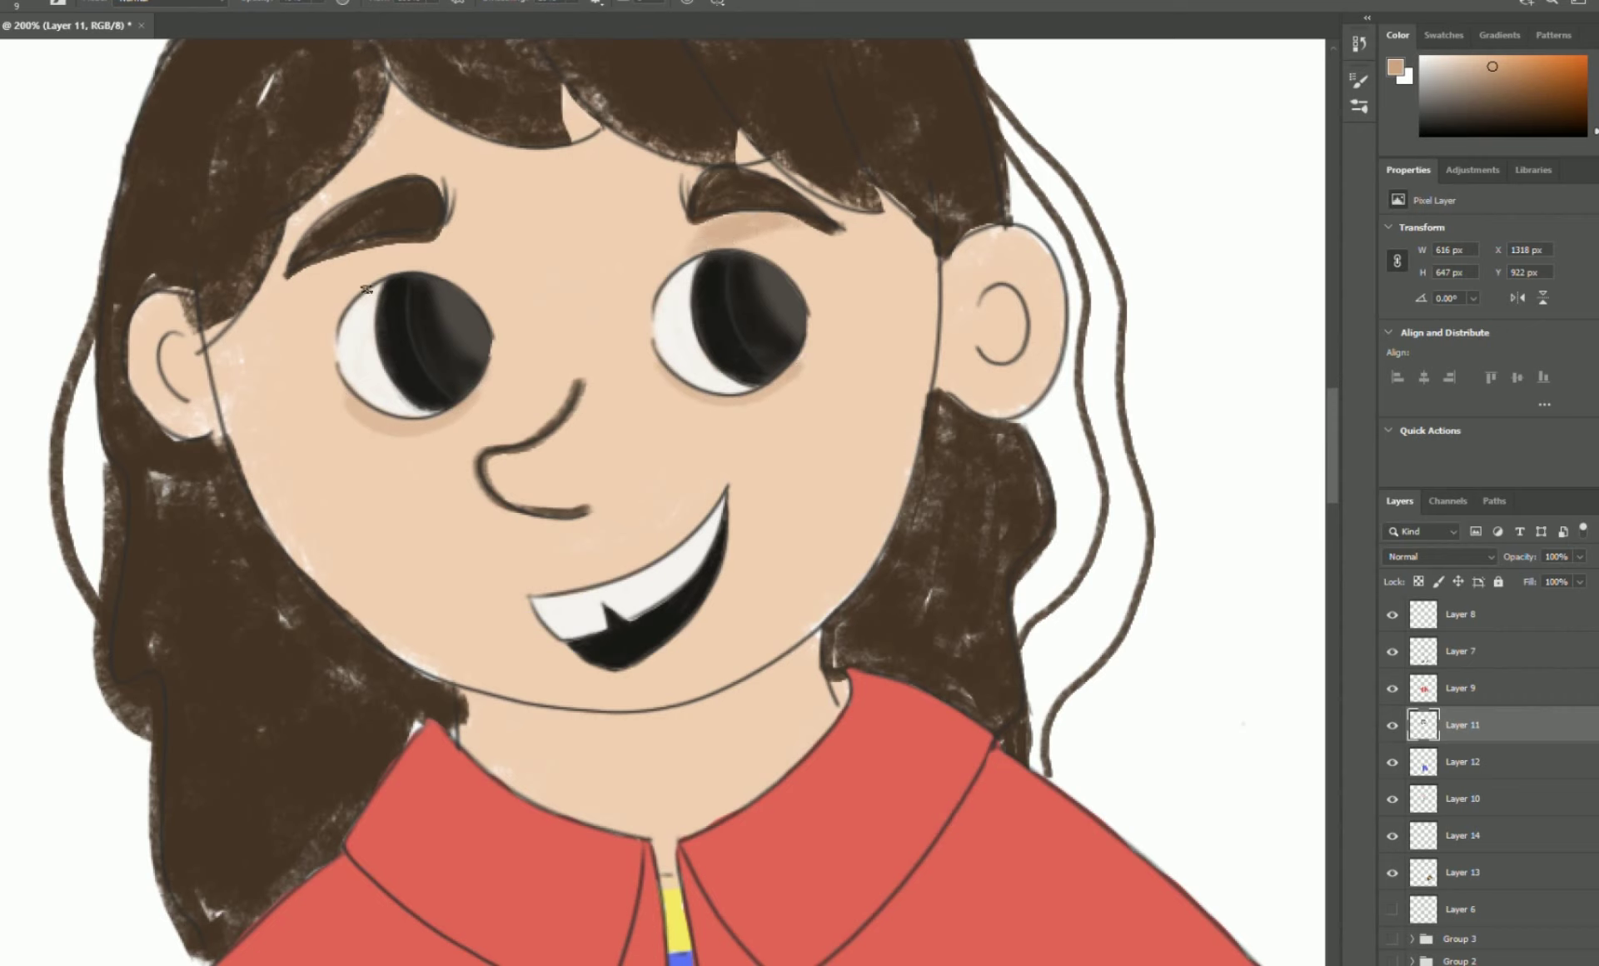
pyautogui.moveTo(438, 258)
pyautogui.mouseDown()
pyautogui.moveTo(383, 250)
pyautogui.moveTo(429, 271)
pyautogui.mouseUp()
pyautogui.moveTo(502, 465)
pyautogui.mouseDown()
pyautogui.moveTo(537, 507)
pyautogui.moveTo(512, 466)
pyautogui.mouseUp()
# Shade the inside of both ears with a darker skin tone sampled from the face.
pyautogui.keyDown('alt'); pyautogui.click(530, 507); pyautogui.keyUp('alt')
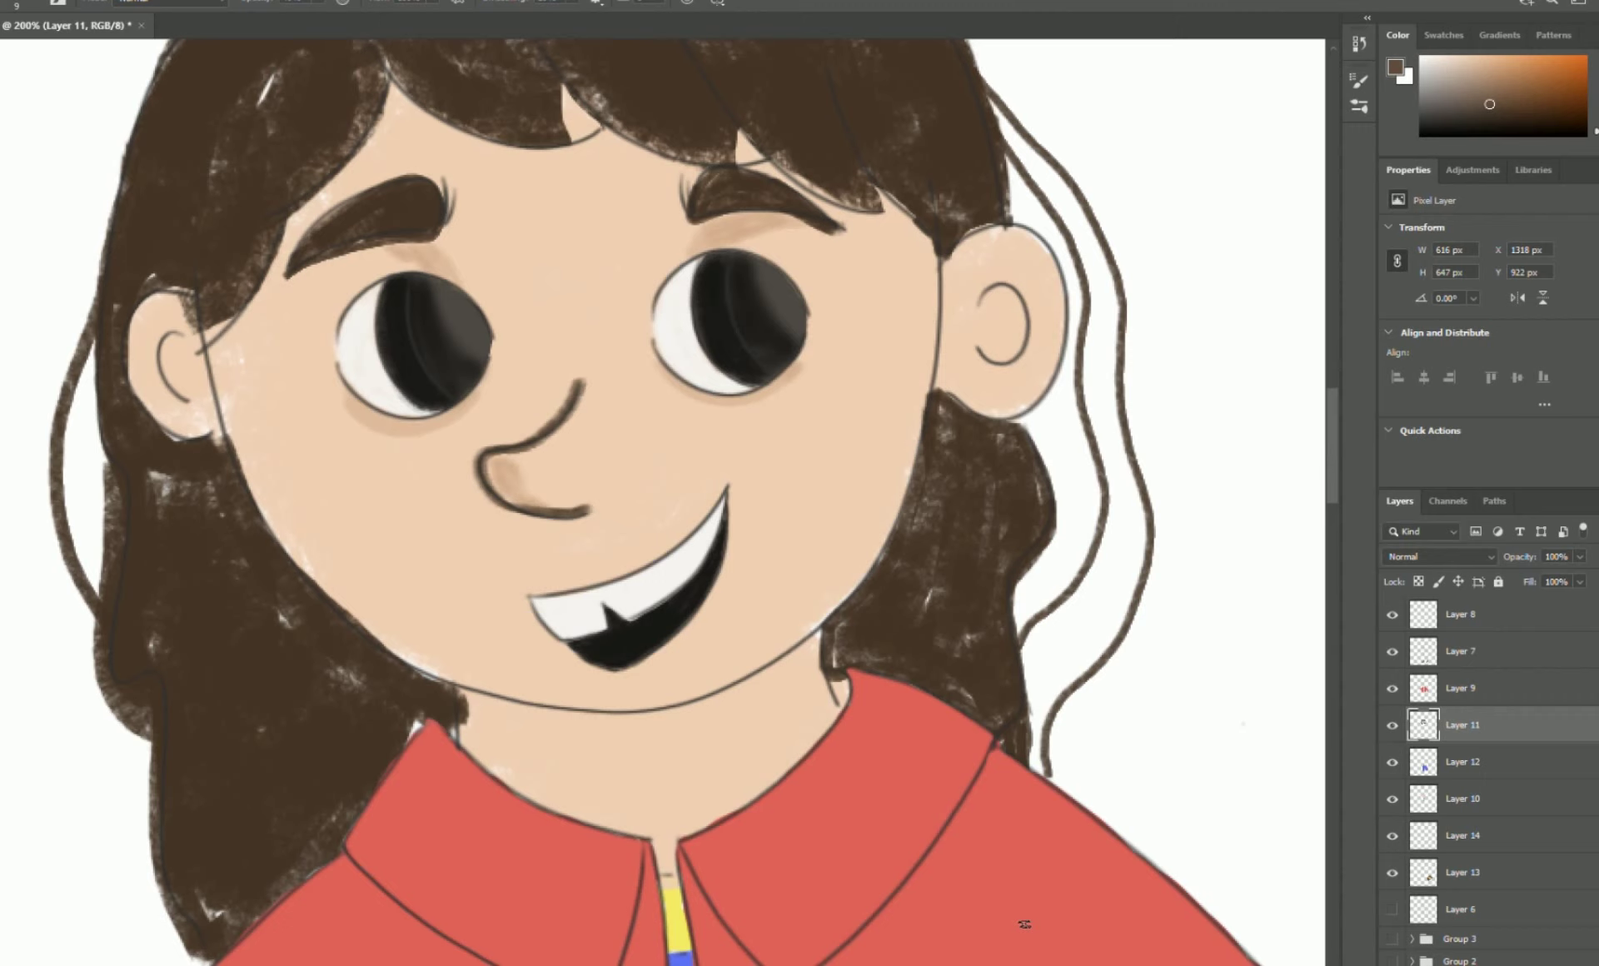
pyautogui.moveTo(974, 296)
pyautogui.mouseDown()
pyautogui.moveTo(1013, 296)
pyautogui.moveTo(995, 360)
pyautogui.mouseUp()
pyautogui.hotkey('ctrl', 'z')
pyautogui.keyDown('alt'); pyautogui.click(799, 368); pyautogui.keyUp('alt')
pyautogui.moveTo(988, 297)
pyautogui.mouseDown()
pyautogui.moveTo(1015, 355)
pyautogui.moveTo(999, 356)
pyautogui.moveTo(1022, 313)
pyautogui.mouseUp()
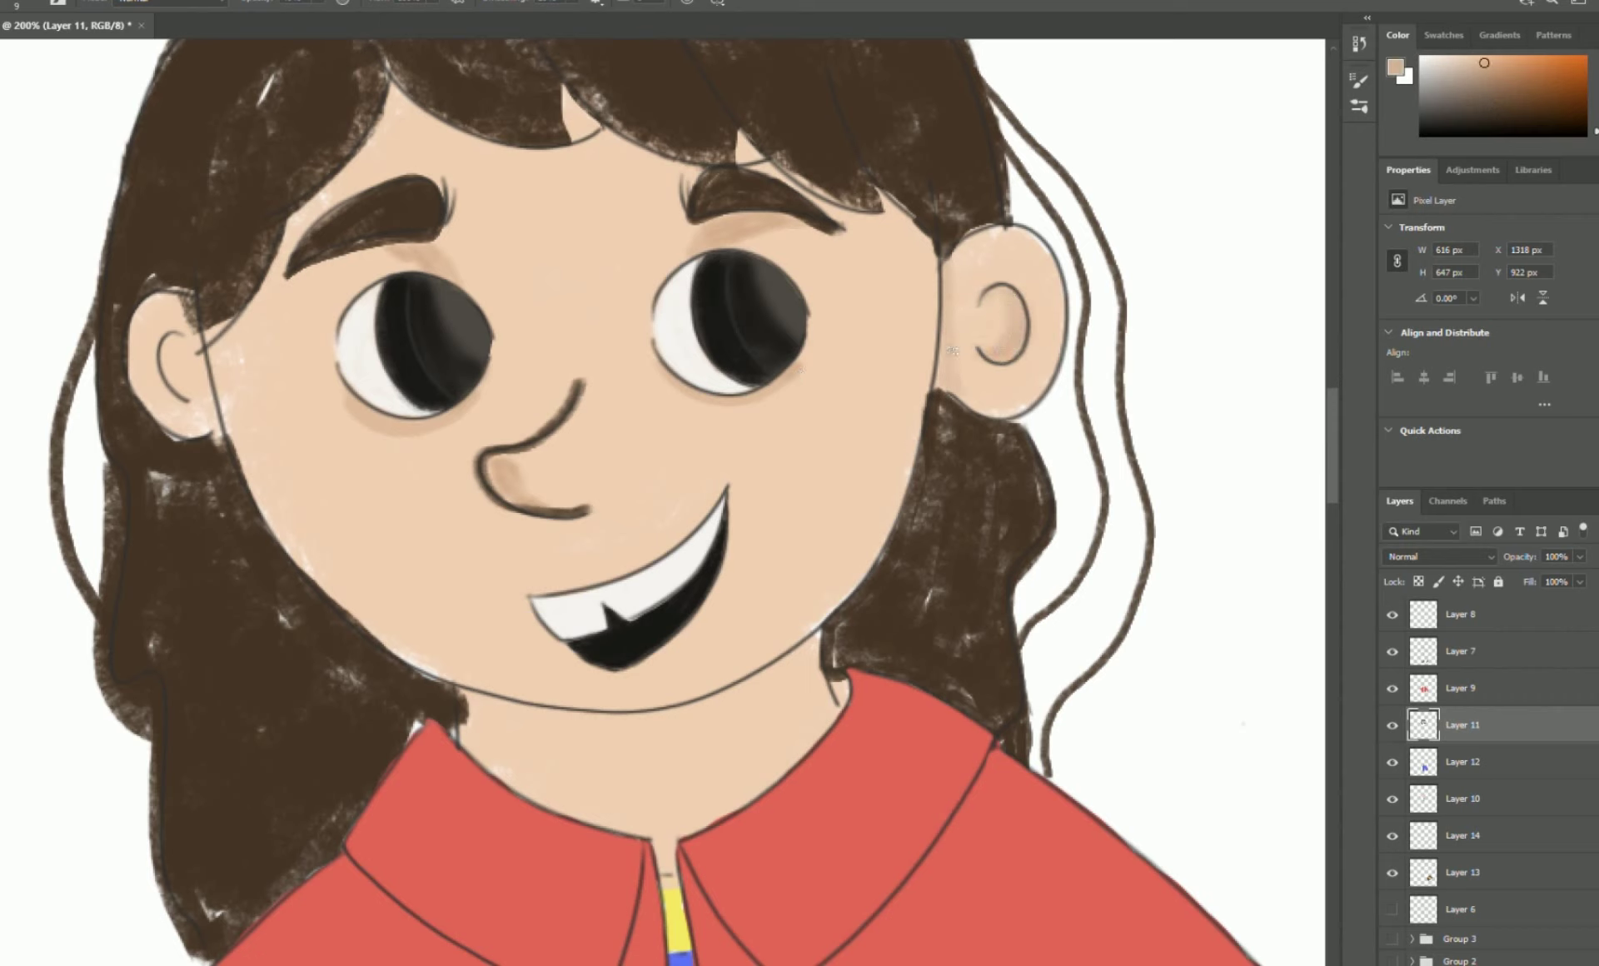
pyautogui.moveTo(185, 315); pyautogui.dragTo(211, 419)
pyautogui.moveTo(198, 347)
pyautogui.mouseDown()
pyautogui.moveTo(203, 398)
pyautogui.moveTo(185, 377)
pyautogui.mouseUp()
# Shade the neck beneath the chin and along the jacket collar in the darker skin tone.
pyautogui.moveTo(473, 693); pyautogui.dragTo(468, 745)
pyautogui.moveTo(465, 698)
pyautogui.mouseDown()
pyautogui.moveTo(467, 744)
pyautogui.moveTo(594, 715)
pyautogui.mouseUp()
pyautogui.moveTo(754, 693)
pyautogui.mouseDown()
pyautogui.moveTo(528, 732)
pyautogui.moveTo(621, 732)
pyautogui.moveTo(743, 688)
pyautogui.mouseUp()
pyautogui.moveTo(482, 756); pyautogui.dragTo(667, 851)
pyautogui.moveTo(757, 790)
pyautogui.mouseDown()
pyautogui.moveTo(660, 837)
pyautogui.moveTo(829, 727)
pyautogui.moveTo(844, 677)
pyautogui.moveTo(841, 696)
pyautogui.mouseUp()
# Fill the small gap at the collar's upper corner with the jacket's red.
pyautogui.keyDown('alt'); pyautogui.click(882, 705); pyautogui.keyUp('alt')
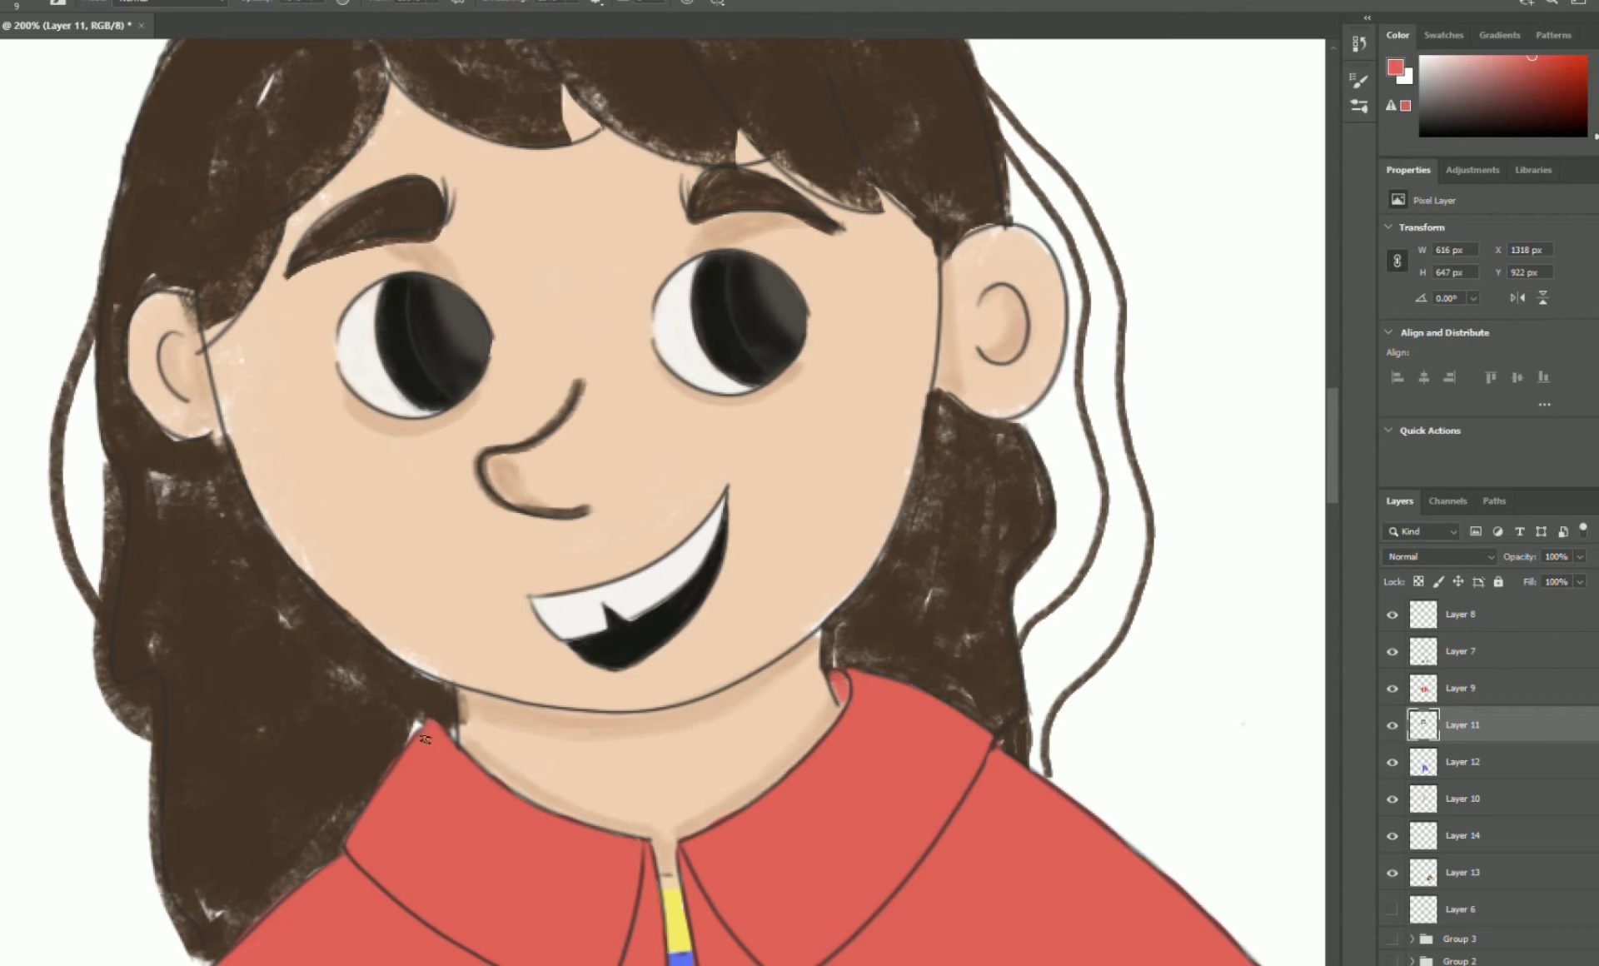
pyautogui.hotkey('ctrl', '-')
pyautogui.hotkey('ctrl', '-')
pyautogui.hotkey('ctrl', '-')
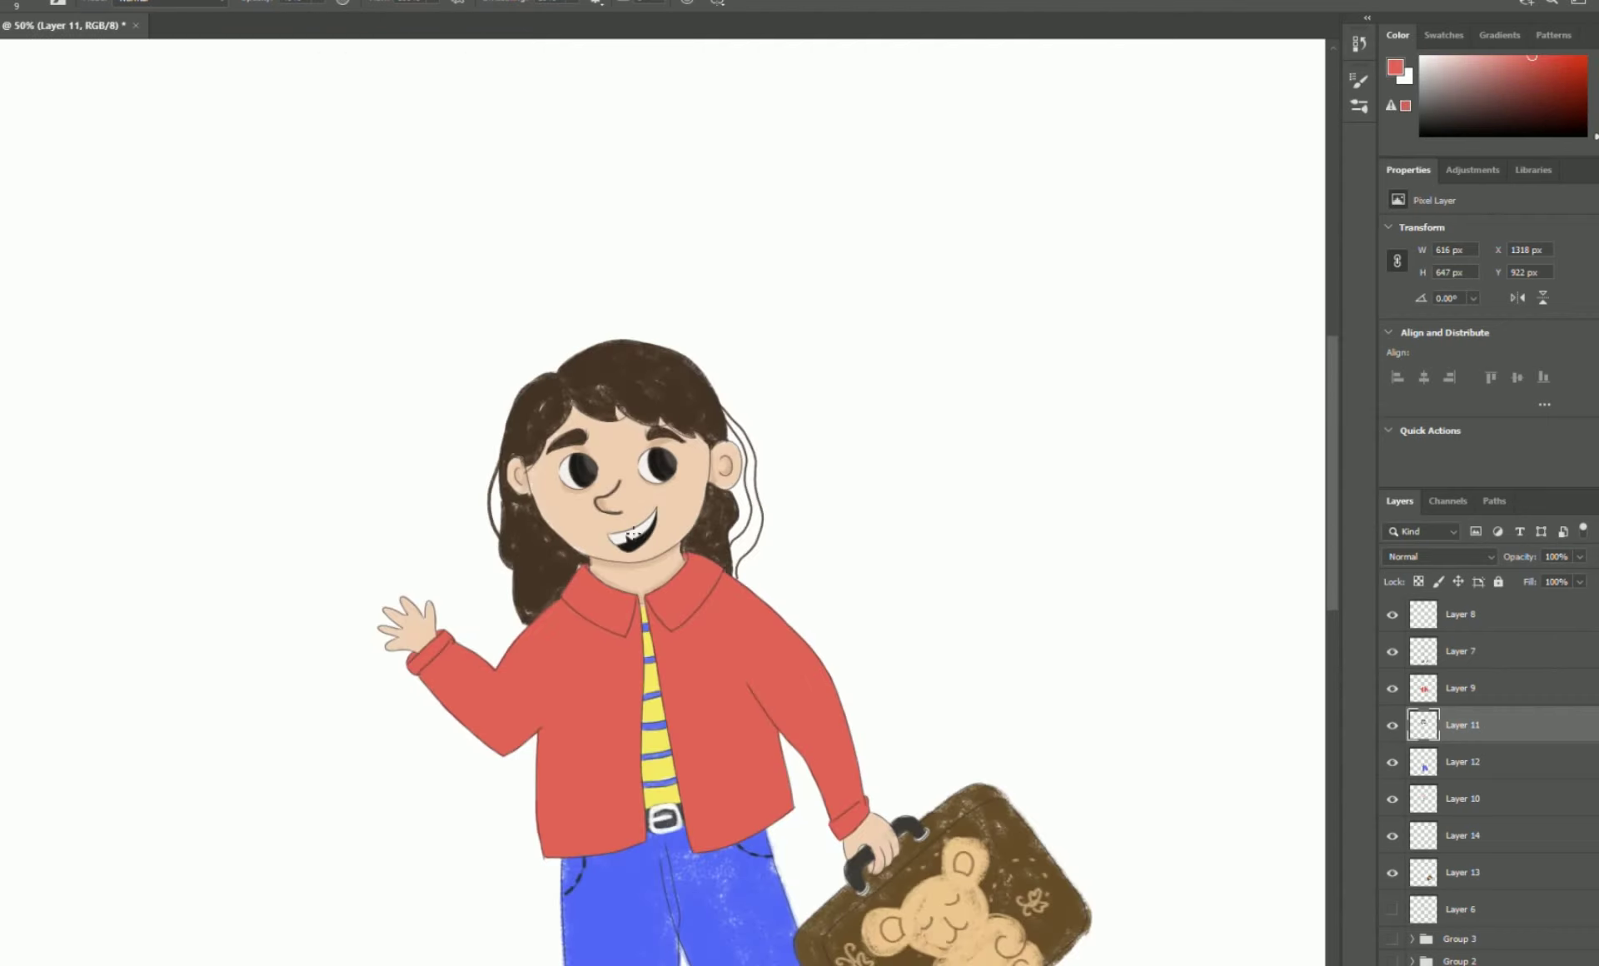
# Shade the fingers of the waving hand in the darker skin tone sampled from the neck and erase the excess.
pyautogui.keyDown('alt'); pyautogui.click(673, 565); pyautogui.keyUp('alt')
pyautogui.hotkey('ctrl', '+')
pyautogui.hotkey('ctrl', '+')
pyautogui.hotkey('ctrl', '+')
pyautogui.moveTo(242, 372); pyautogui.dragTo(233, 427)
pyautogui.moveTo(140, 349); pyautogui.dragTo(169, 419)
pyautogui.moveTo(75, 394)
pyautogui.mouseDown()
pyautogui.moveTo(129, 441)
pyautogui.moveTo(152, 409)
pyautogui.moveTo(131, 470)
pyautogui.mouseUp()
pyautogui.hotkey('ctrl', 'z')
pyautogui.moveTo(55, 472)
pyautogui.mouseDown()
pyautogui.moveTo(109, 499)
pyautogui.moveTo(62, 479)
pyautogui.mouseUp()
pyautogui.hotkey('ctrl', 'z')
pyautogui.moveTo(83, 541); pyautogui.dragTo(118, 507)
pyautogui.moveTo(263, 501)
pyautogui.mouseDown()
pyautogui.moveTo(203, 553)
pyautogui.moveTo(259, 508)
pyautogui.mouseUp()
pyautogui.press('e')
pyautogui.moveTo(281, 423); pyautogui.dragTo(290, 457)
# Shade the hand holding the suitcase with the same darker skin tone.
pyautogui.moveTo(802, 678); pyautogui.dragTo(478, 667)
pyautogui.press('b')
pyautogui.moveTo(1166, 874)
pyautogui.mouseDown()
pyautogui.moveTo(632, 468)
pyautogui.moveTo(664, 400)
pyautogui.moveTo(512, 440)
pyautogui.moveTo(548, 398)
pyautogui.moveTo(510, 447)
pyautogui.mouseUp()
pyautogui.moveTo(489, 374)
pyautogui.mouseDown()
pyautogui.moveTo(600, 293)
pyautogui.moveTo(558, 321)
pyautogui.mouseUp()
pyautogui.moveTo(694, 396)
pyautogui.mouseDown()
pyautogui.moveTo(692, 383)
pyautogui.moveTo(817, 657)
pyautogui.mouseUp()
pyautogui.hotkey('ctrl', '-')
pyautogui.hotkey('ctrl', '-')
pyautogui.hotkey('ctrl', '-')
pyautogui.hotkey('ctrl', '+')
pyautogui.hotkey('ctrl', '+')
# Draw a small tuft sticking up from the parting in the hair's sampled brown and fill the light gap beside the parting with a larger brush.
pyautogui.moveTo(733, 333); pyautogui.dragTo(886, 785)
pyautogui.keyDown('alt'); pyautogui.click(331, 480); pyautogui.keyUp('alt')
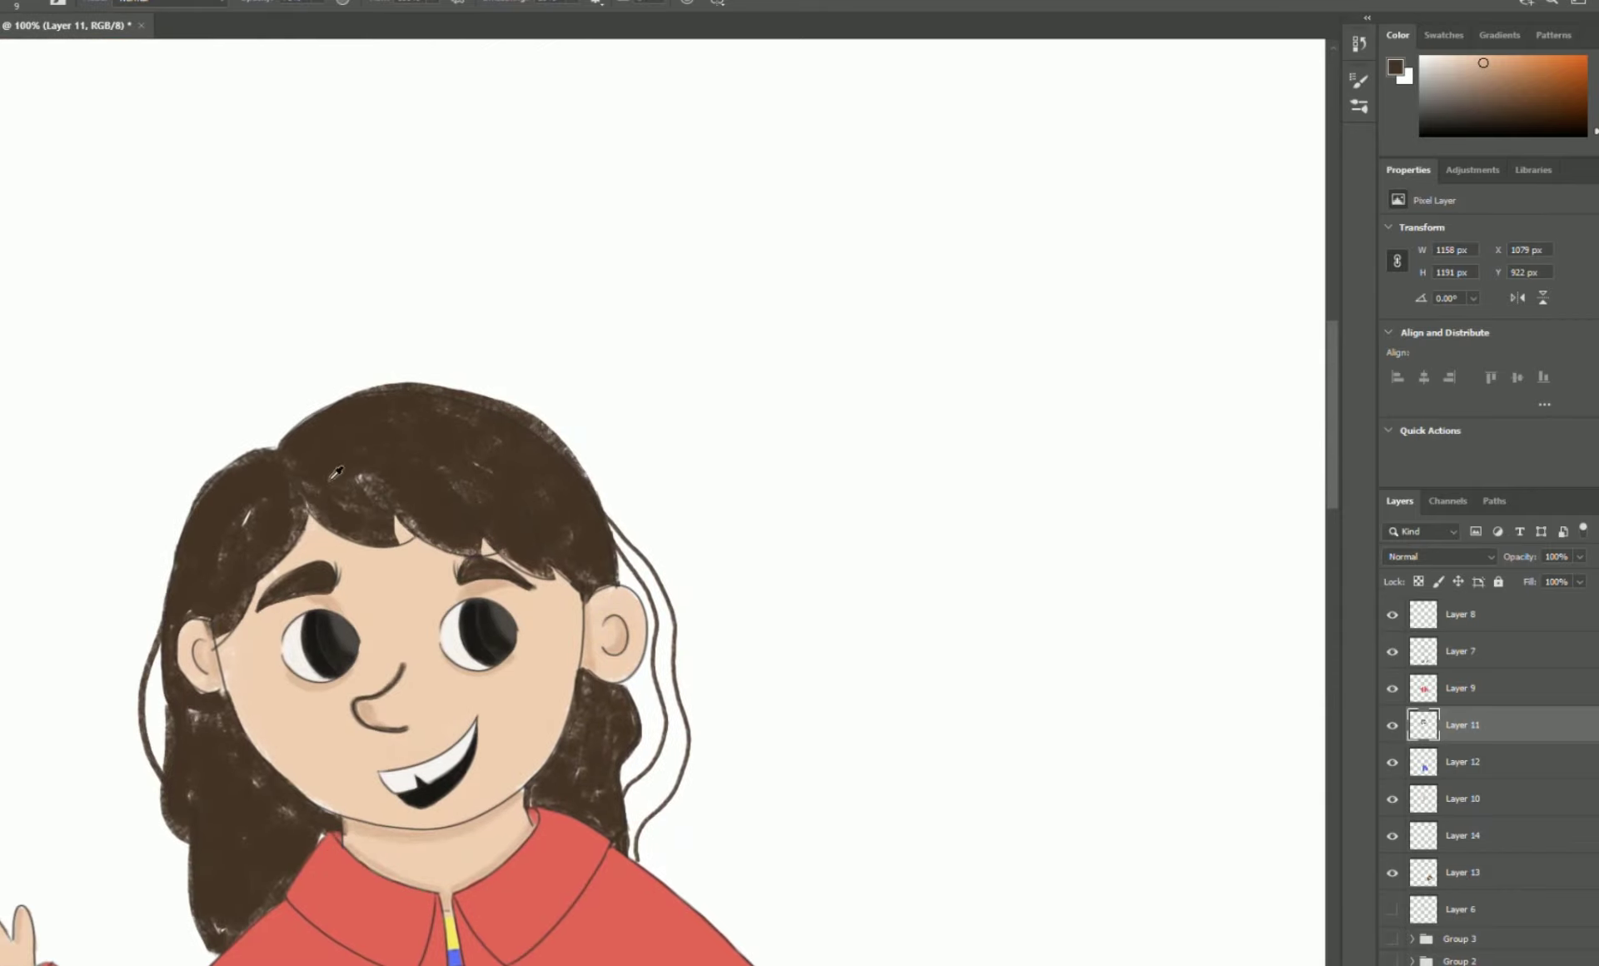
pyautogui.moveTo(271, 443)
pyautogui.mouseDown()
pyautogui.moveTo(234, 429)
pyautogui.moveTo(269, 405)
pyautogui.moveTo(274, 446)
pyautogui.mouseUp()
pyautogui.press(']')
pyautogui.press(']')
pyautogui.press(']')
pyautogui.press(']')
pyautogui.press(']')
pyautogui.press(']')
pyautogui.press(']')
pyautogui.press(']')
pyautogui.moveTo(258, 518); pyautogui.dragTo(268, 523)
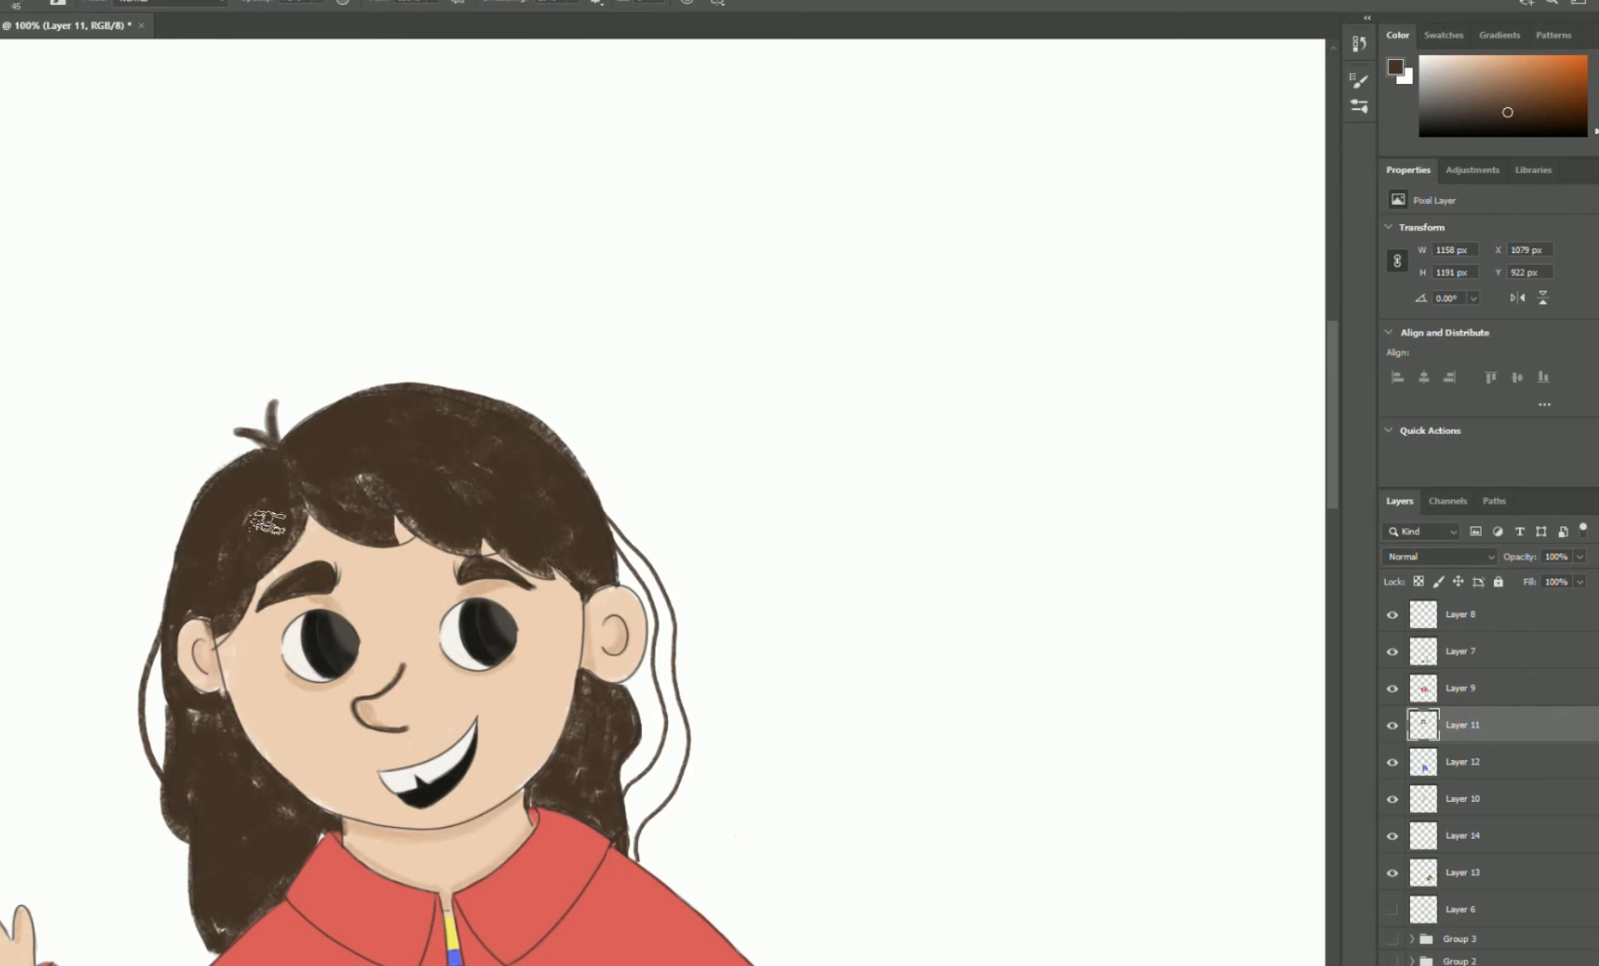
# Paint thin lighter-brown strands along the side lock falling from the parting, using a smaller brush.
pyautogui.click(1494, 97)
pyautogui.press('[')
pyautogui.press('[')
pyautogui.press('[')
pyautogui.press('[')
pyautogui.press('[')
pyautogui.press('[')
pyautogui.press('[')
pyautogui.moveTo(273, 480); pyautogui.dragTo(268, 527)
pyautogui.moveTo(275, 468); pyautogui.dragTo(197, 612)
pyautogui.moveTo(298, 497); pyautogui.dragTo(255, 541)
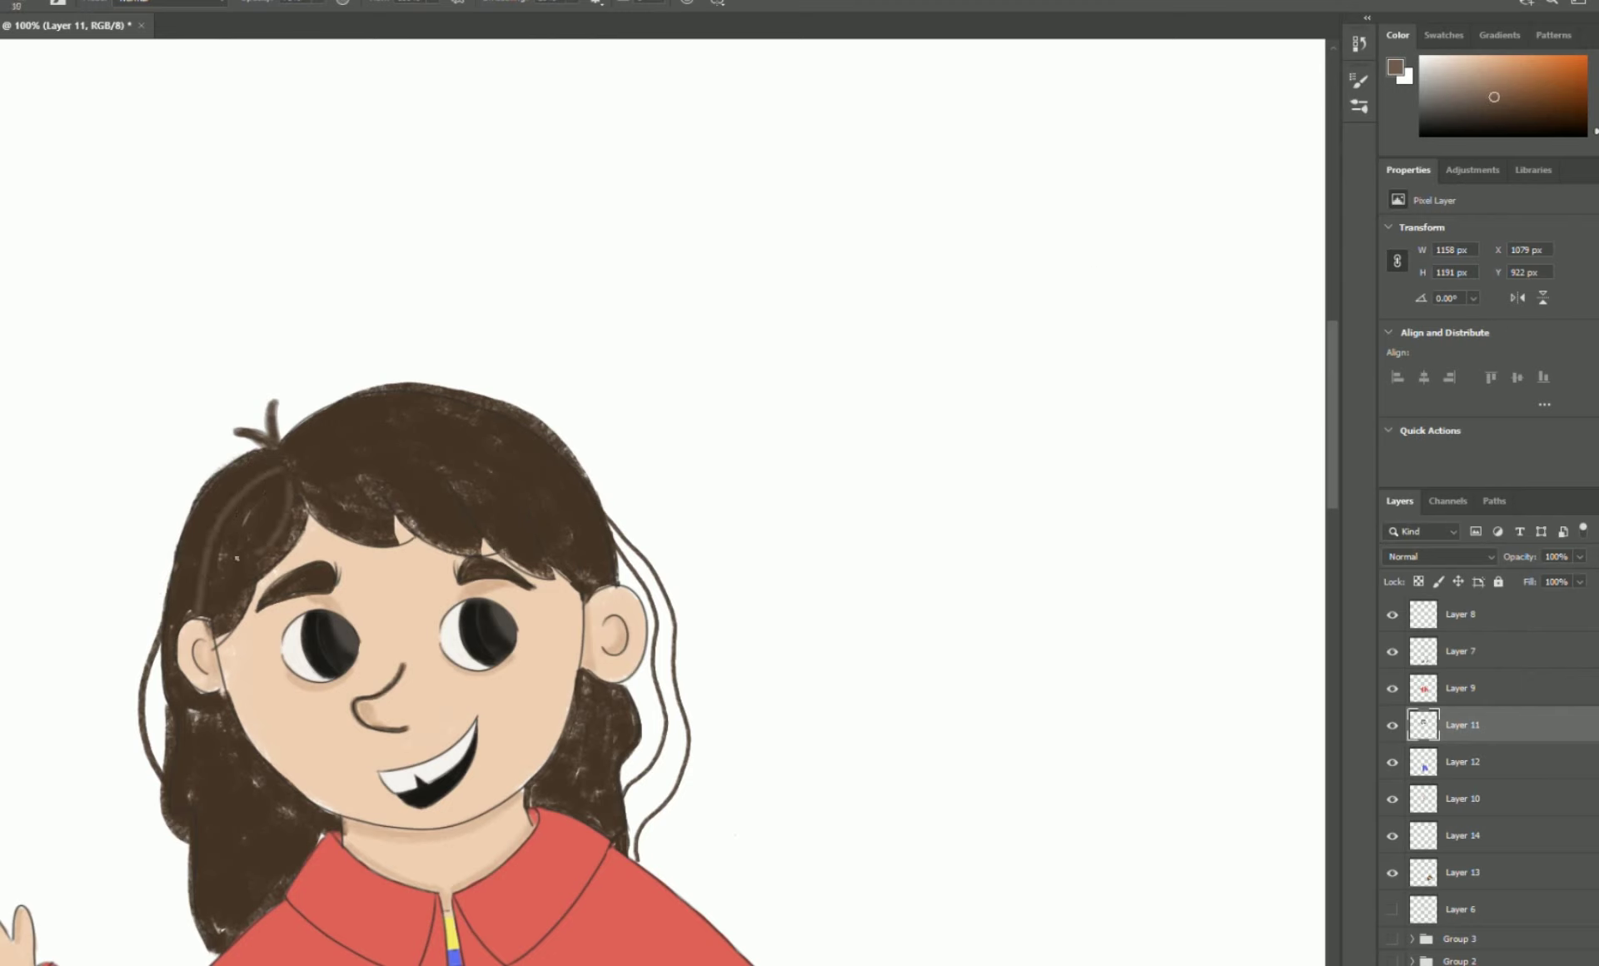
pyautogui.moveTo(262, 473); pyautogui.dragTo(215, 613)
pyautogui.hotkey('ctrl', 'z')
# Add lighter-brown strands to the lower hair on both sides, the crown and the fringe.
pyautogui.moveTo(184, 721)
pyautogui.mouseDown()
pyautogui.moveTo(170, 797)
pyautogui.moveTo(208, 800)
pyautogui.mouseUp()
pyautogui.moveTo(221, 747); pyautogui.dragTo(240, 904)
pyautogui.moveTo(264, 796); pyautogui.dragTo(263, 828)
pyautogui.moveTo(277, 859); pyautogui.dragTo(271, 880)
pyautogui.moveTo(353, 430); pyautogui.dragTo(415, 490)
pyautogui.moveTo(421, 420); pyautogui.dragTo(594, 553)
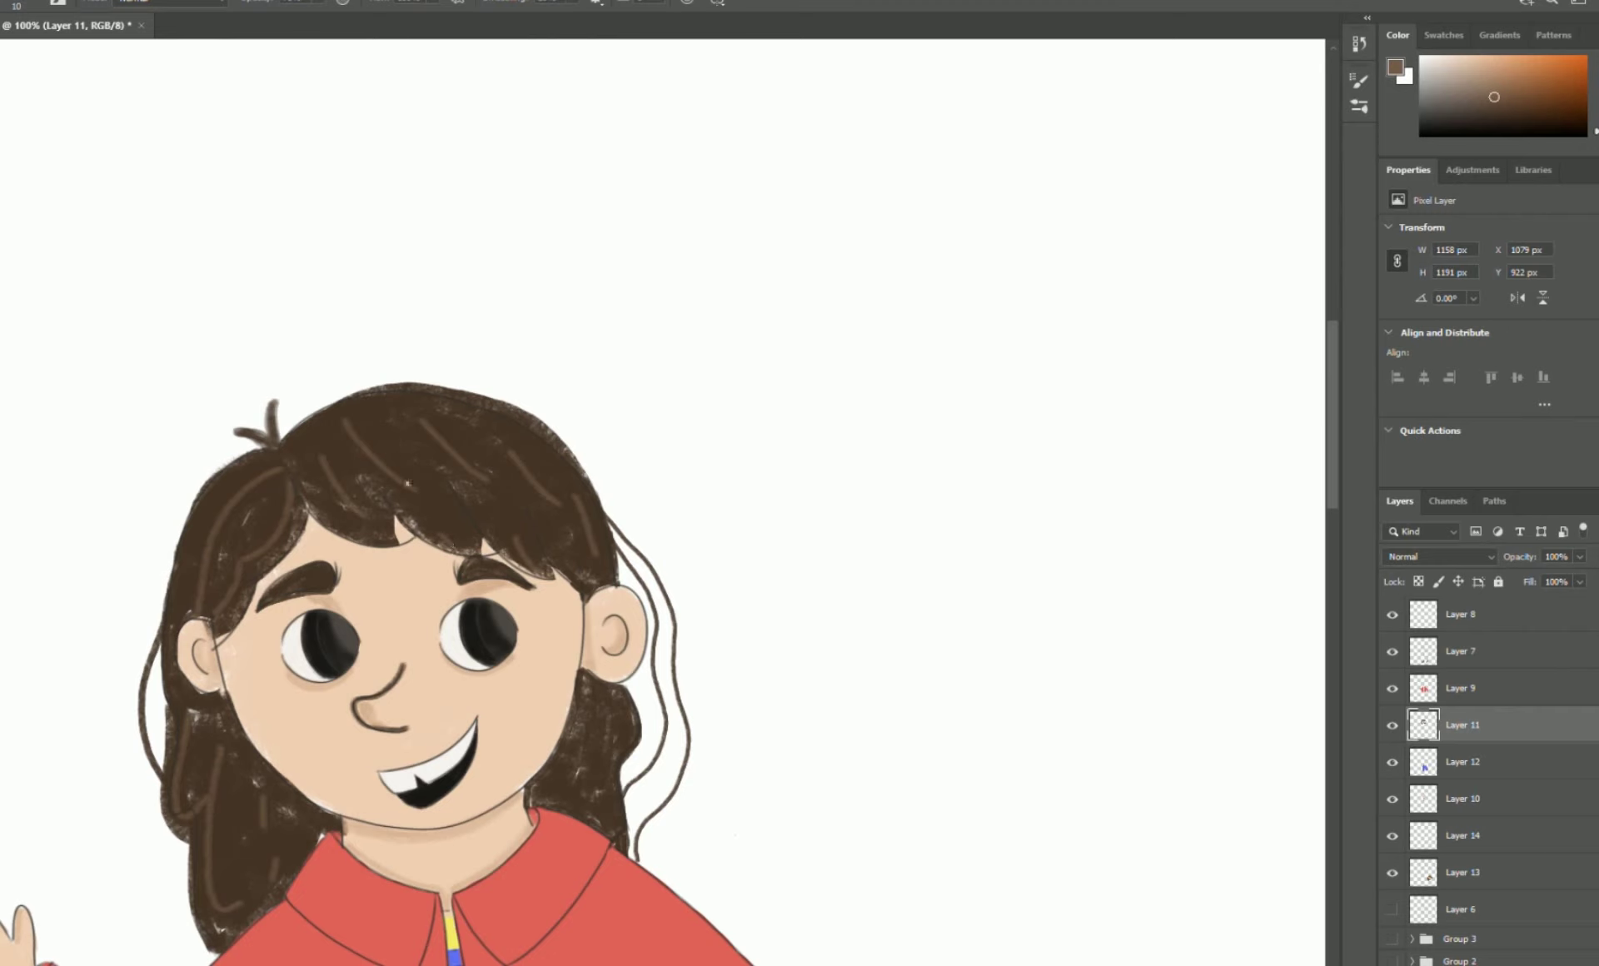
pyautogui.moveTo(587, 688); pyautogui.dragTo(599, 806)
# Paint short tan highlights over the lighter strands throughout the hair.
pyautogui.click(1507, 73)
pyautogui.moveTo(592, 696)
pyautogui.mouseDown()
pyautogui.moveTo(608, 796)
pyautogui.moveTo(569, 797)
pyautogui.mouseUp()
pyautogui.moveTo(516, 541); pyautogui.dragTo(528, 561)
pyautogui.moveTo(577, 500); pyautogui.dragTo(593, 543)
pyautogui.moveTo(433, 434); pyautogui.dragTo(450, 451)
pyautogui.moveTo(359, 442); pyautogui.dragTo(374, 457)
pyautogui.moveTo(328, 477)
pyautogui.mouseDown()
pyautogui.moveTo(348, 500)
pyautogui.moveTo(275, 536)
pyautogui.mouseUp()
pyautogui.moveTo(240, 501); pyautogui.dragTo(213, 534)
pyautogui.moveTo(181, 756); pyautogui.dragTo(190, 808)
pyautogui.moveTo(218, 759); pyautogui.dragTo(210, 848)
pyautogui.moveTo(268, 848); pyautogui.dragTo(273, 866)
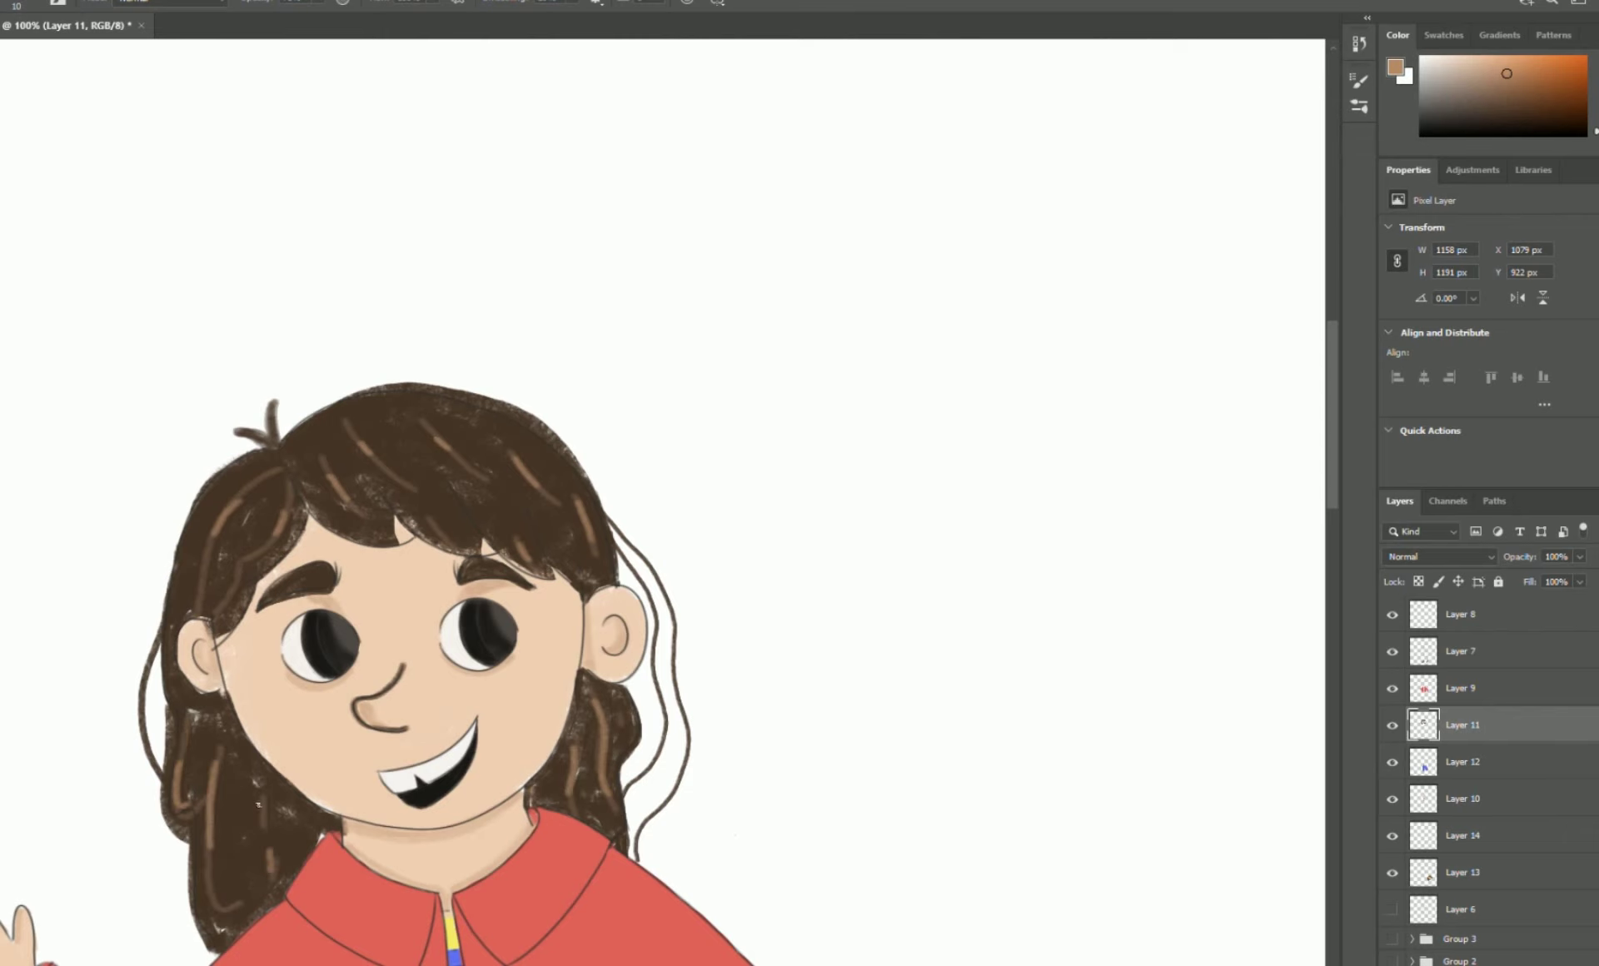
# Make Layer 7 active, checking what it holds by toggling its visibility.
pyautogui.hotkey('ctrl', '-')
pyautogui.hotkey('ctrl', '-')
pyautogui.hotkey('ctrl', '+')
pyautogui.click(1410, 623)
pyautogui.click(1392, 652)
pyautogui.click(1393, 652)
pyautogui.press('e')
pyautogui.hotkey('alt', '[')
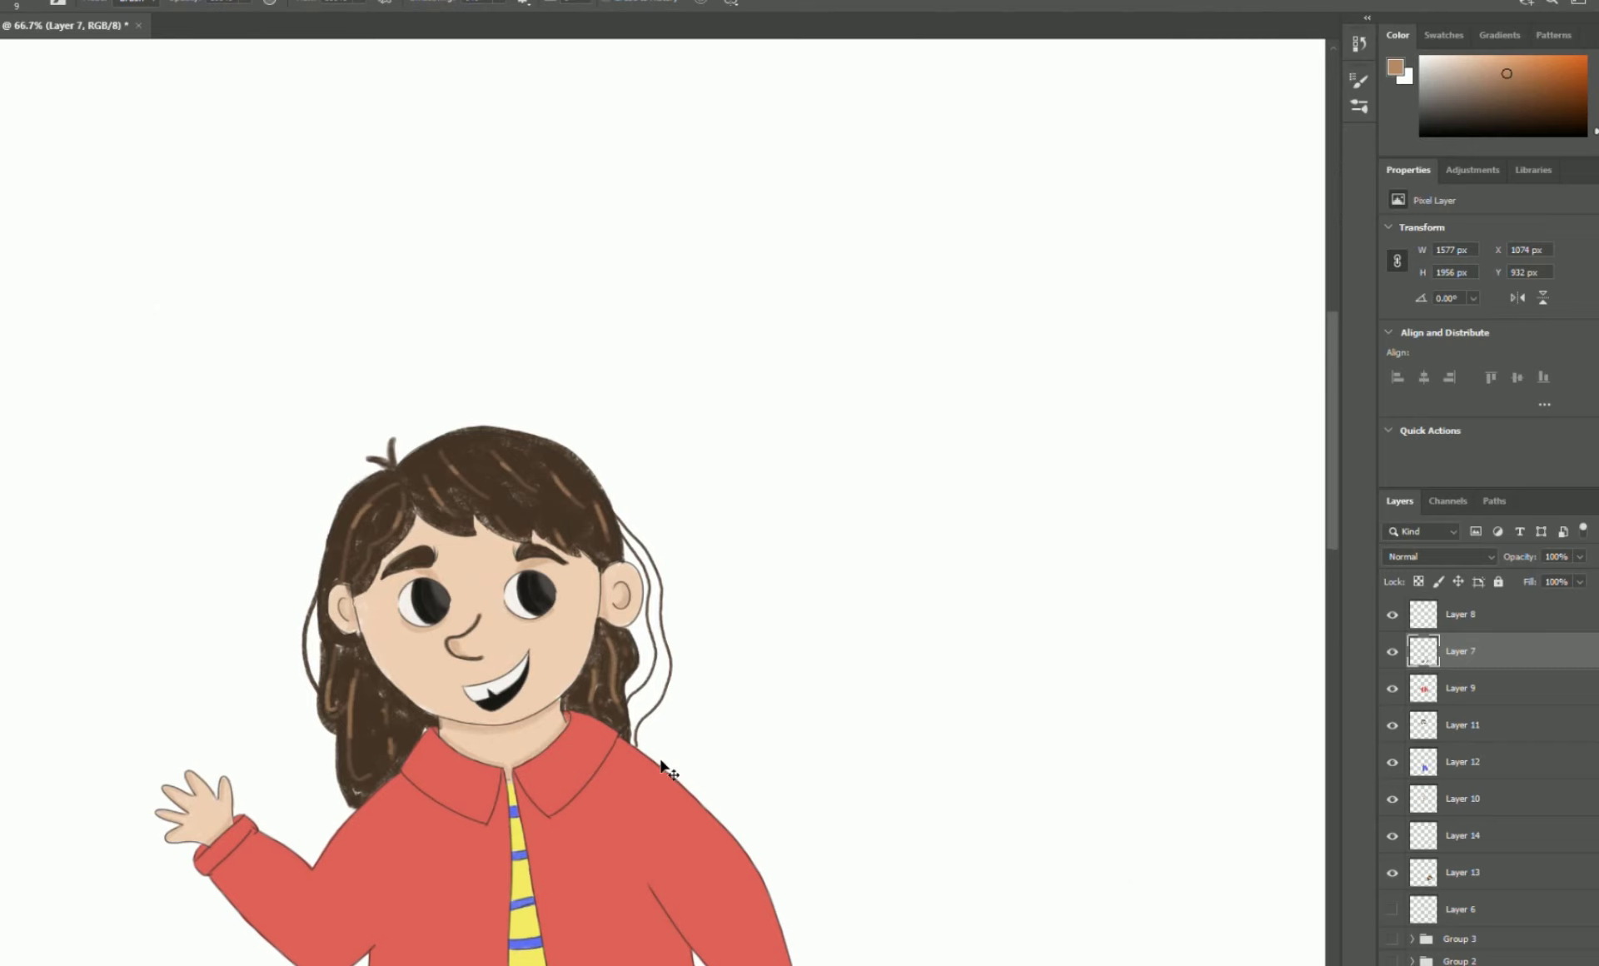
# Draw short eyelashes and an upper lid line on both eyes in the black sampled from the mouth.
pyautogui.hotkey('ctrl', '+')
pyautogui.hotkey('ctrl', '+')
pyautogui.moveTo(636, 375); pyautogui.dragTo(595, 423)
pyautogui.hotkey('ctrl', 'z')
pyautogui.press('b')
pyautogui.keyDown('alt'); pyautogui.click(576, 761); pyautogui.keyUp('alt')
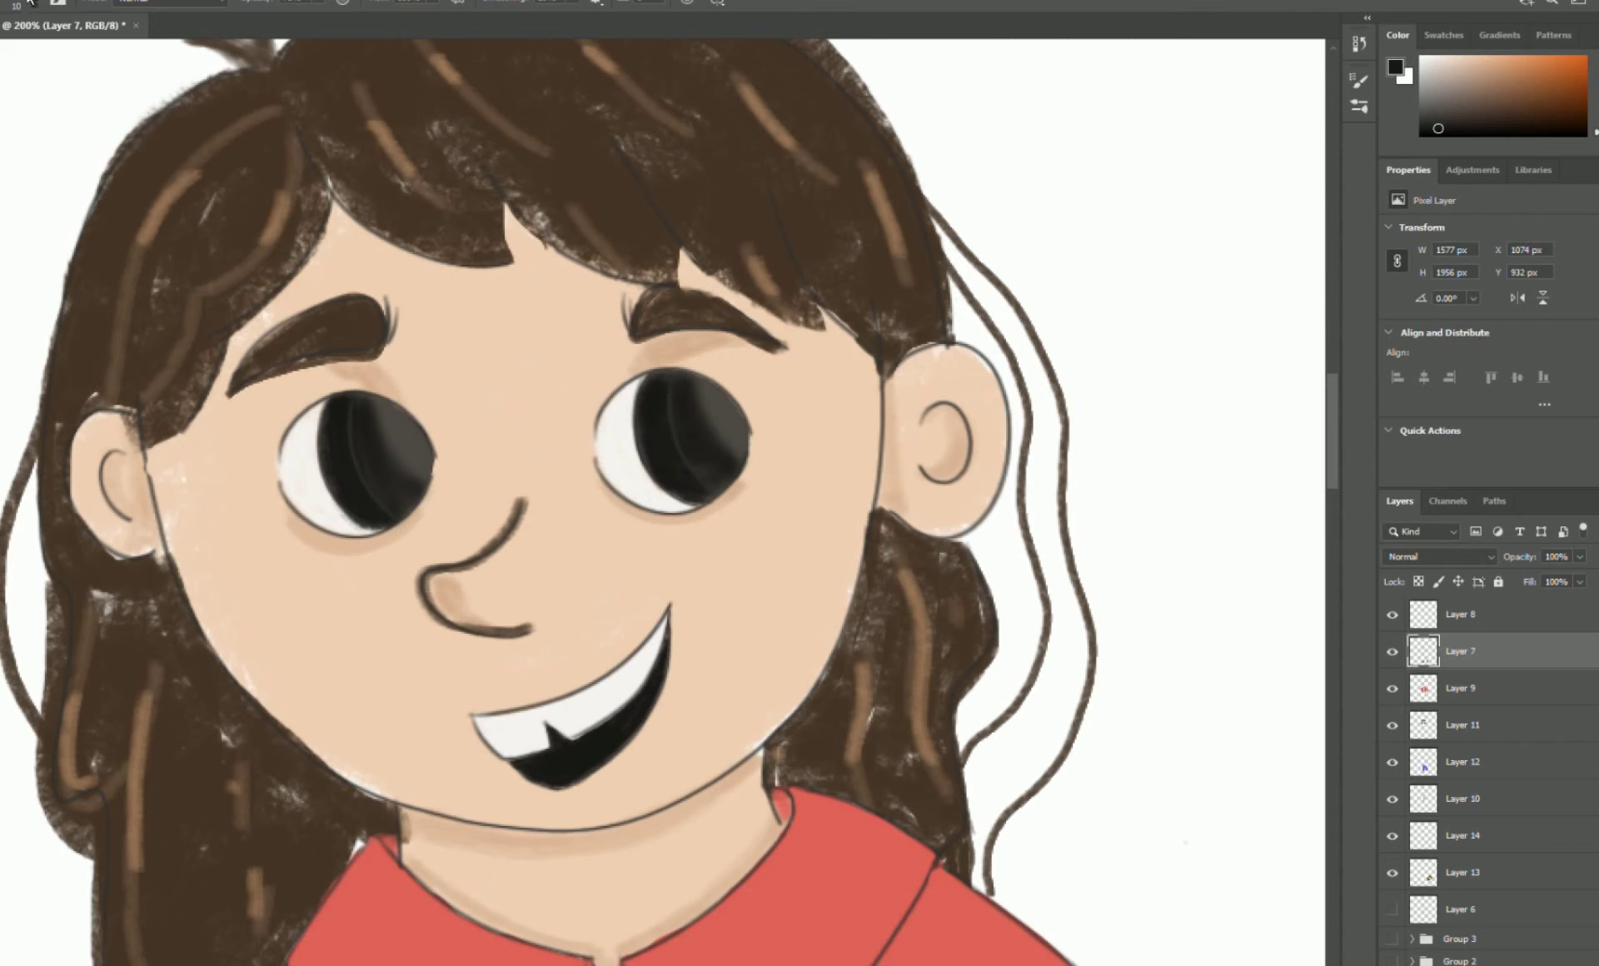
pyautogui.moveTo(589, 433)
pyautogui.mouseDown()
pyautogui.moveTo(755, 371)
pyautogui.moveTo(773, 390)
pyautogui.mouseUp()
pyautogui.moveTo(730, 404)
pyautogui.mouseDown()
pyautogui.moveTo(749, 399)
pyautogui.moveTo(746, 423)
pyautogui.mouseUp()
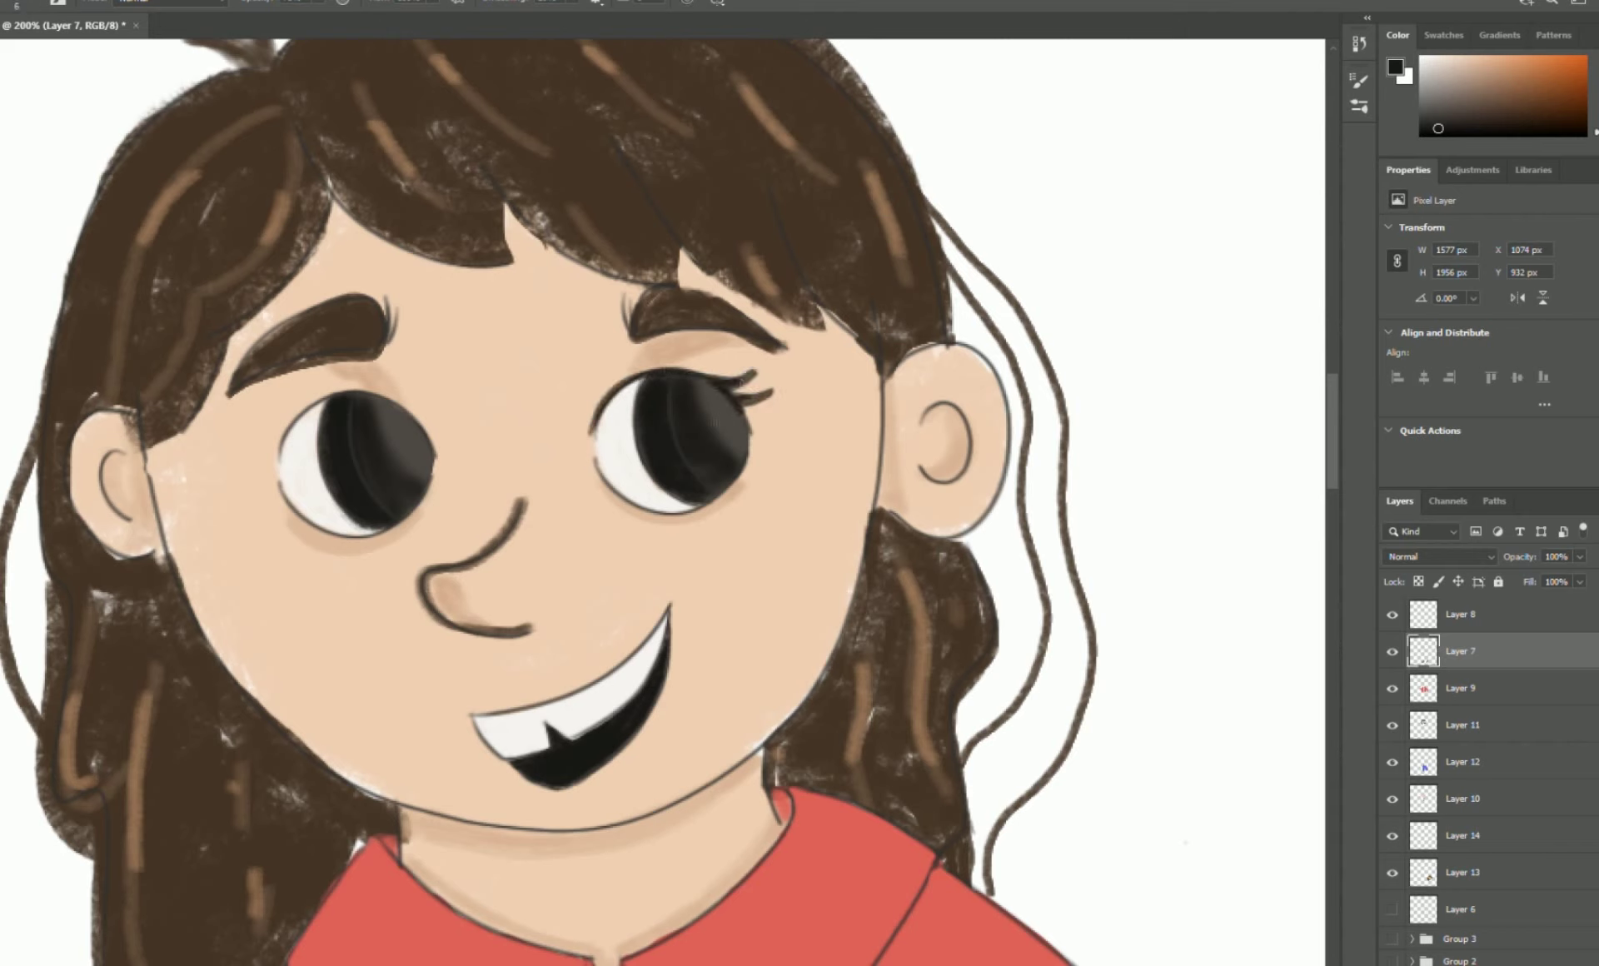
pyautogui.moveTo(289, 433)
pyautogui.mouseDown()
pyautogui.moveTo(254, 426)
pyautogui.moveTo(246, 454)
pyautogui.moveTo(296, 416)
pyautogui.mouseUp()
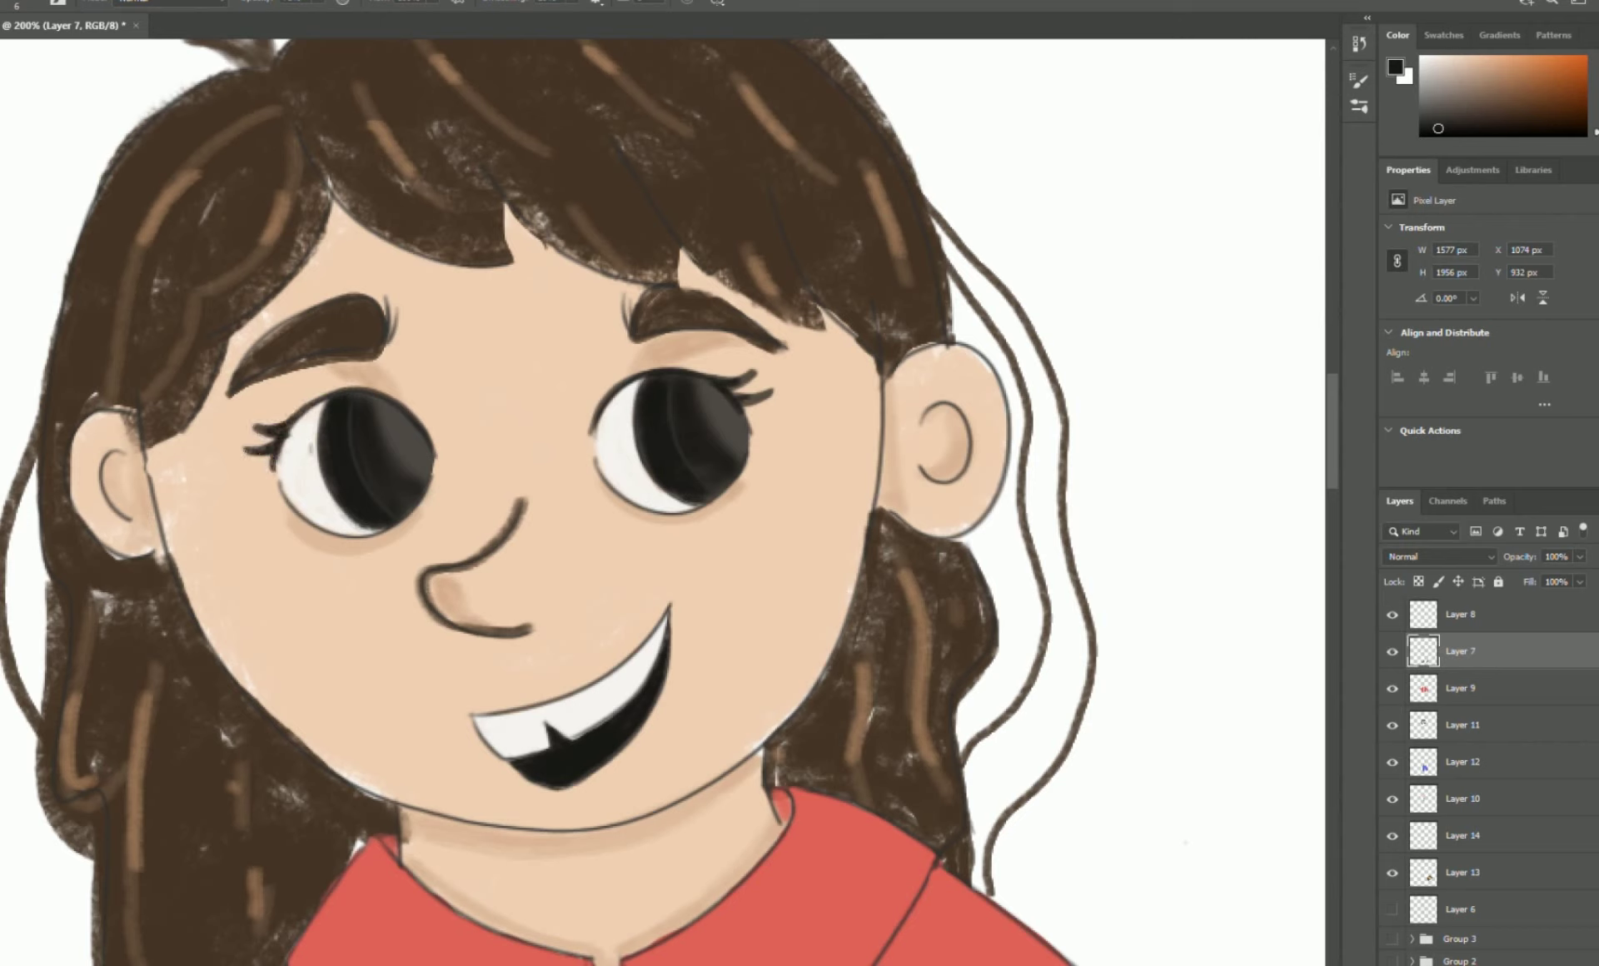
# Create a new empty layer directly above Layer 6, beneath all the character's layers.
pyautogui.press('e')
pyautogui.hotkey('ctrl', '-')
pyautogui.hotkey('ctrl', '-')
pyautogui.hotkey('ctrl', '-')
pyautogui.hotkey('ctrl', '-')
pyautogui.hotkey('ctrl', '-')
pyautogui.hotkey('ctrl', '-')
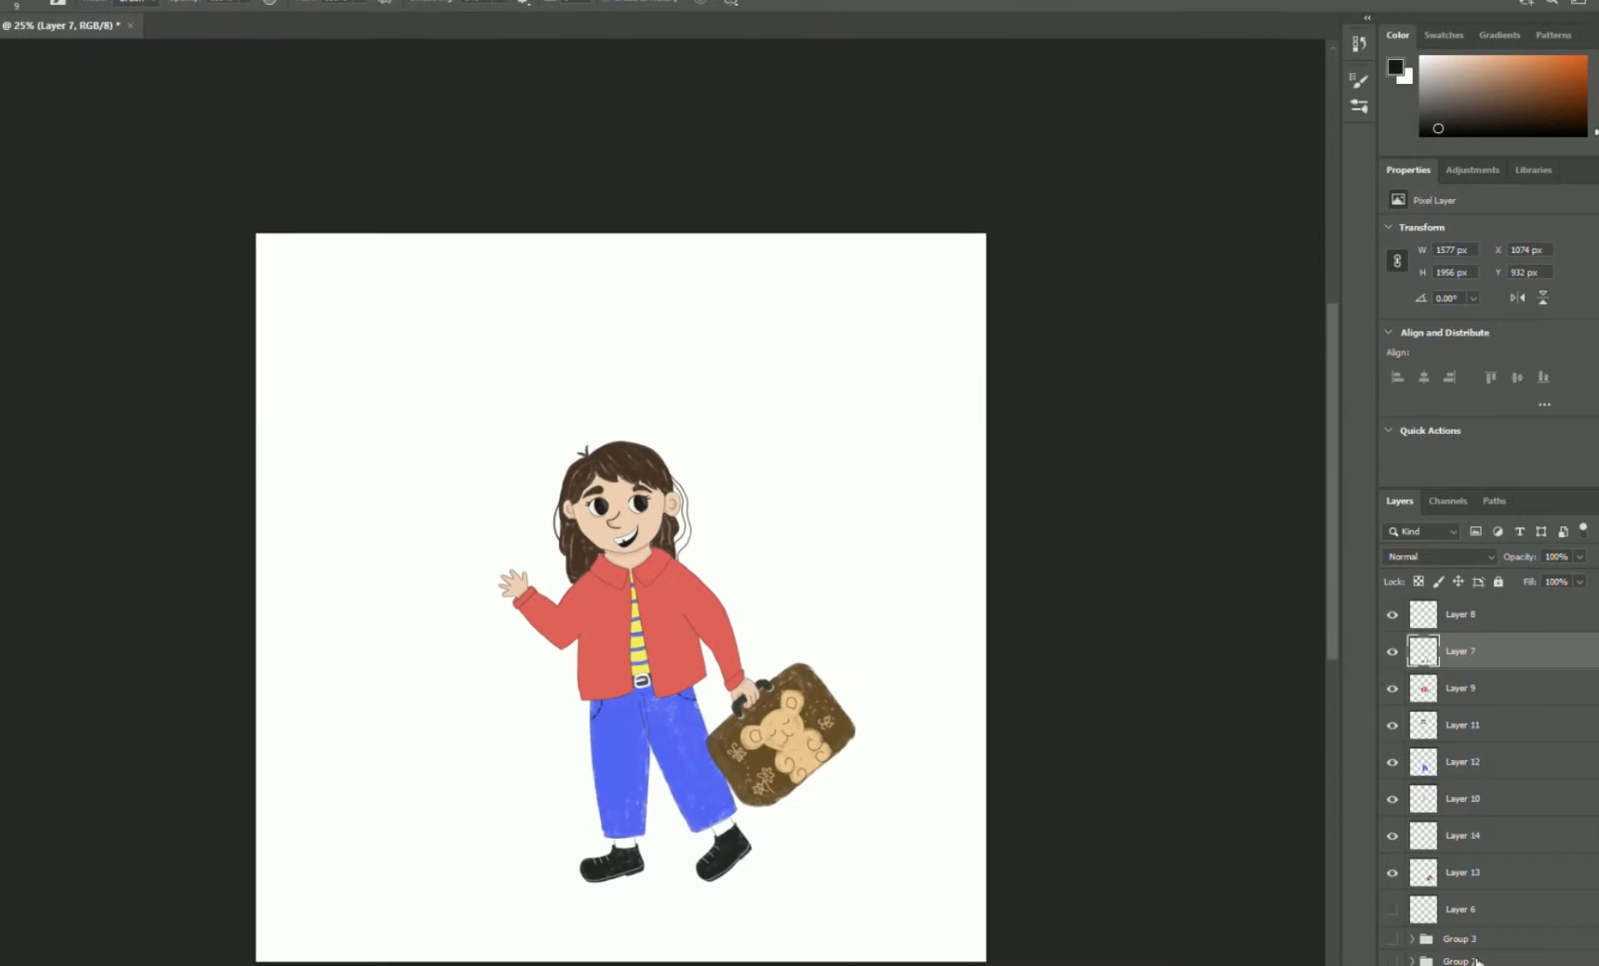
pyautogui.scroll(-1, 1478, 960)
pyautogui.click(1441, 871)
pyautogui.hotkey('ctrl', 'alt', 'shift', 'n')
# Group the character's layers from Layer 13 up to Layer 8 and show the rulers.
pyautogui.click(1496, 832)
pyautogui.scroll(1, 1483, 708)
pyautogui.keyDown('shift'); pyautogui.click(1468, 618); pyautogui.keyUp('shift')
pyautogui.hotkey('ctrl', 'g')
pyautogui.hotkey('ctrl', 'r')
pyautogui.moveTo(924, 687); pyautogui.dragTo(885, 621)
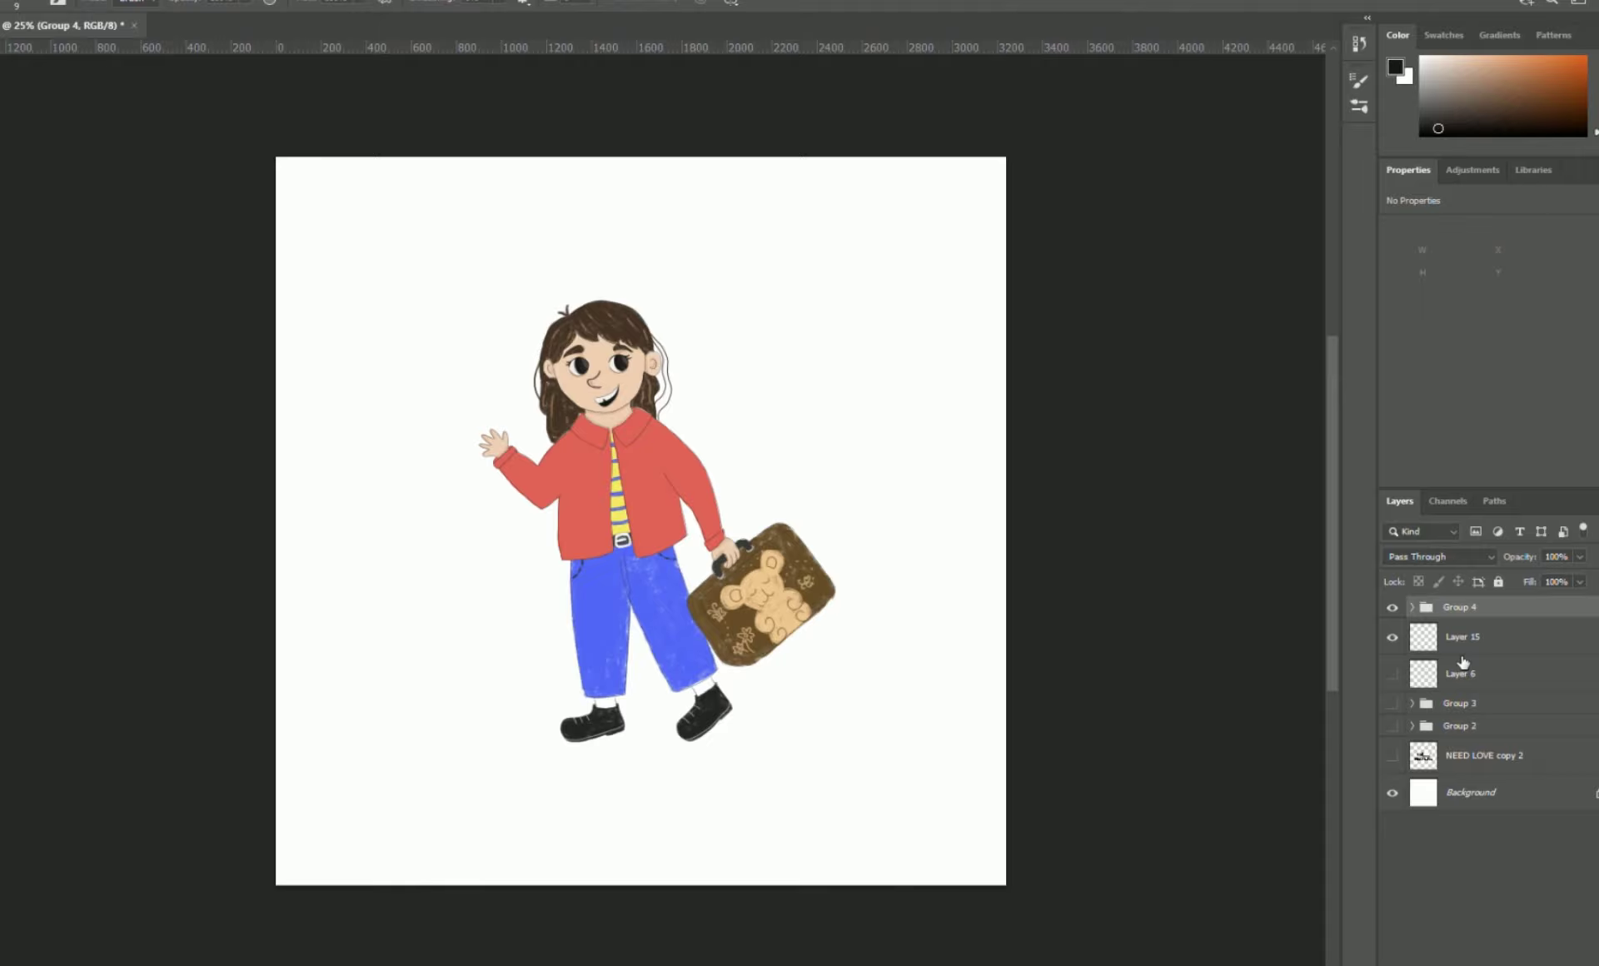
# Paint a large textured pale peach backdrop behind the character on Layer 15 with a 1000 px brush.
pyautogui.click(1463, 648)
pyautogui.keyDown('alt'); pyautogui.click(556, 340); pyautogui.keyUp('alt')
pyautogui.press('b')
pyautogui.press(']')
pyautogui.press(']')
pyautogui.press(']')
pyautogui.press(']')
pyautogui.press(']')
pyautogui.press(']')
pyautogui.press(']')
pyautogui.press(']')
pyautogui.press(']')
pyautogui.press(']')
pyautogui.moveTo(581, 329); pyautogui.dragTo(571, 583)
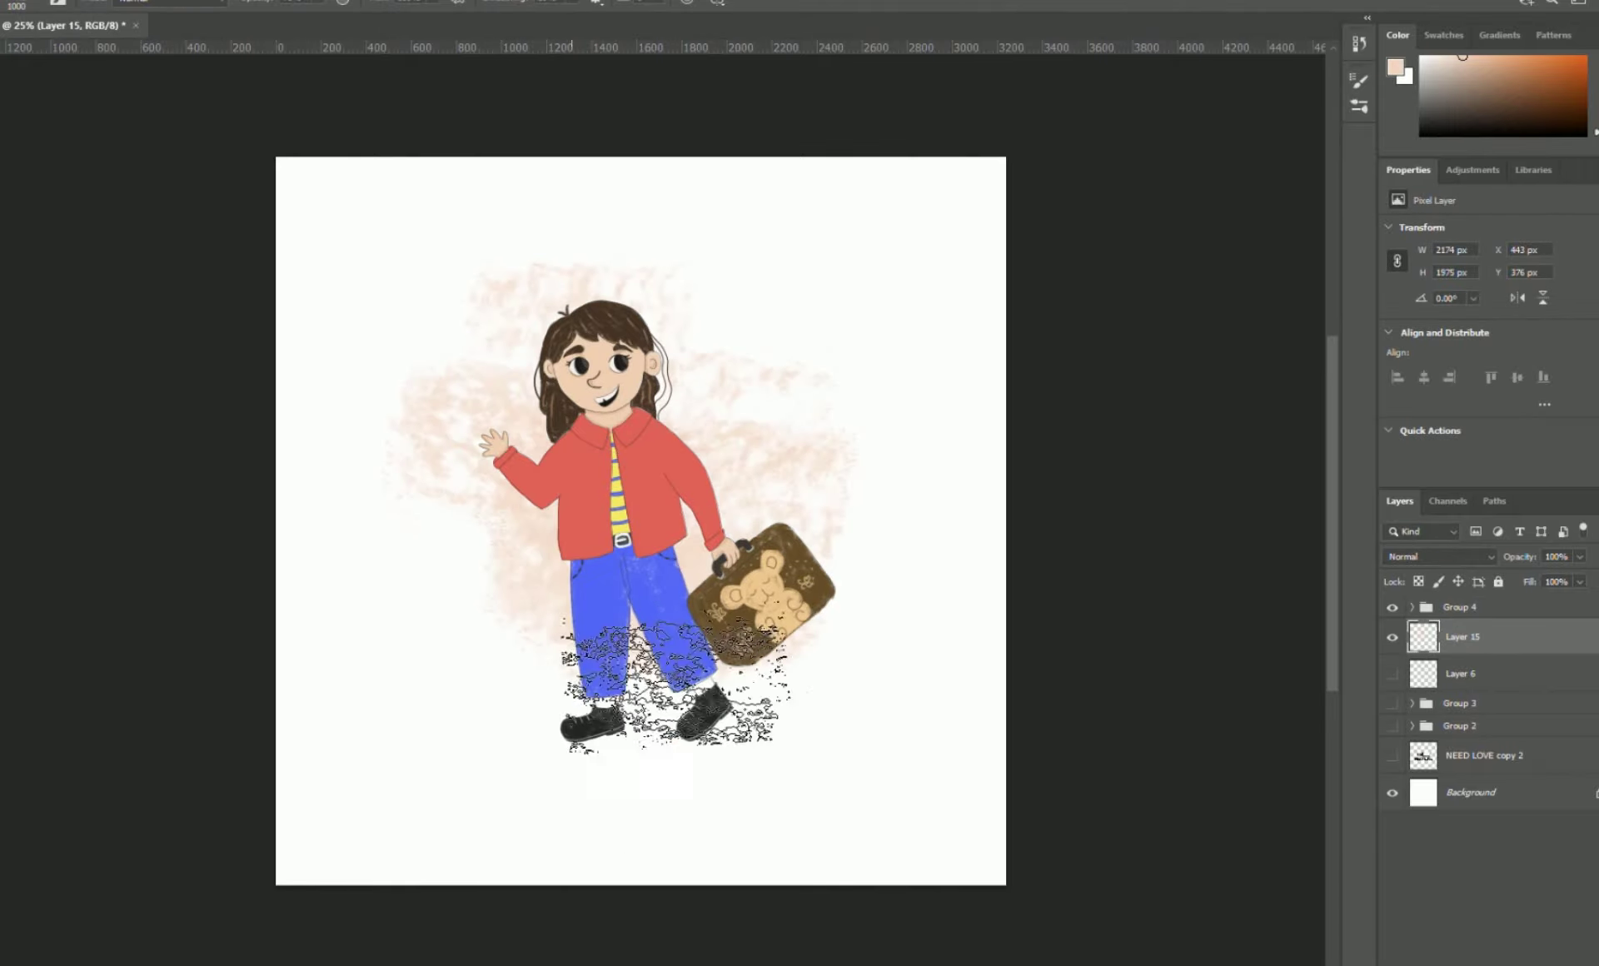
pyautogui.moveTo(676, 685)
pyautogui.mouseDown()
pyautogui.moveTo(849, 613)
pyautogui.moveTo(528, 596)
pyautogui.moveTo(910, 399)
pyautogui.moveTo(929, 741)
pyautogui.mouseUp()
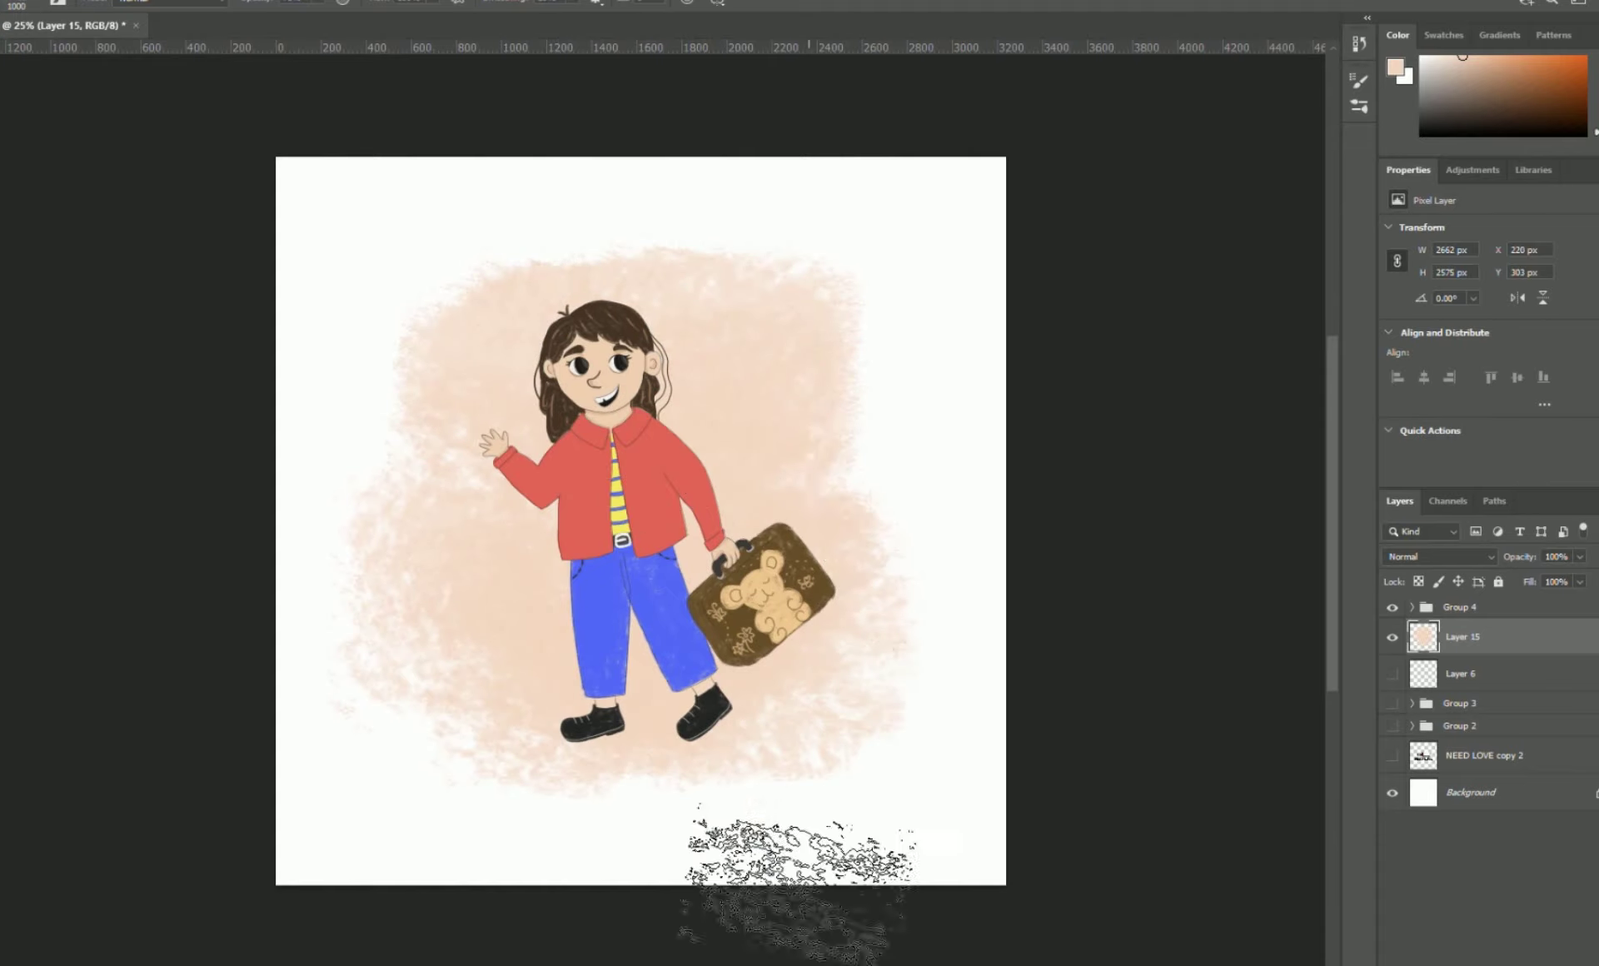
# Paint the first light green grass blades by one shoe on a new layer with a 70 px brush, and move that layer above Group 4.
pyautogui.press('[')
pyautogui.press('[')
pyautogui.press('[')
pyautogui.press('[')
pyautogui.press('[')
pyautogui.press('[')
pyautogui.press('[')
pyautogui.press('[')
pyautogui.hotkey('ctrl', 'alt', 'shift', 'n')
pyautogui.click(1595, 108)
pyautogui.click(1498, 75)
pyautogui.press('[')
pyautogui.press('[')
pyautogui.press('[')
pyautogui.press('[')
pyautogui.press('[')
pyautogui.press('[')
pyautogui.press('[')
pyautogui.press('[')
pyautogui.moveTo(550, 690)
pyautogui.mouseDown()
pyautogui.moveTo(563, 735)
pyautogui.moveTo(593, 721)
pyautogui.mouseUp()
pyautogui.moveTo(1460, 656); pyautogui.dragTo(1461, 603)
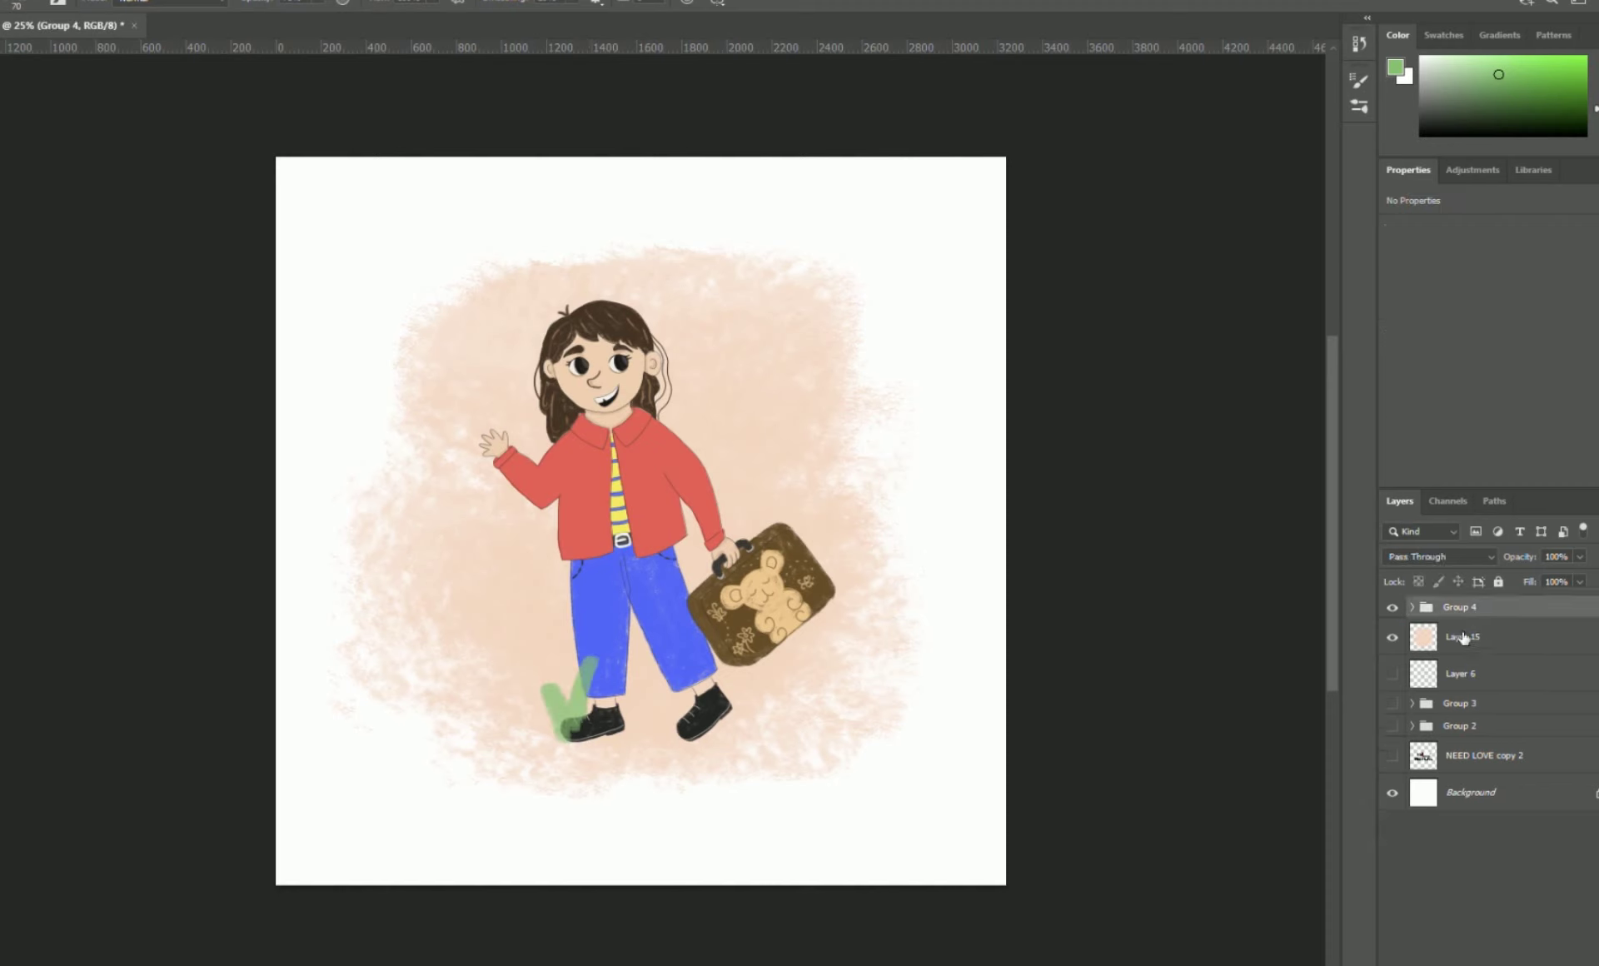
# Continue the light green grass blades across both shoes, undoing the unwanted strokes.
pyautogui.moveTo(579, 729)
pyautogui.mouseDown()
pyautogui.moveTo(609, 692)
pyautogui.moveTo(568, 739)
pyautogui.moveTo(640, 739)
pyautogui.moveTo(626, 707)
pyautogui.mouseUp()
pyautogui.hotkey('ctrl', 'z')
pyautogui.hotkey('ctrl', 'z')
pyautogui.moveTo(634, 688); pyautogui.dragTo(638, 703)
pyautogui.moveTo(641, 707)
pyautogui.mouseDown()
pyautogui.moveTo(679, 740)
pyautogui.moveTo(691, 691)
pyautogui.moveTo(733, 674)
pyautogui.mouseUp()
# Draw a small flower beside the grass with a thin dark green stem and outlined dark purple petals, using a smaller brush.
pyautogui.click(1537, 102)
pyautogui.hotkey('ctrl', 'z')
pyautogui.press('[')
pyautogui.press('[')
pyautogui.press('[')
pyautogui.press('[')
pyautogui.moveTo(518, 668)
pyautogui.mouseDown()
pyautogui.moveTo(553, 747)
pyautogui.moveTo(521, 638)
pyautogui.moveTo(496, 660)
pyautogui.moveTo(509, 642)
pyautogui.mouseUp()
pyautogui.hotkey('ctrl', 'z')
pyautogui.hotkey('ctrl', 'z')
pyautogui.click(1596, 65)
pyautogui.moveTo(512, 649); pyautogui.dragTo(513, 656)
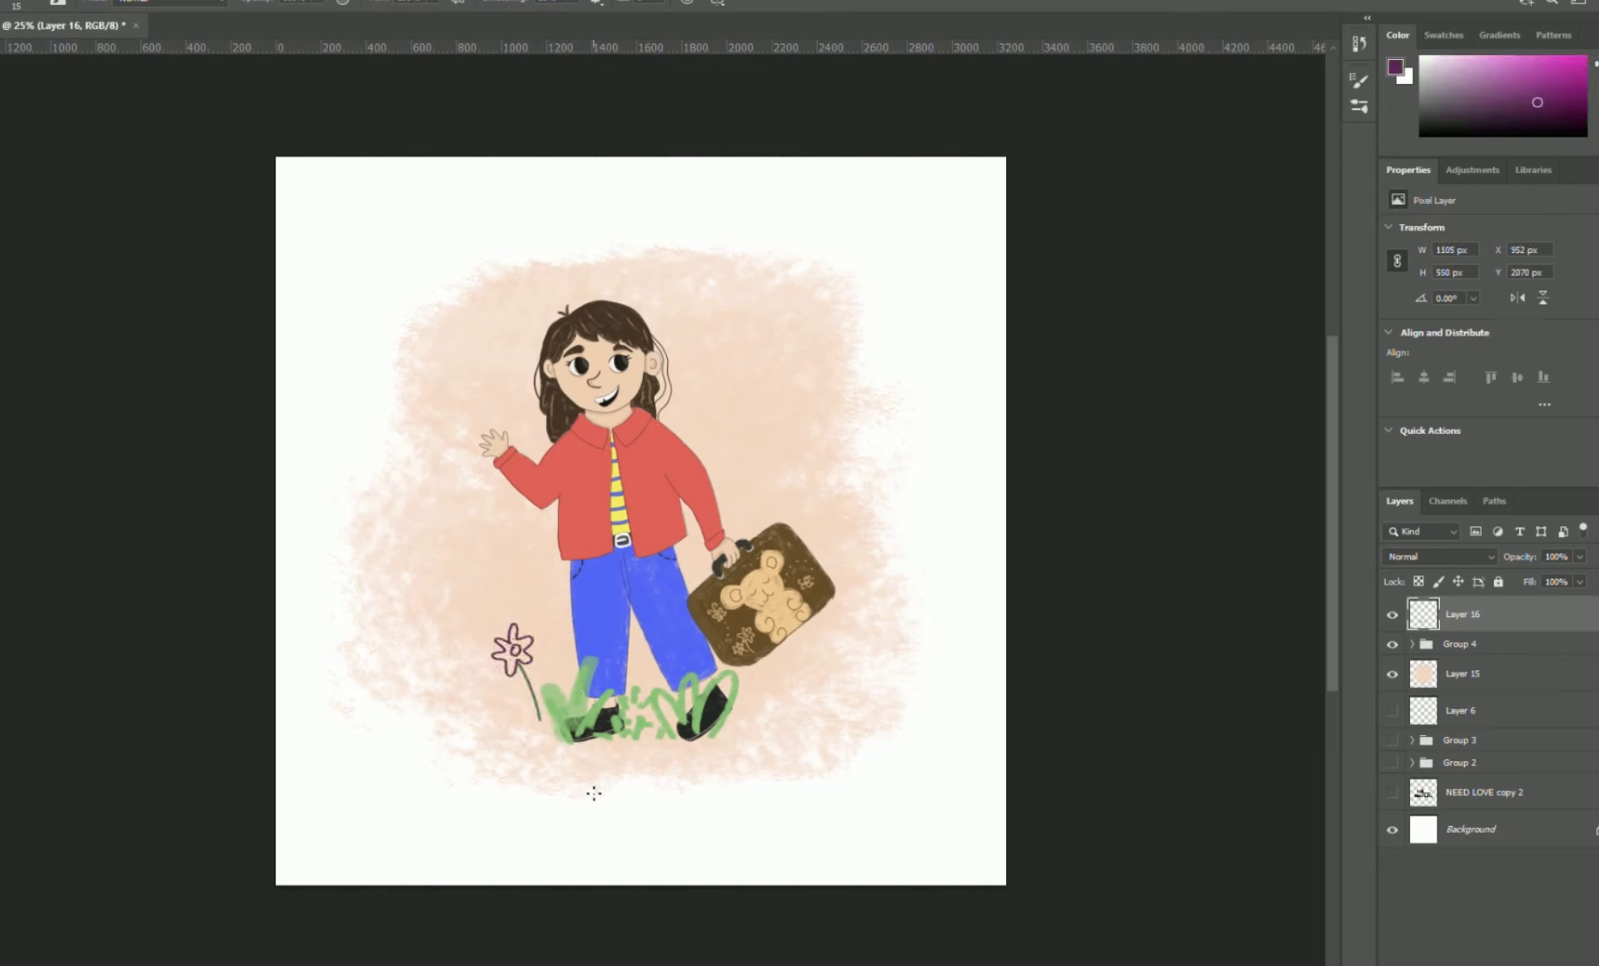
# Fill in more grass with the sampled light green and dab dark green accents among the blades and beyond the far shoe.
pyautogui.keyDown('alt'); pyautogui.click(642, 709); pyautogui.keyUp('alt')
pyautogui.moveTo(658, 741)
pyautogui.mouseDown()
pyautogui.moveTo(687, 683)
pyautogui.moveTo(728, 675)
pyautogui.moveTo(644, 717)
pyautogui.moveTo(654, 734)
pyautogui.moveTo(629, 725)
pyautogui.mouseUp()
pyautogui.click(1514, 108)
pyautogui.click(641, 718)
pyautogui.click(658, 724)
pyautogui.click(740, 712)
pyautogui.click(750, 726)
pyautogui.click(771, 711)
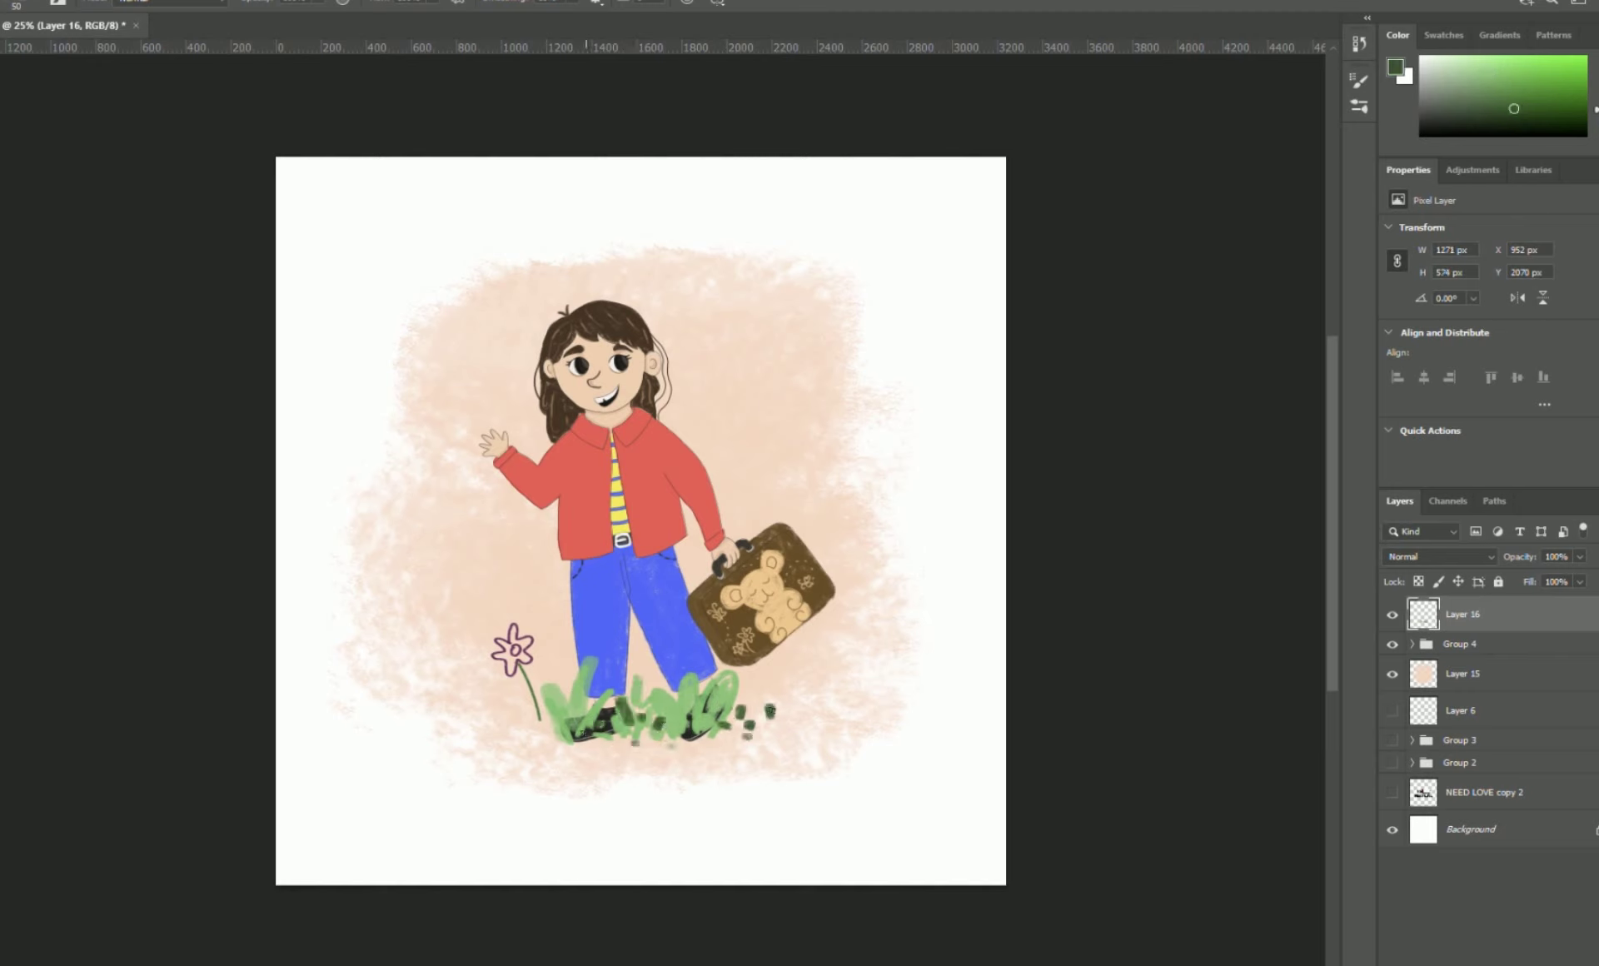
# Paint medium green leafy strokes among the grass around the shoes and extend the foliage past the far shoe.
pyautogui.keyDown('alt'); pyautogui.click(565, 713); pyautogui.keyUp('alt')
pyautogui.click(1516, 86)
pyautogui.moveTo(547, 694); pyautogui.dragTo(560, 714)
pyautogui.moveTo(550, 691); pyautogui.dragTo(566, 716)
pyautogui.moveTo(606, 701); pyautogui.dragTo(597, 724)
pyautogui.moveTo(738, 727)
pyautogui.mouseDown()
pyautogui.moveTo(776, 706)
pyautogui.moveTo(729, 735)
pyautogui.moveTo(667, 708)
pyautogui.moveTo(656, 725)
pyautogui.mouseUp()
# Fill the first flower's petals with the sampled dark purple and draw a second thin green stem beside it.
pyautogui.keyDown('alt'); pyautogui.click(514, 662); pyautogui.keyUp('alt')
pyautogui.moveTo(510, 637)
pyautogui.mouseDown()
pyautogui.moveTo(531, 645)
pyautogui.moveTo(490, 666)
pyautogui.moveTo(507, 653)
pyautogui.moveTo(543, 728)
pyautogui.moveTo(547, 656)
pyautogui.mouseUp()
pyautogui.keyDown('alt'); pyautogui.click(533, 702); pyautogui.keyUp('alt')
pyautogui.hotkey('ctrl', 'z')
pyautogui.press('[')
pyautogui.press('[')
pyautogui.press('[')
pyautogui.press('[')
pyautogui.press('[')
# Paint a smaller dark red flower on the second stem and give both flowers centres in the shirt's sampled yellow.
pyautogui.keyDown('alt'); pyautogui.click(527, 646); pyautogui.keyUp('alt')
pyautogui.click(1595, 57)
pyautogui.press(']')
pyautogui.press(']')
pyautogui.press(']')
pyautogui.press(']')
pyautogui.press(']')
pyautogui.press(']')
pyautogui.moveTo(552, 668)
pyautogui.mouseDown()
pyautogui.moveTo(563, 658)
pyautogui.moveTo(541, 681)
pyautogui.mouseUp()
pyautogui.moveTo(546, 670); pyautogui.dragTo(537, 667)
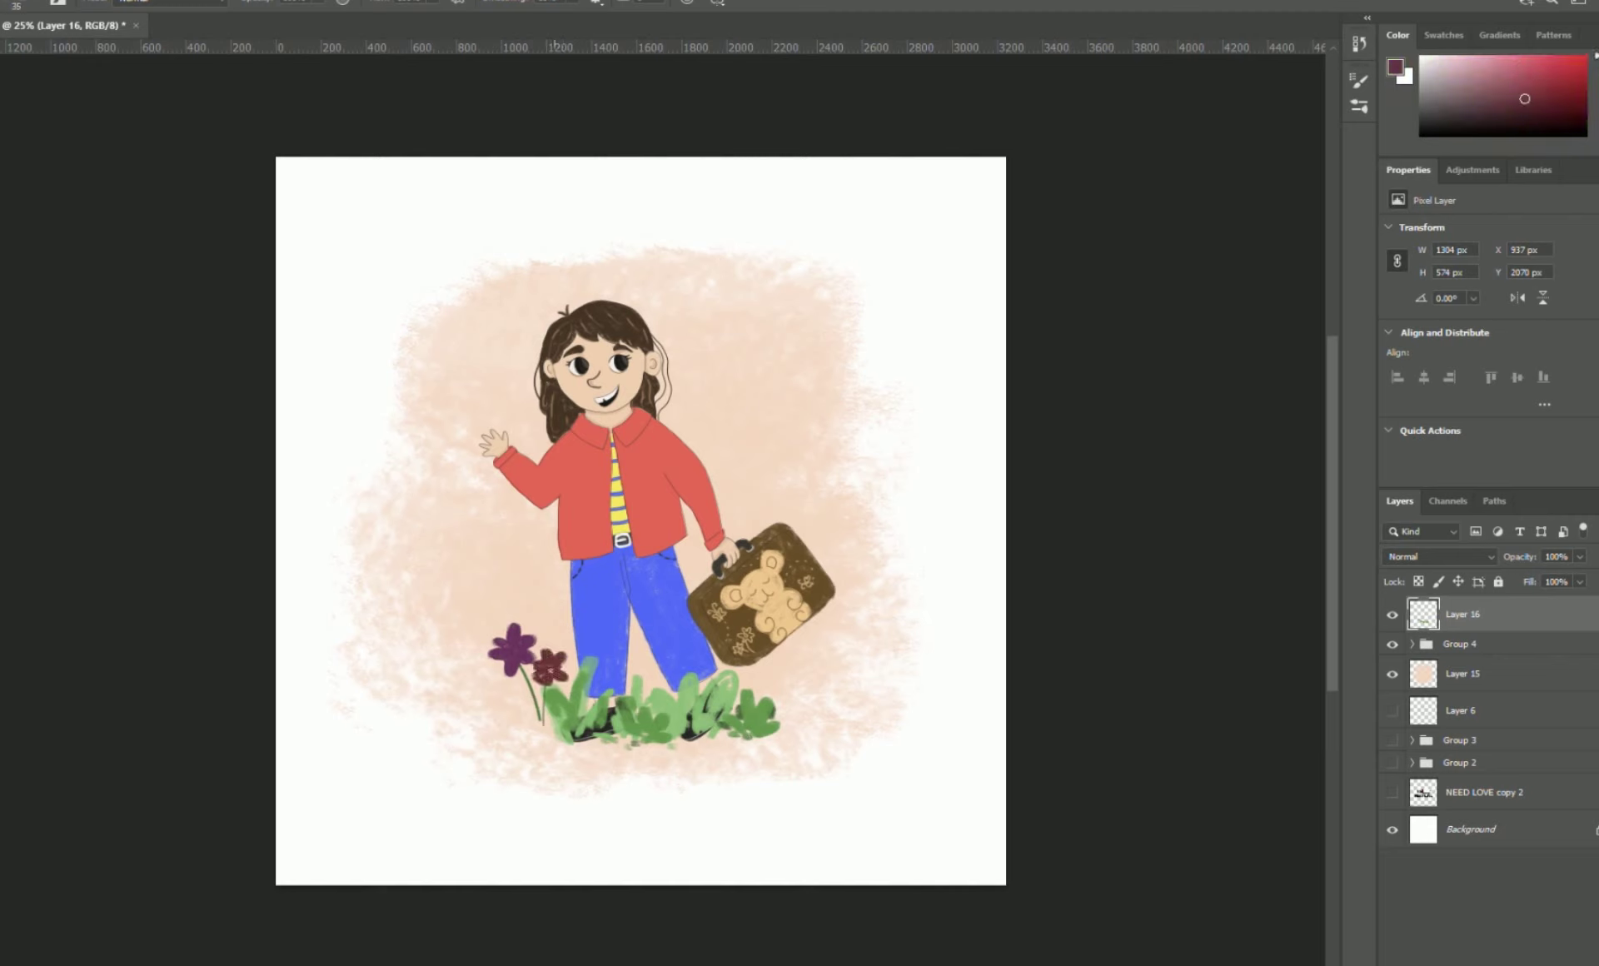
pyautogui.keyDown('alt'); pyautogui.click(620, 503); pyautogui.keyUp('alt')
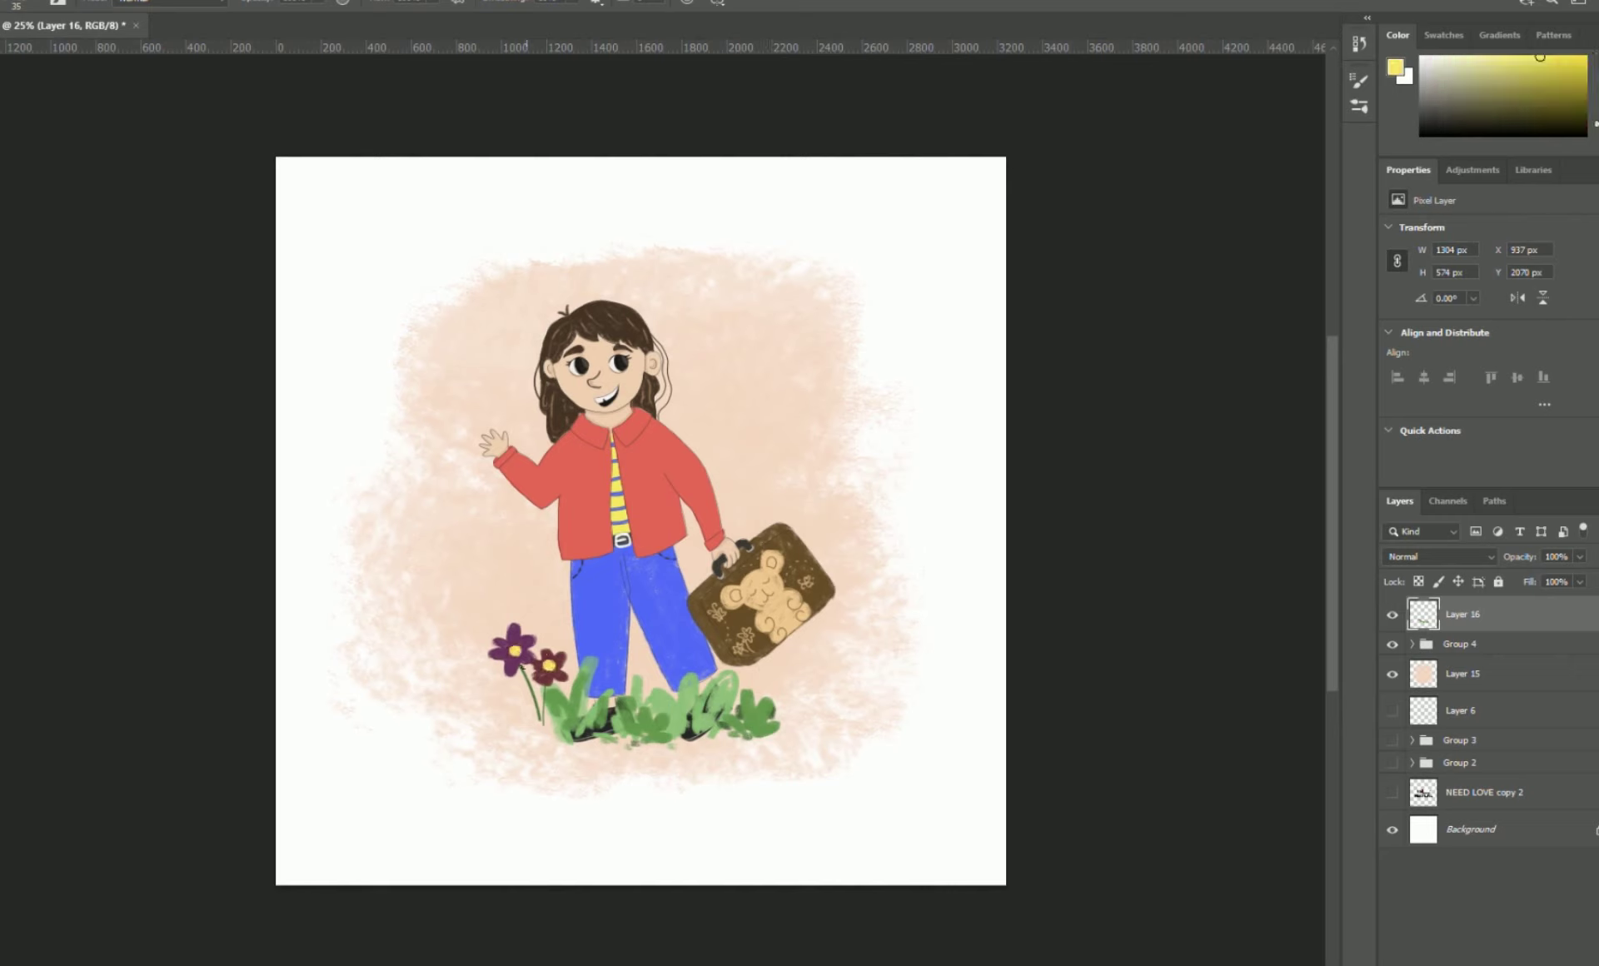
# Paint green leaves around the base of the purple and dark red flowers' stems with the sampled grass colour.
pyautogui.keyDown('alt'); pyautogui.click(567, 709); pyautogui.keyUp('alt')
pyautogui.moveTo(524, 706); pyautogui.dragTo(538, 735)
pyautogui.moveTo(539, 707); pyautogui.dragTo(545, 733)
pyautogui.moveTo(514, 722); pyautogui.dragTo(527, 731)
# Draw two thin green flower stems beneath the suitcase with a 10 px brush, undoing the unwanted strokes.
pyautogui.keyDown('alt'); pyautogui.click(750, 636); pyautogui.keyUp('alt')
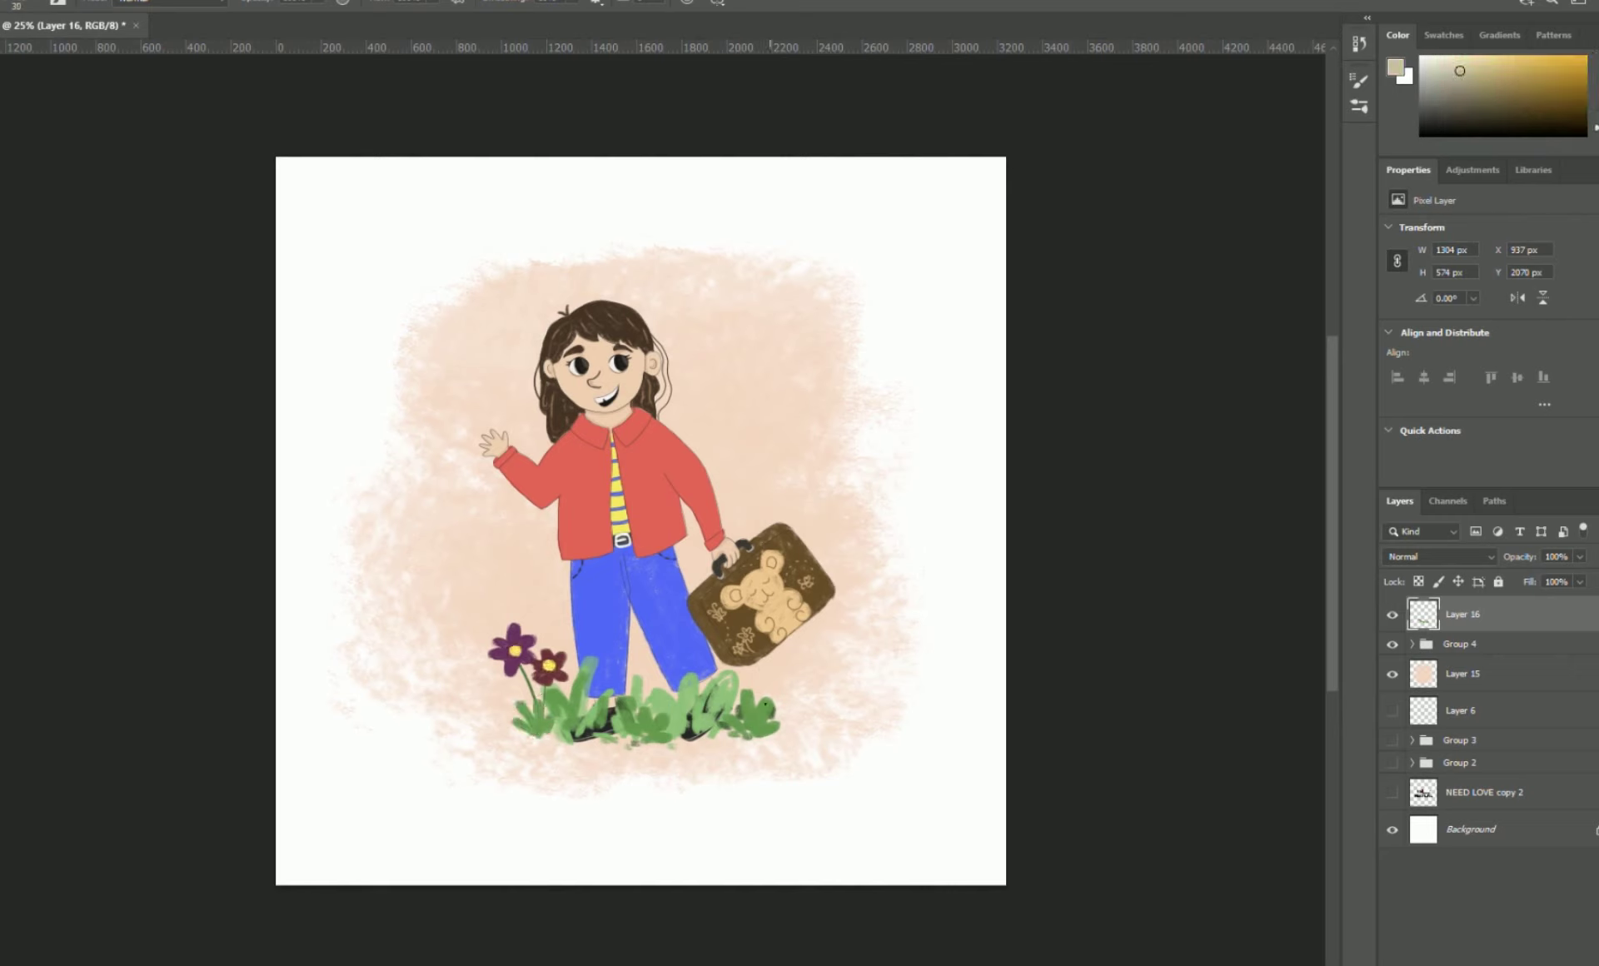
pyautogui.hotkey('ctrl', 'z')
pyautogui.keyDown('alt'); pyautogui.click(531, 686); pyautogui.keyUp('alt')
pyautogui.moveTo(813, 648)
pyautogui.mouseDown()
pyautogui.moveTo(794, 732)
pyautogui.moveTo(799, 719)
pyautogui.mouseUp()
pyautogui.hotkey('ctrl', 'z')
pyautogui.hotkey('ctrl', 'z')
pyautogui.hotkey('ctrl', 'z')
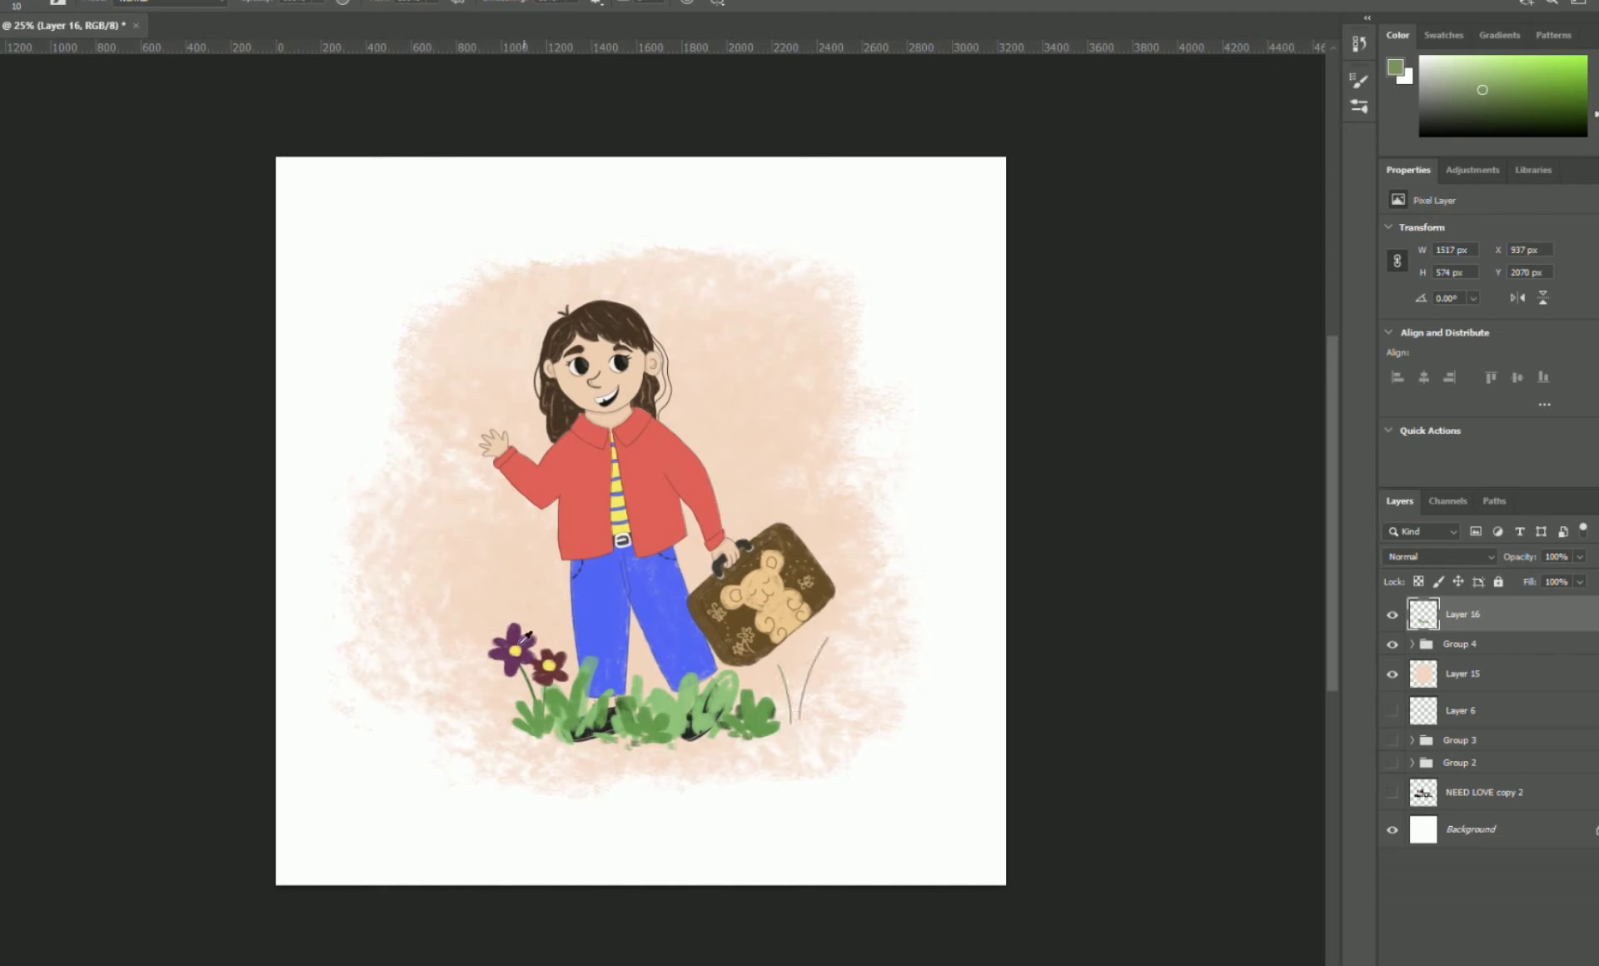
# Paint a periwinkle blue flower with a 50 px brush on the stem nearest the suitcase.
pyautogui.keyDown('alt'); pyautogui.click(526, 644); pyautogui.keyUp('alt')
pyautogui.click(1592, 83)
pyautogui.click(1508, 63)
pyautogui.press(']')
pyautogui.press(']')
pyautogui.press(']')
pyautogui.press(']')
pyautogui.moveTo(761, 665); pyautogui.dragTo(776, 661)
pyautogui.moveTo(770, 644); pyautogui.dragTo(780, 662)
pyautogui.moveTo(772, 679); pyautogui.dragTo(778, 664)
# Paint a light blue flower on the outer stem and add the shirt's yellow to the centres of both blue flowers.
pyautogui.moveTo(1594, 83); pyautogui.dragTo(1594, 94)
pyautogui.moveTo(824, 622); pyautogui.dragTo(831, 635)
pyautogui.moveTo(846, 628); pyautogui.dragTo(833, 638)
pyautogui.moveTo(830, 654); pyautogui.dragTo(831, 640)
pyautogui.moveTo(813, 637); pyautogui.dragTo(831, 635)
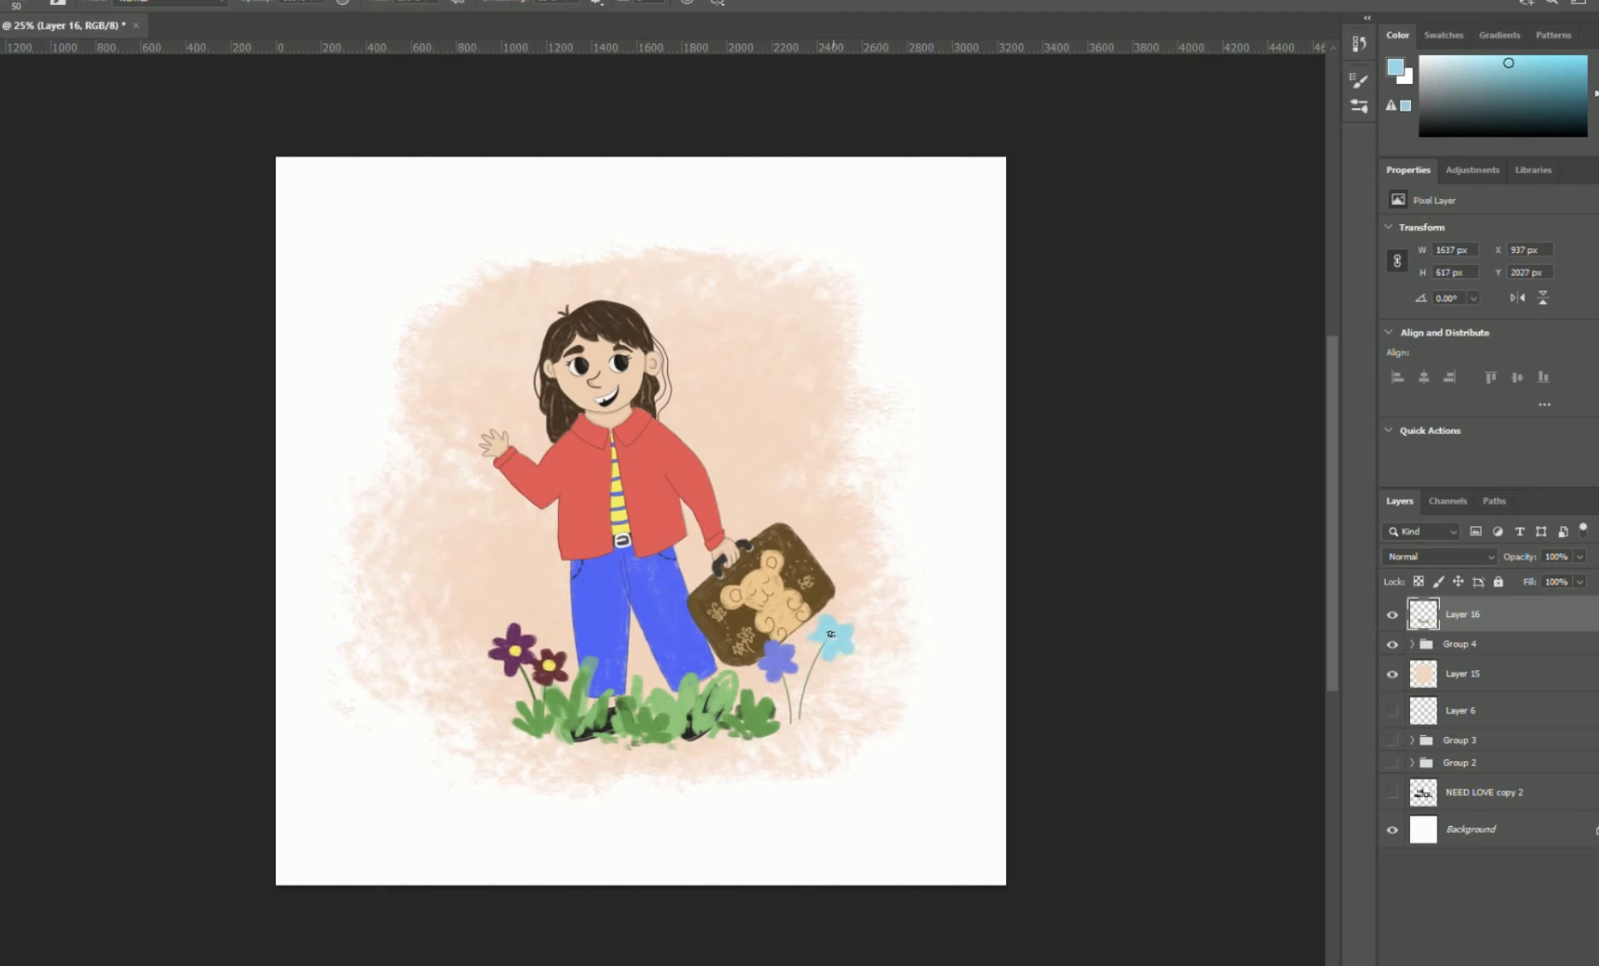
pyautogui.keyDown('alt'); pyautogui.click(622, 507); pyautogui.keyUp('alt')
pyautogui.click(833, 637)
# Paint green leaves at the blue flowers' base with a 35 px brush and scatter small dabs outward at both ends of the grass.
pyautogui.keyDown('alt'); pyautogui.click(537, 731); pyautogui.keyUp('alt')
pyautogui.press('[')
pyautogui.moveTo(787, 701); pyautogui.dragTo(797, 722)
pyautogui.keyDown('alt'); pyautogui.click(649, 718); pyautogui.keyUp('alt')
pyautogui.moveTo(807, 690); pyautogui.dragTo(808, 720)
pyautogui.moveTo(792, 723); pyautogui.dragTo(832, 728)
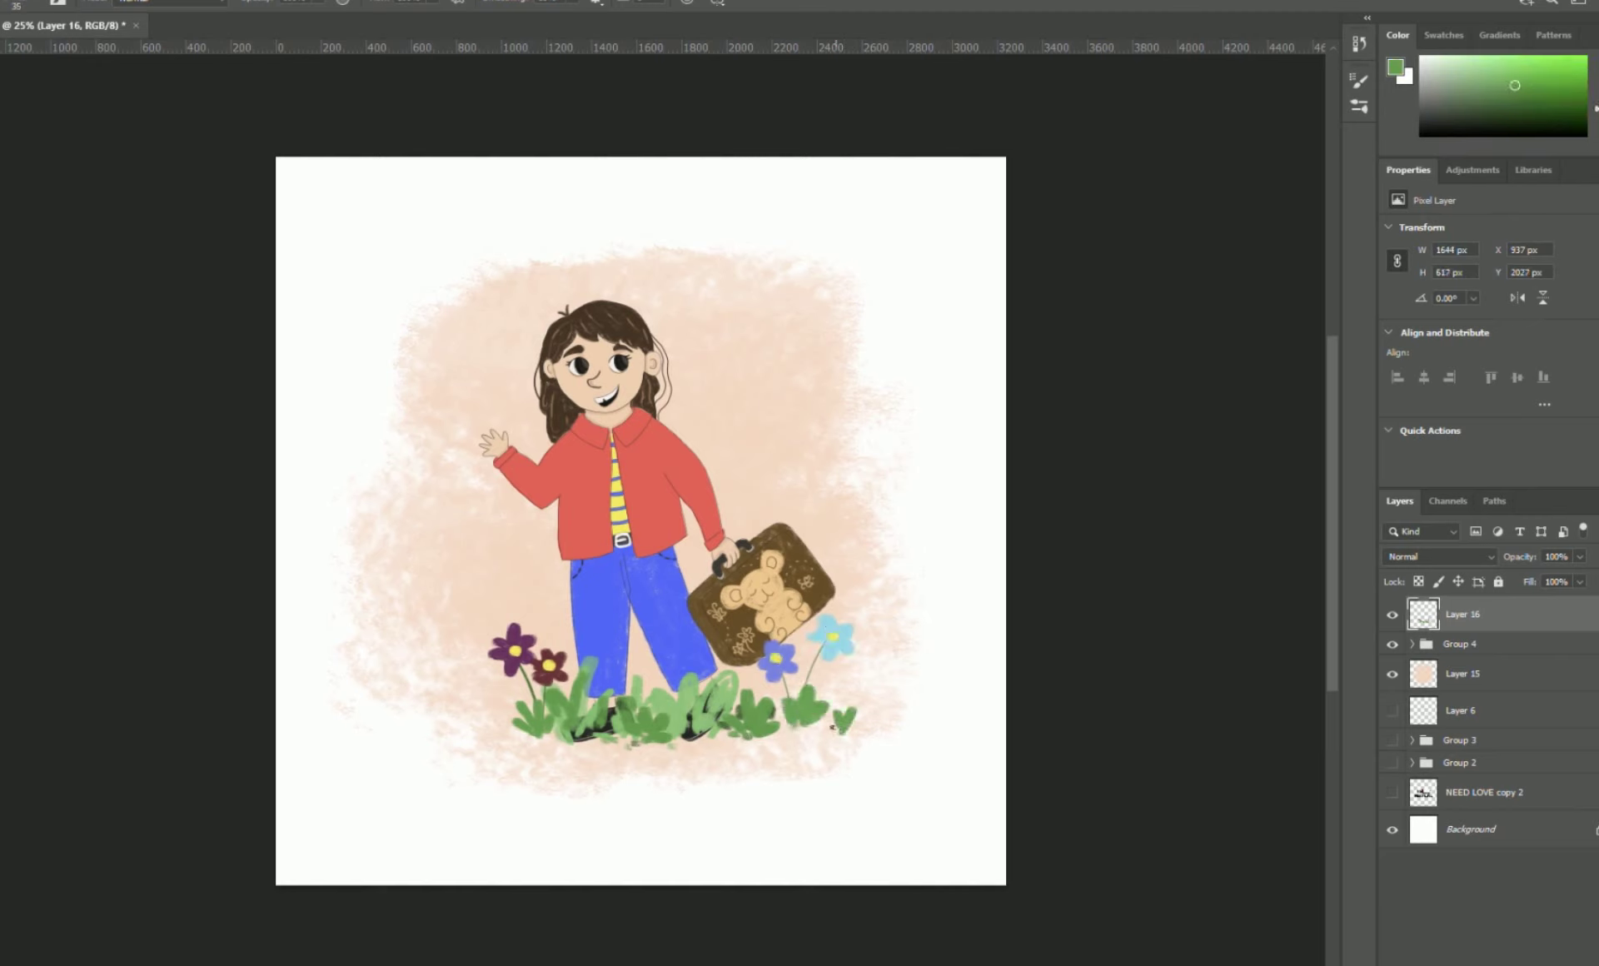
pyautogui.moveTo(488, 707); pyautogui.dragTo(508, 716)
pyautogui.moveTo(472, 714); pyautogui.dragTo(488, 731)
pyautogui.moveTo(866, 727); pyautogui.dragTo(898, 732)
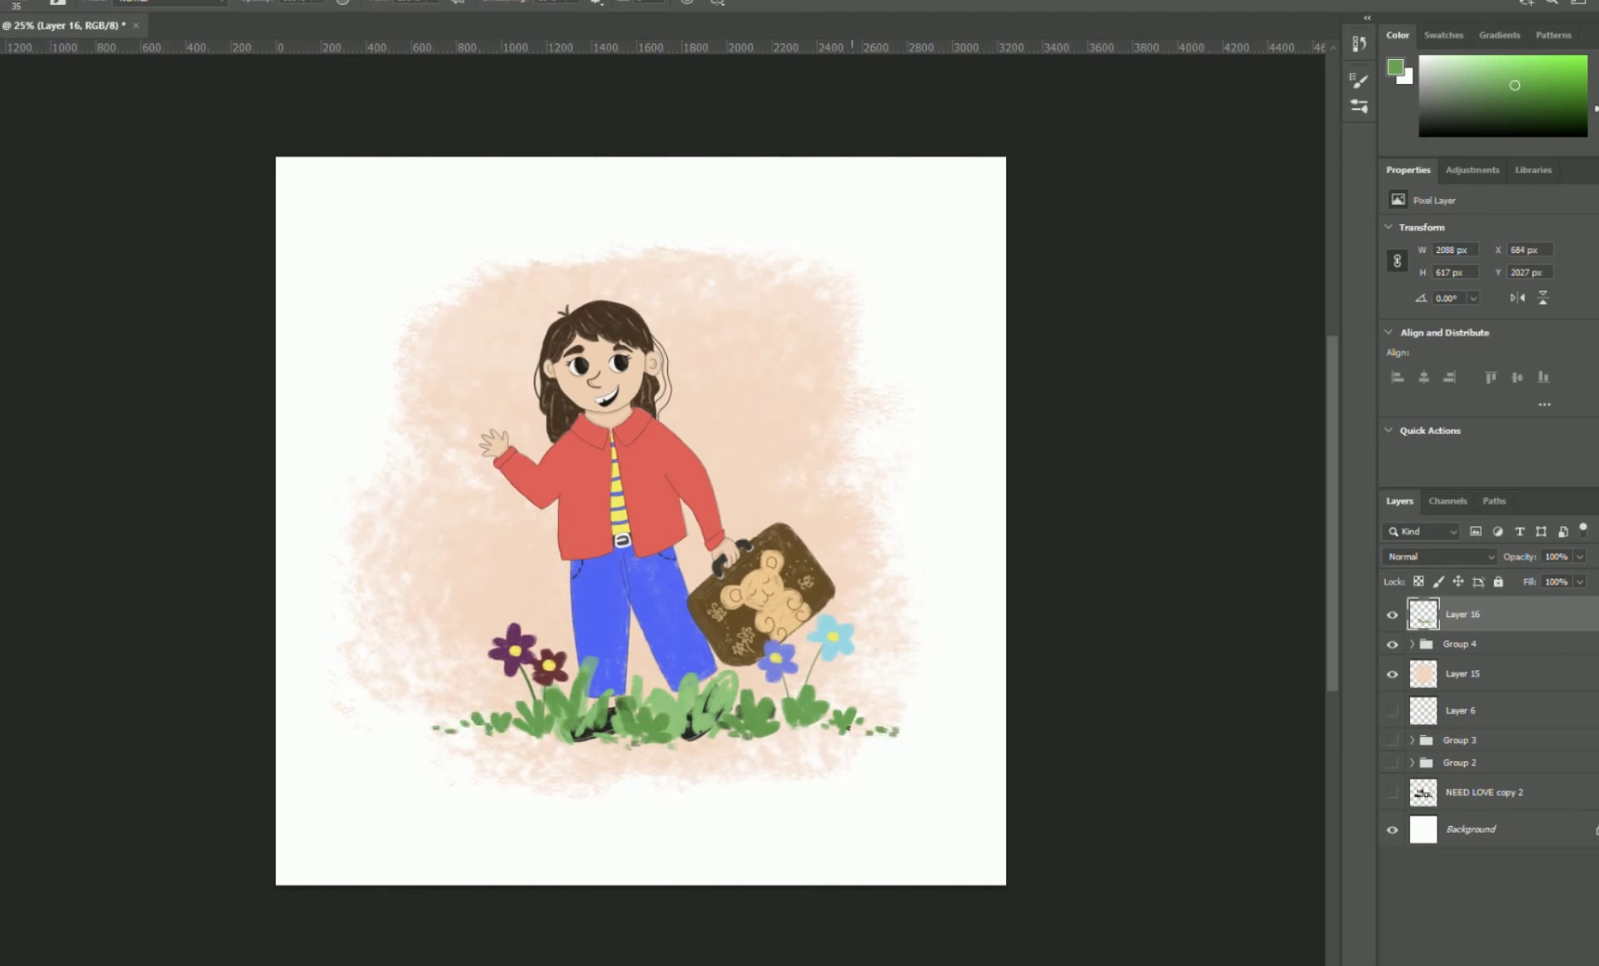
# Draw thin dark green grass blades among the foliage with a fine brush on a new layer directly above Group 4.
pyautogui.click(1536, 105)
pyautogui.moveTo(715, 671); pyautogui.dragTo(682, 721)
pyautogui.hotkey('ctrl', 'z')
pyautogui.click(1536, 644)
pyautogui.hotkey('ctrl', 'alt', 'shift', 'n')
pyautogui.moveTo(682, 657); pyautogui.dragTo(687, 717)
pyautogui.moveTo(568, 654); pyautogui.dragTo(593, 704)
pyautogui.moveTo(503, 683); pyautogui.dragTo(514, 719)
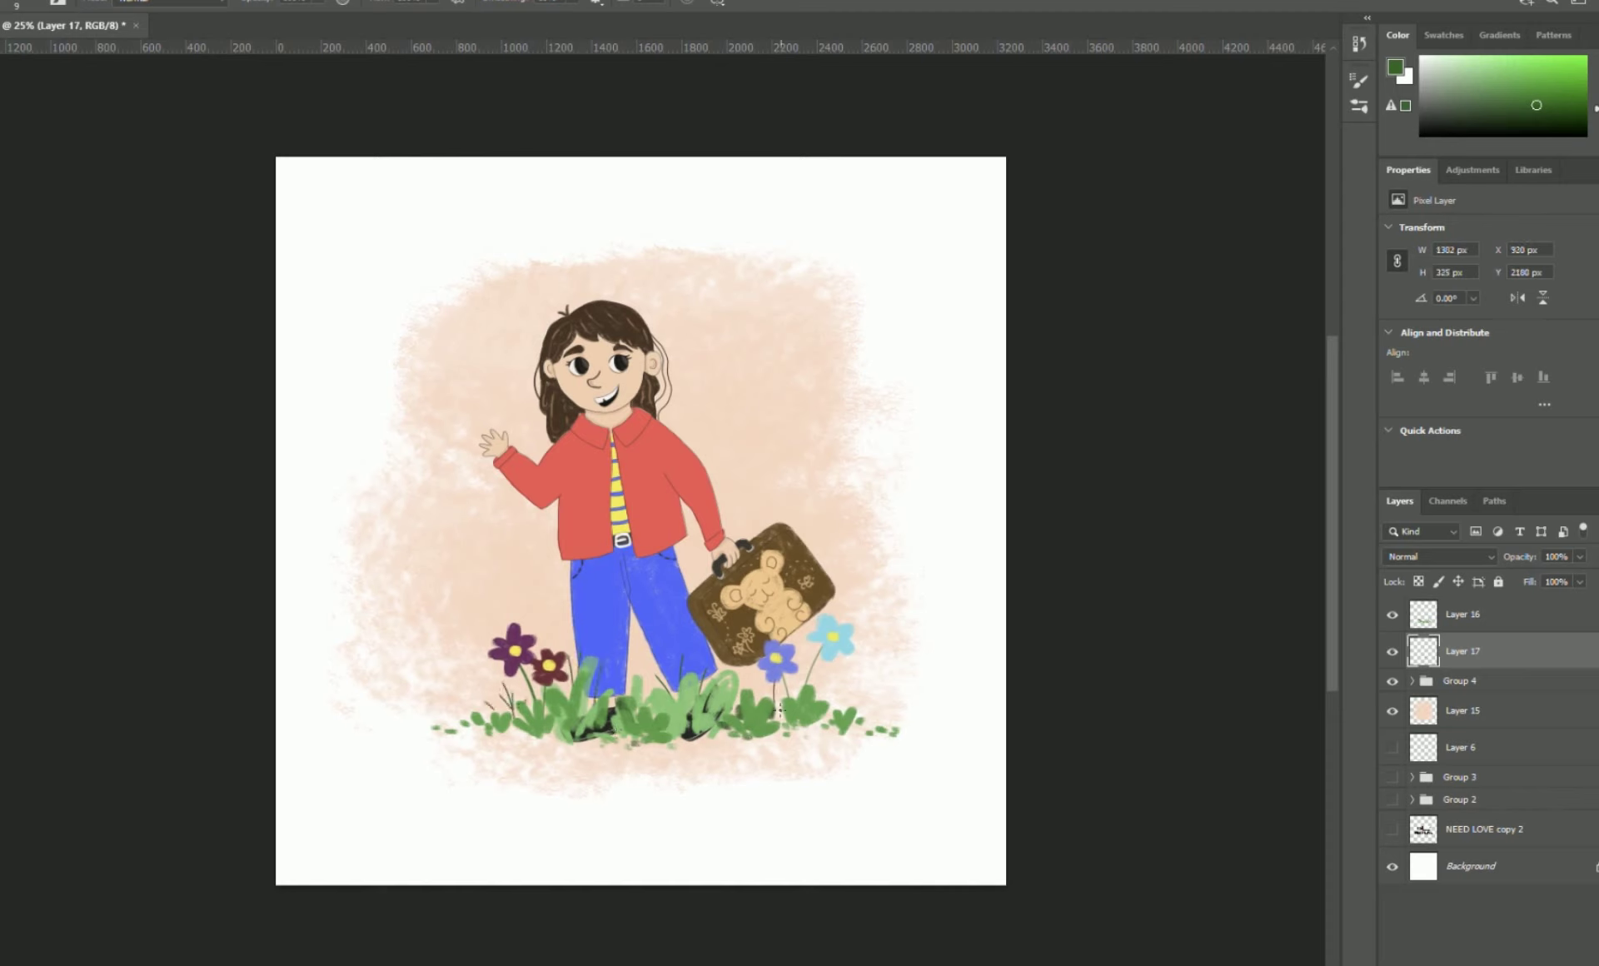
pyautogui.moveTo(869, 696); pyautogui.dragTo(873, 719)
pyautogui.moveTo(882, 707); pyautogui.dragTo(889, 729)
# Add light pink detail marks to the petals of the purple and dark red flowers on Layer 16.
pyautogui.click(1459, 621)
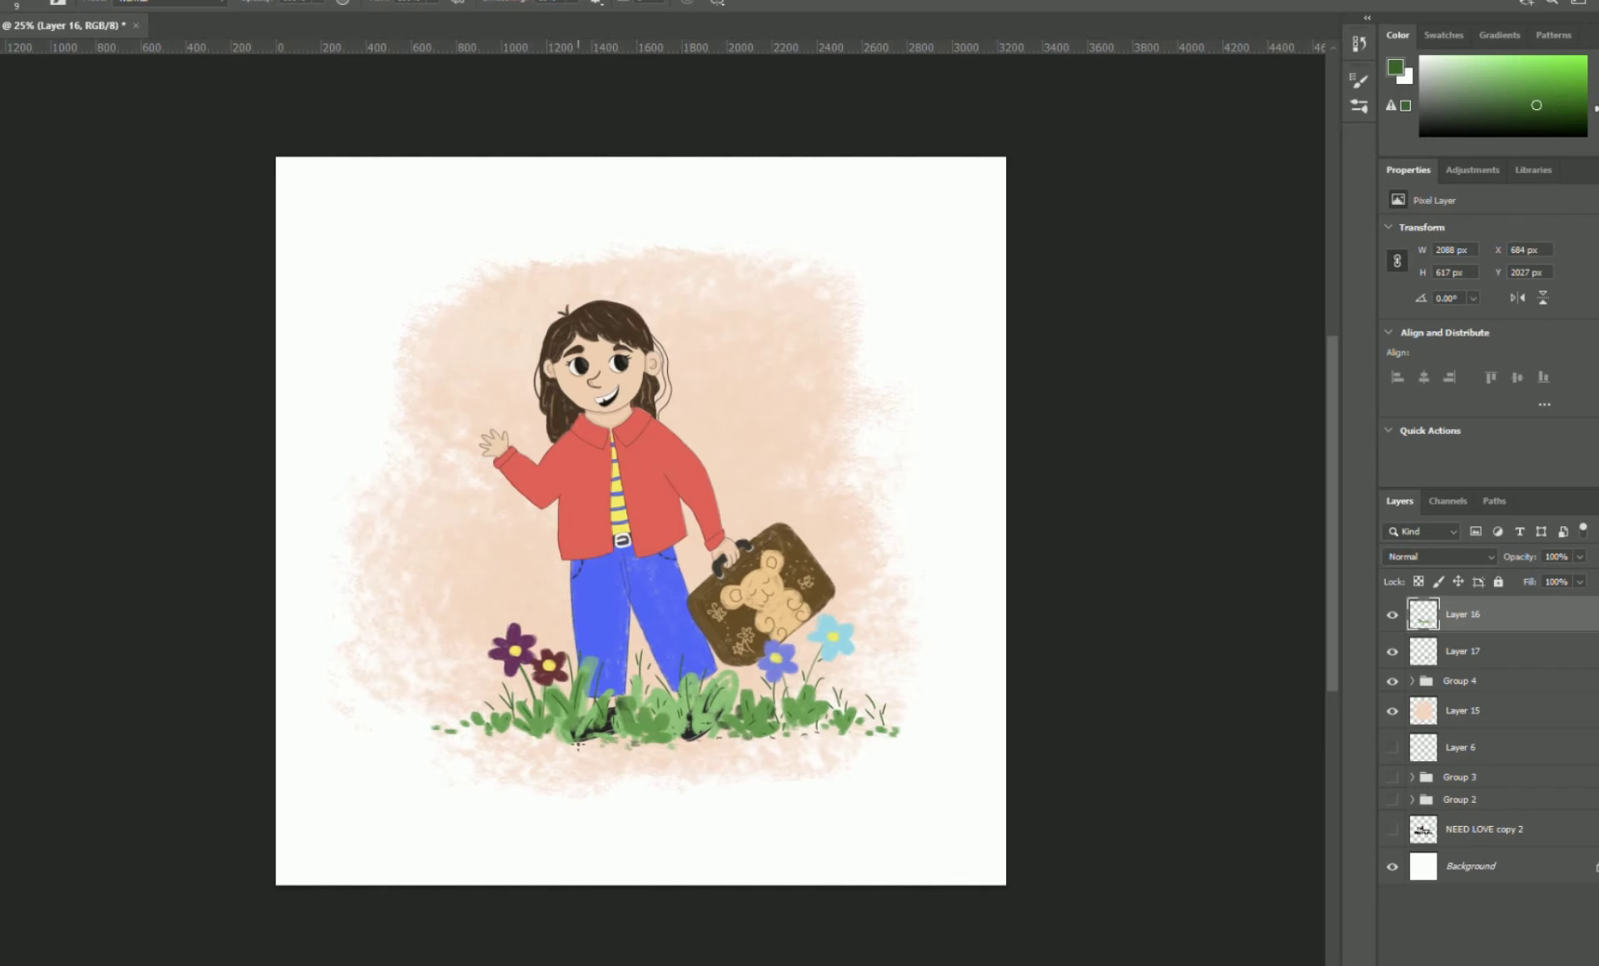
pyautogui.keyDown('alt'); pyautogui.click(518, 644); pyautogui.keyUp('alt')
pyautogui.click(1485, 60)
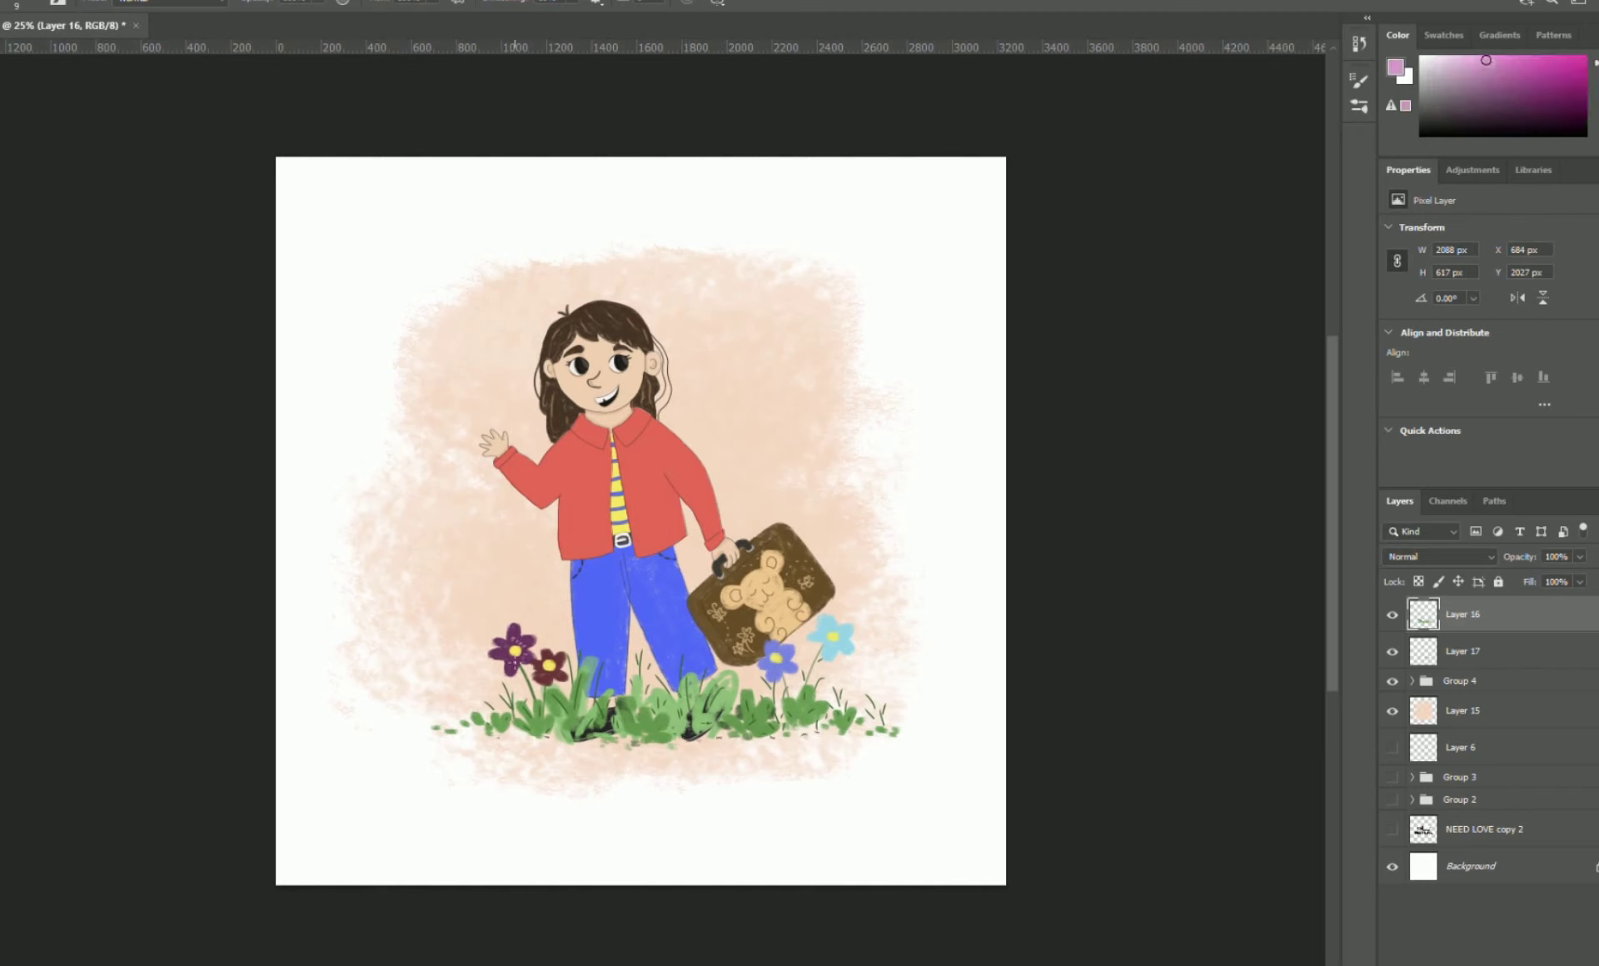
pyautogui.keyDown('alt'); pyautogui.click(559, 664); pyautogui.keyUp('alt')
pyautogui.click(1488, 65)
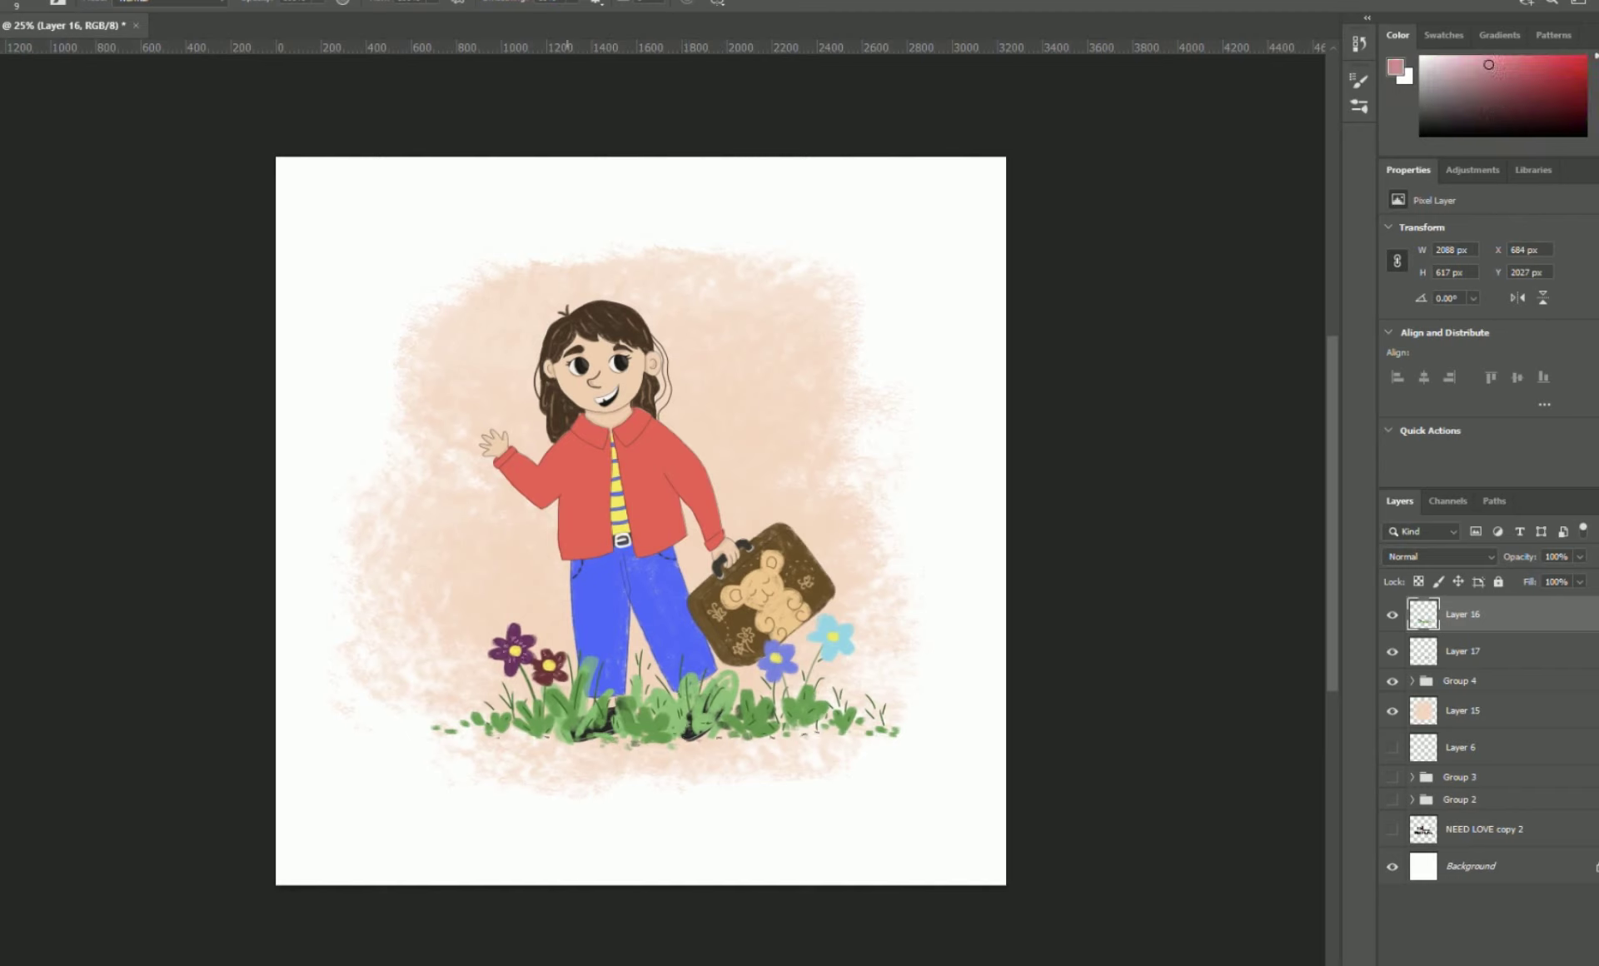
# Add darker blue detail marks to the petals of the periwinkle and light blue flowers and save the document.
pyautogui.keyDown('alt'); pyautogui.click(779, 662); pyautogui.keyUp('alt')
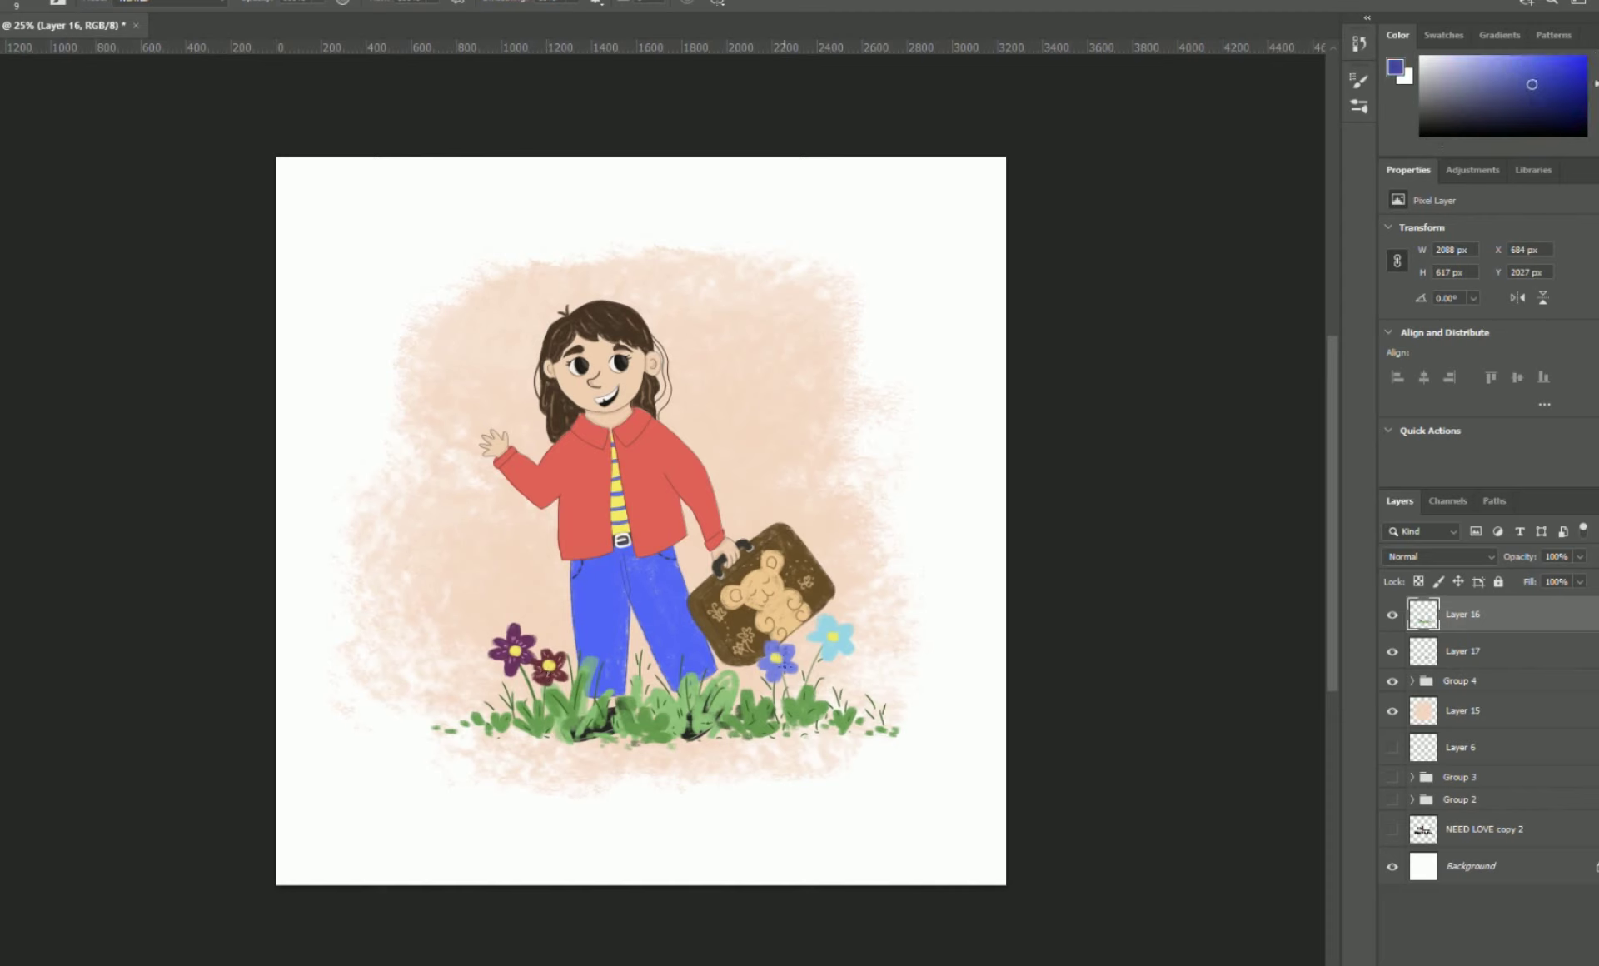
pyautogui.keyDown('alt'); pyautogui.click(823, 637); pyautogui.keyUp('alt')
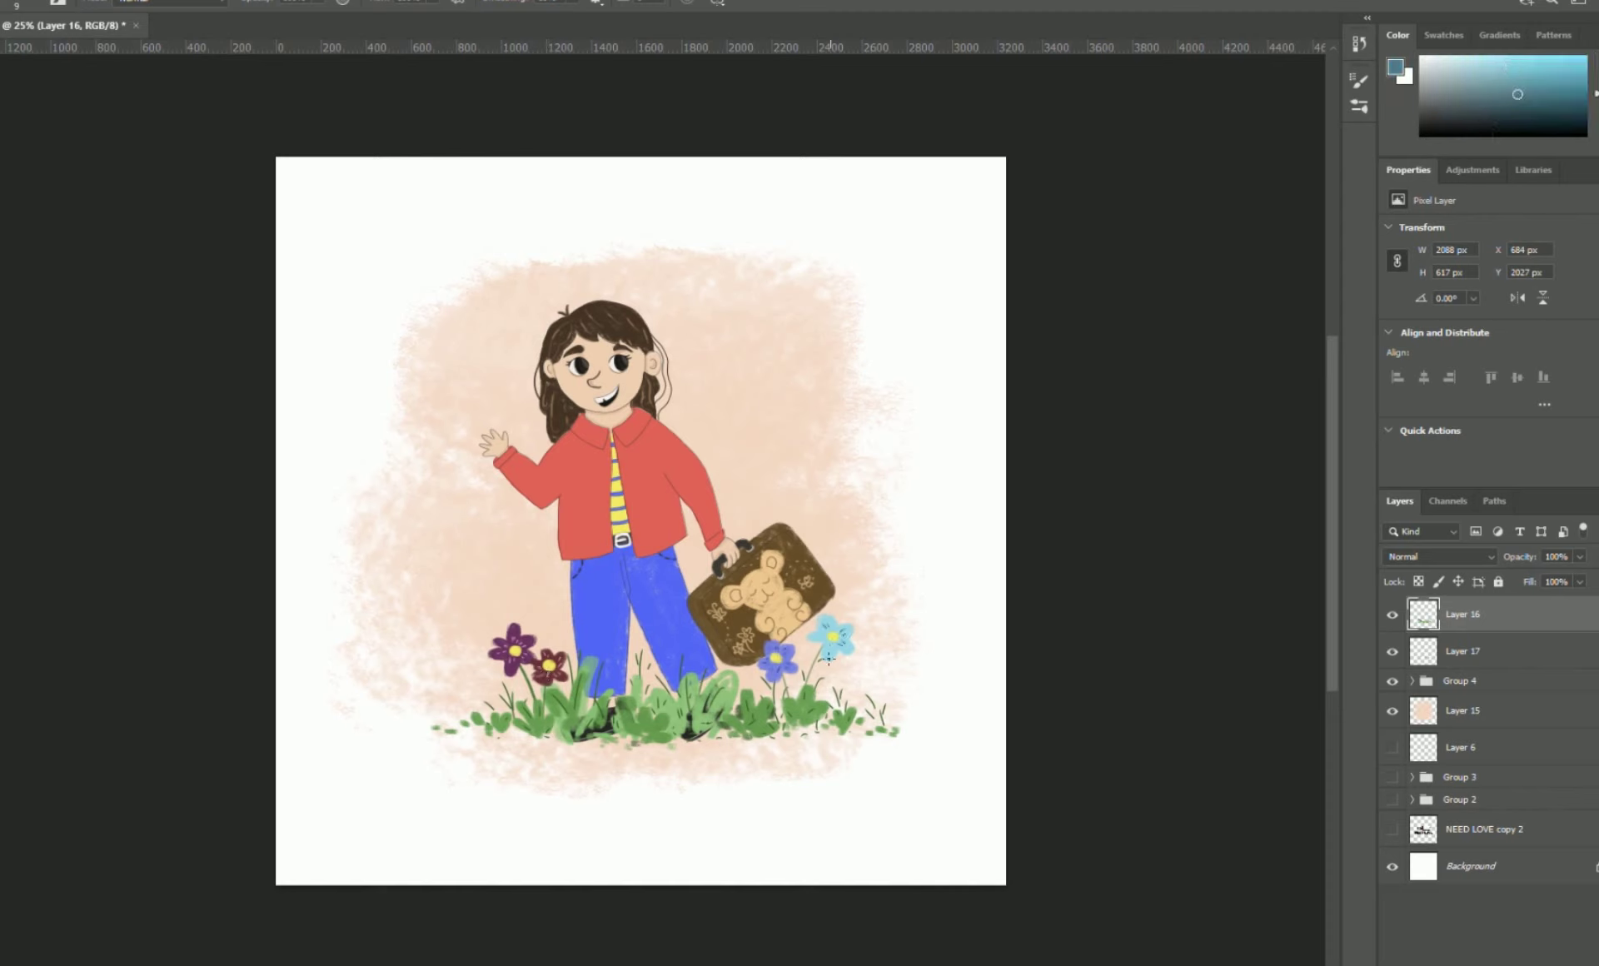
pyautogui.hotkey('ctrl', 's')
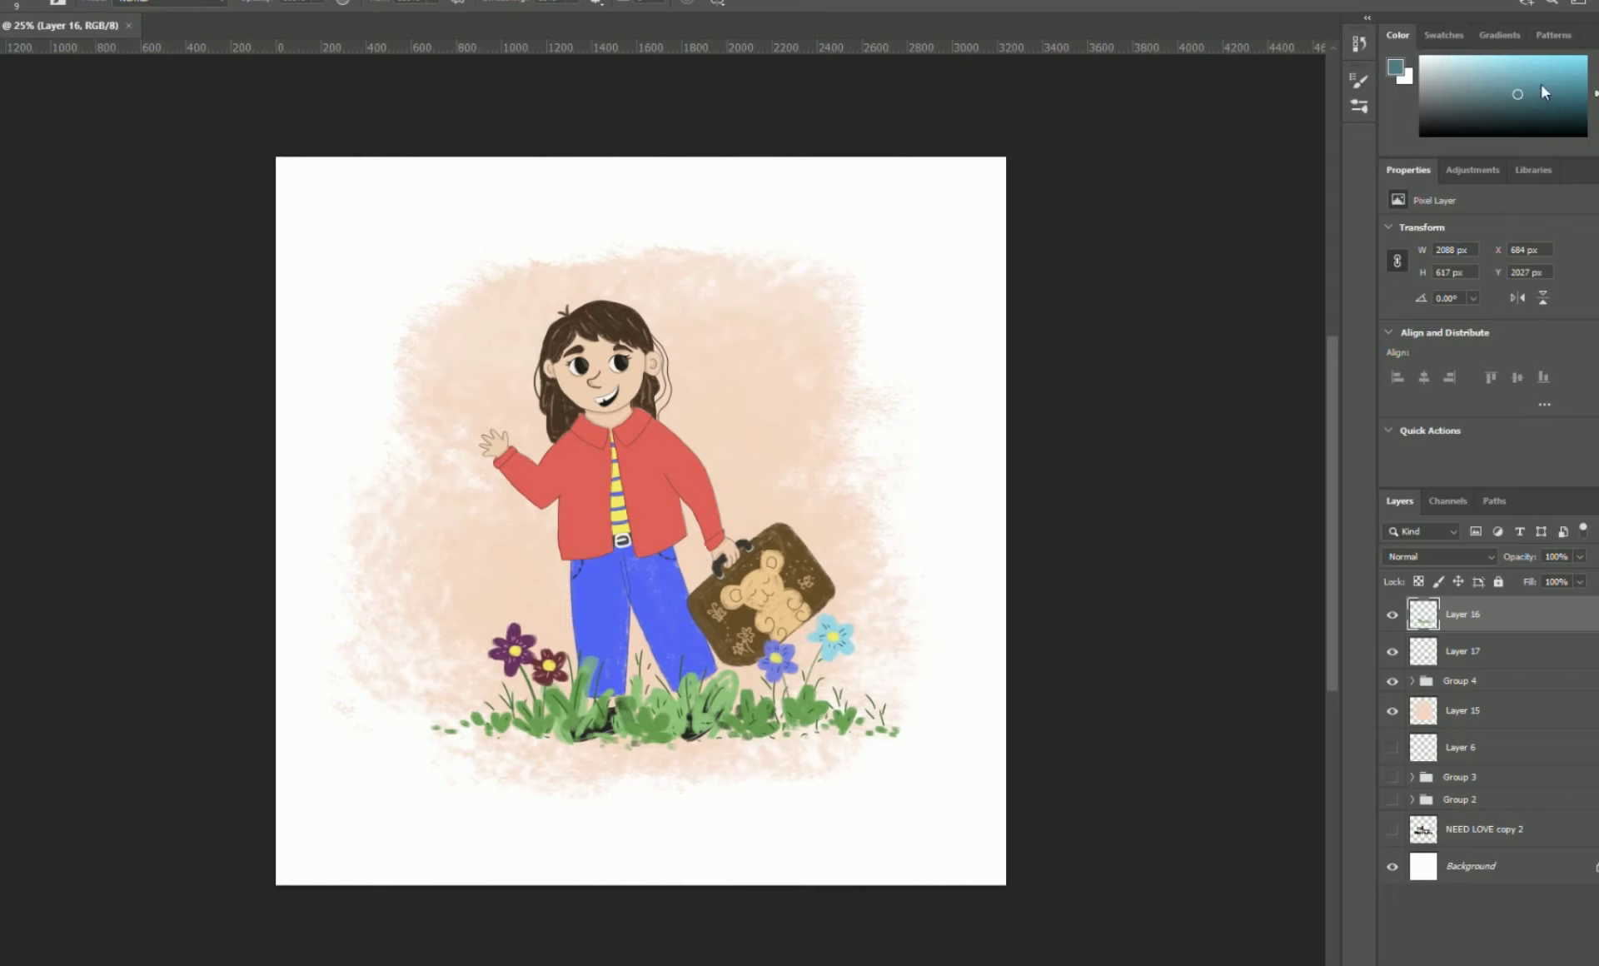